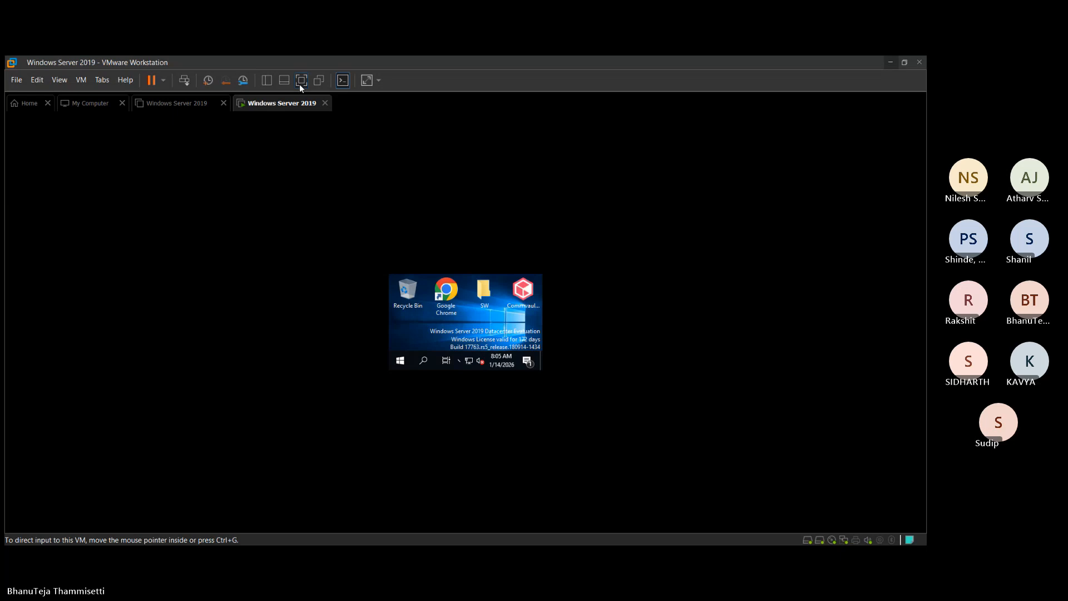
# - Show the Windows Server 2019 virtual machine in full screen and refresh its desktop
pyautogui.click(300, 83)
pyautogui.rightClick(459, 213)
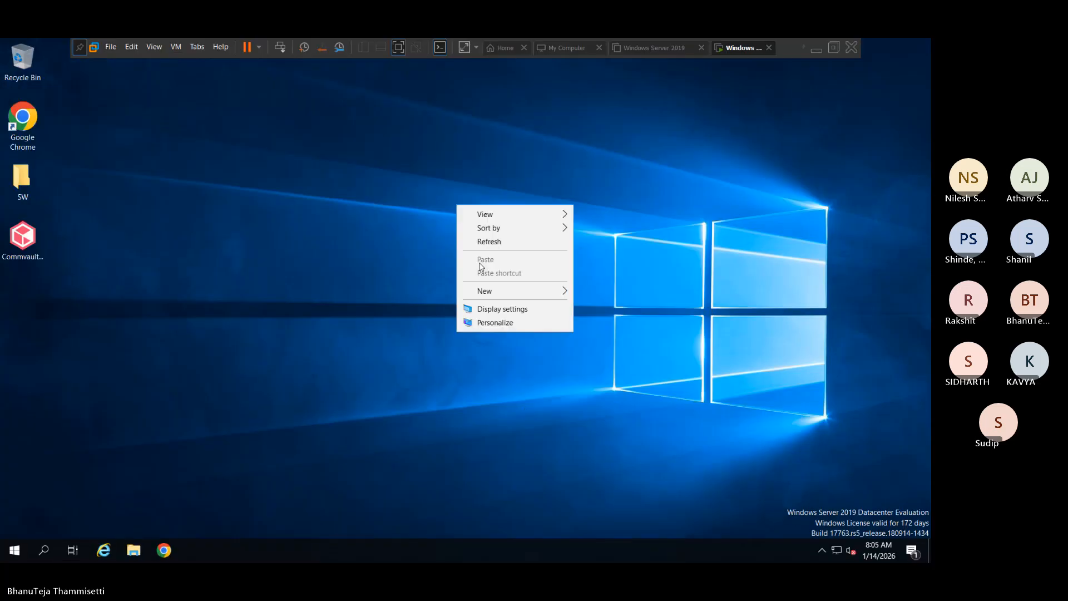
pyautogui.click(496, 246)
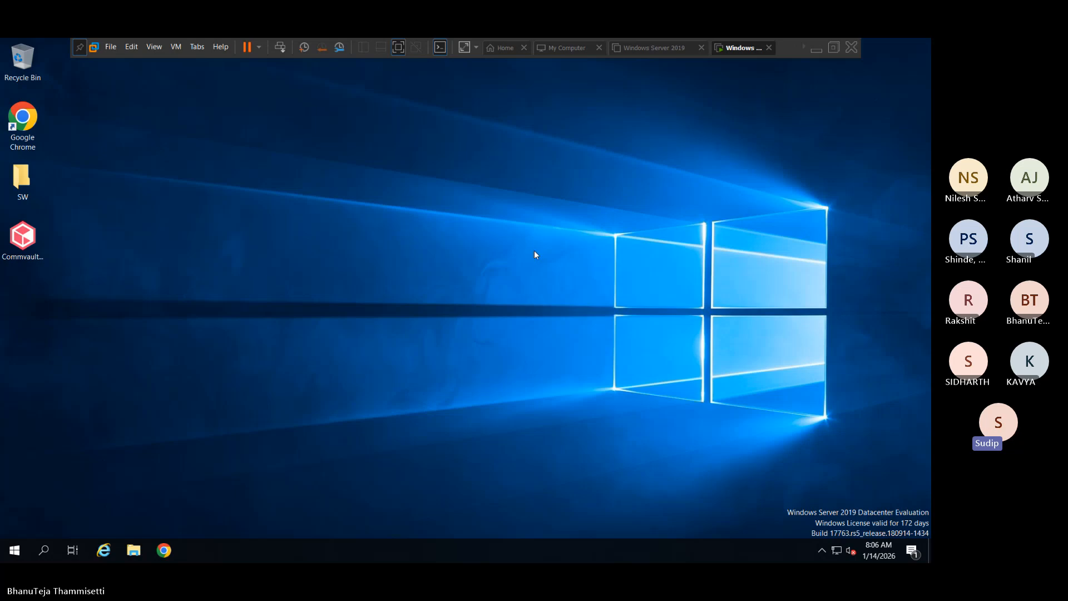
# - Move the Commvault_Media_11_32 file to an open area of the desktop and review its general properties
pyautogui.click(31, 249)
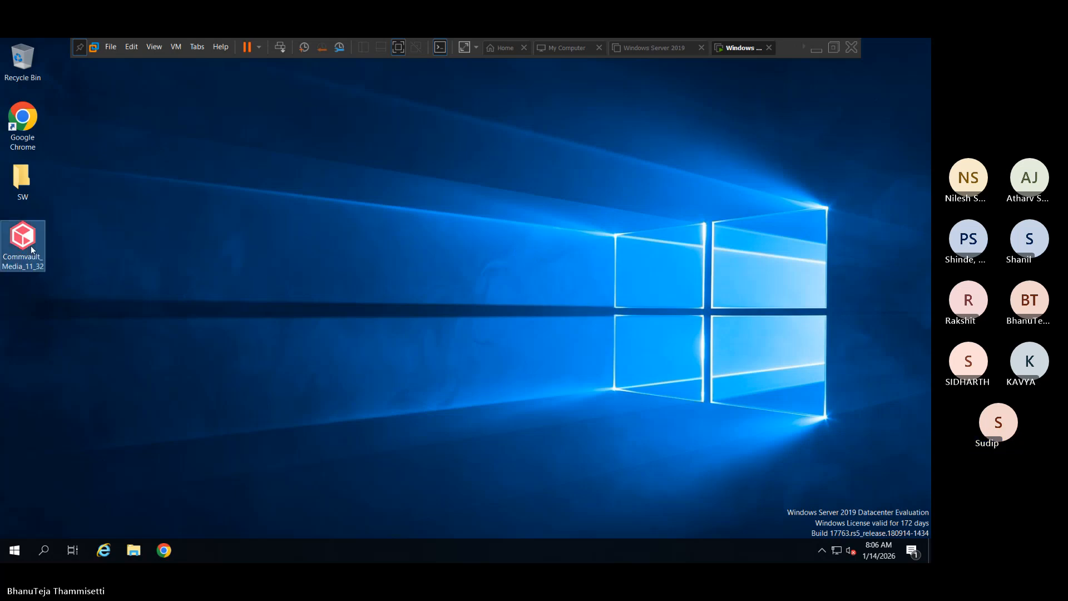
pyautogui.moveTo(22, 239); pyautogui.dragTo(287, 186)
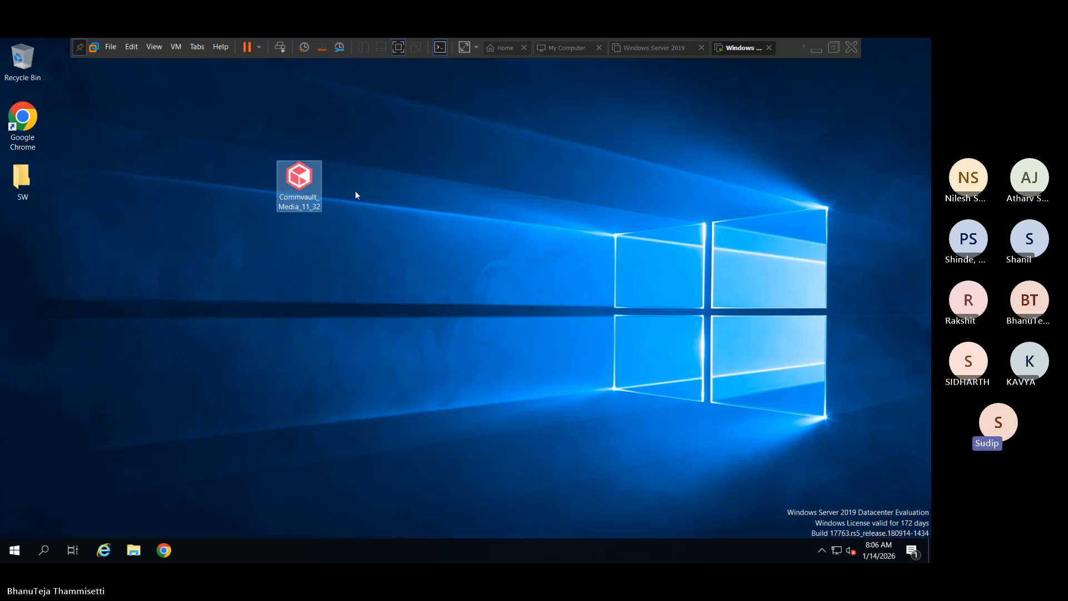
pyautogui.rightClick(308, 181)
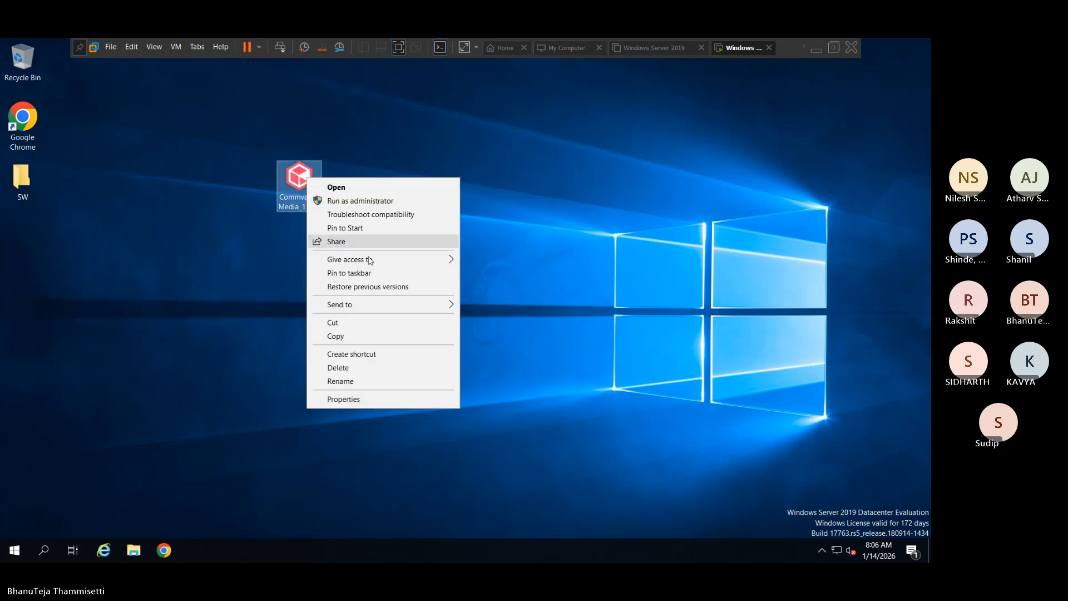
pyautogui.click(343, 400)
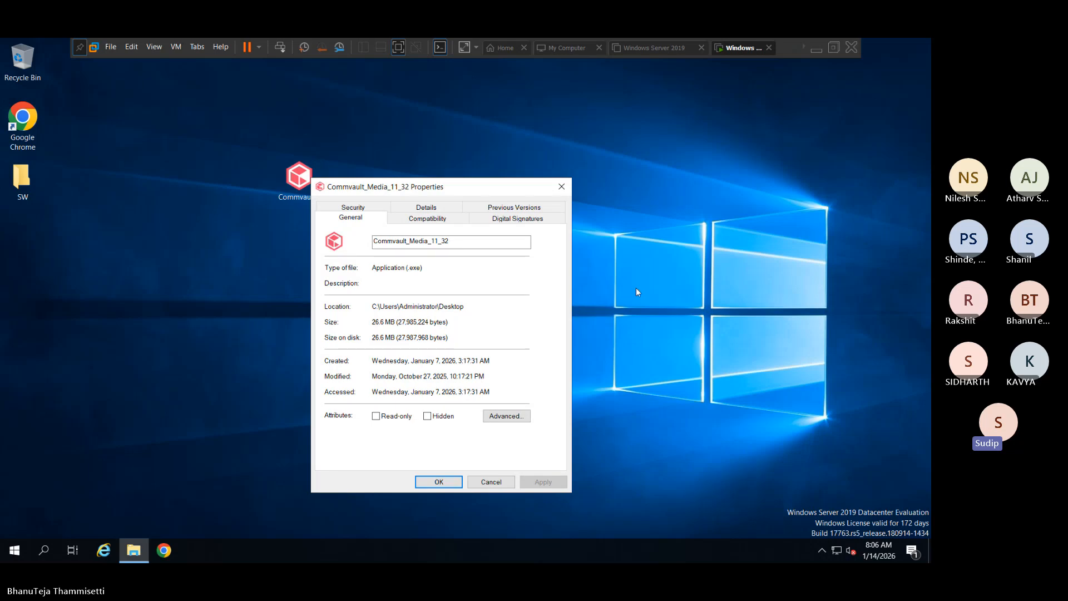
pyautogui.moveTo(467, 191); pyautogui.dragTo(530, 122)
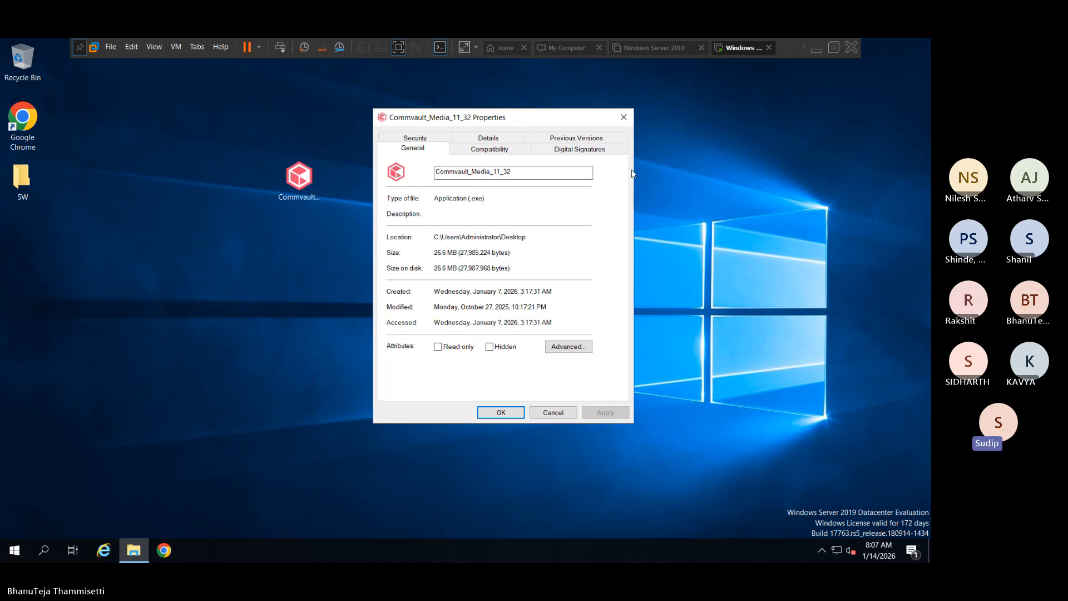
pyautogui.click(558, 411)
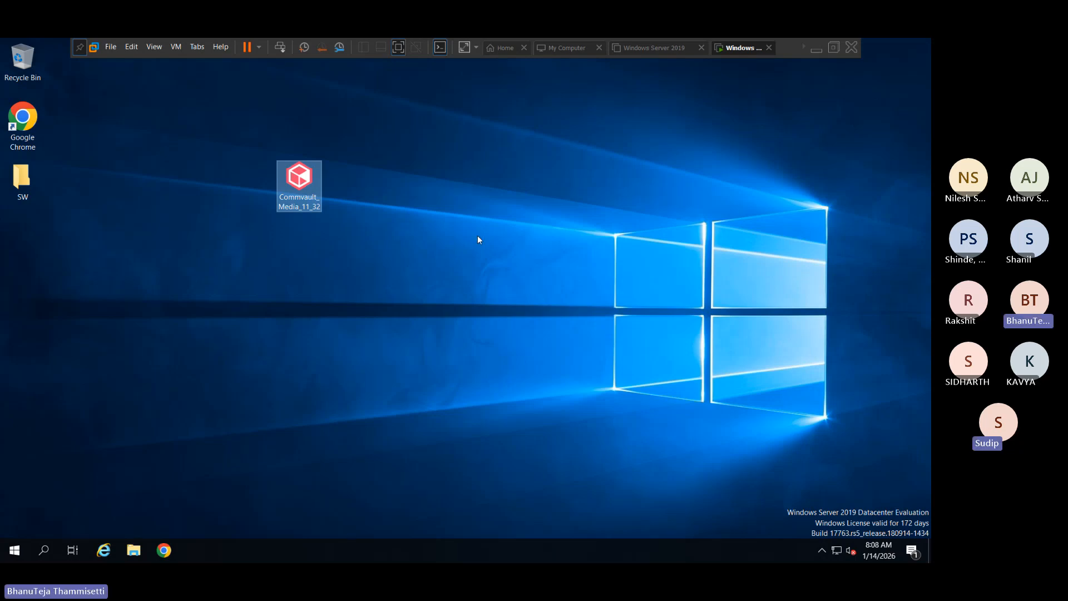
# - Check which Commvault programs are listed among the server's installed applications
pyautogui.click(15, 550)
pyautogui.click(111, 345)
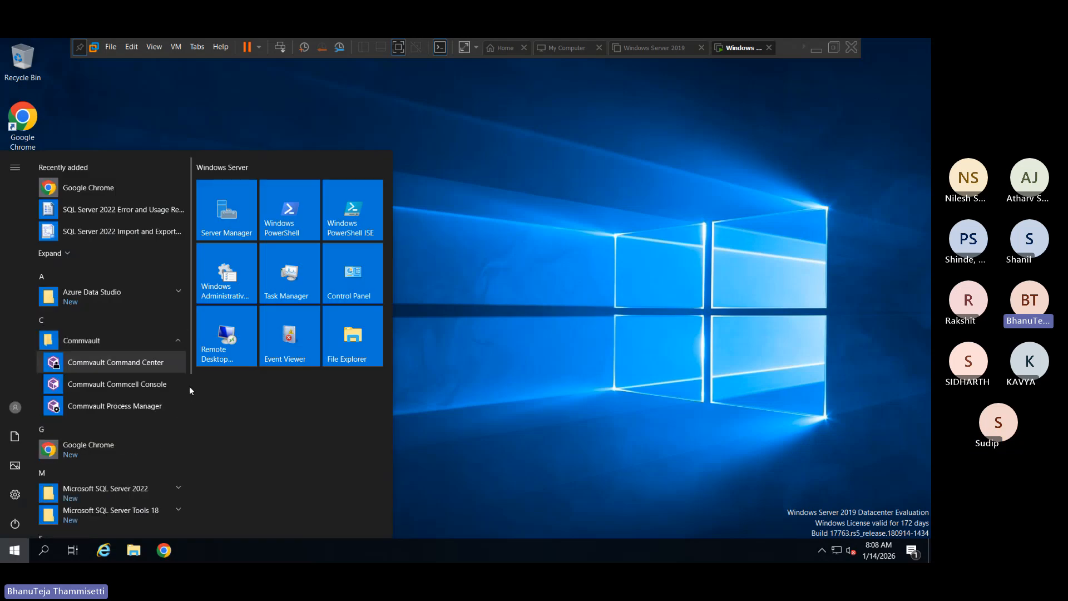
pyautogui.click(576, 313)
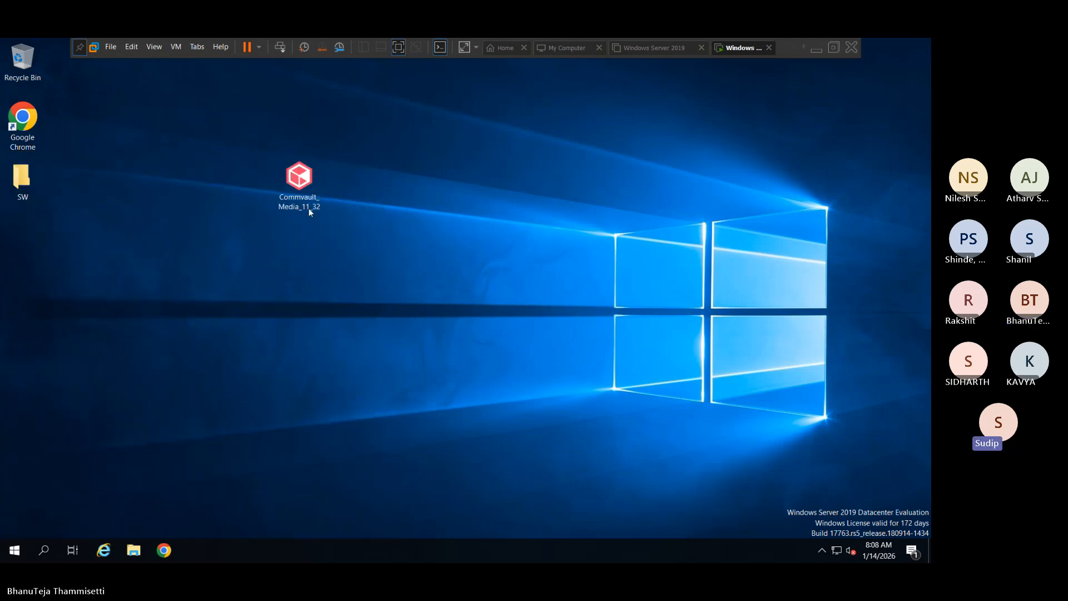
# - Run Commvault_Media_11_32 and extract the installer files to C:\Program Files\Commvault\installer
pyautogui.moveTo(310, 211); pyautogui.dragTo(358, 179)
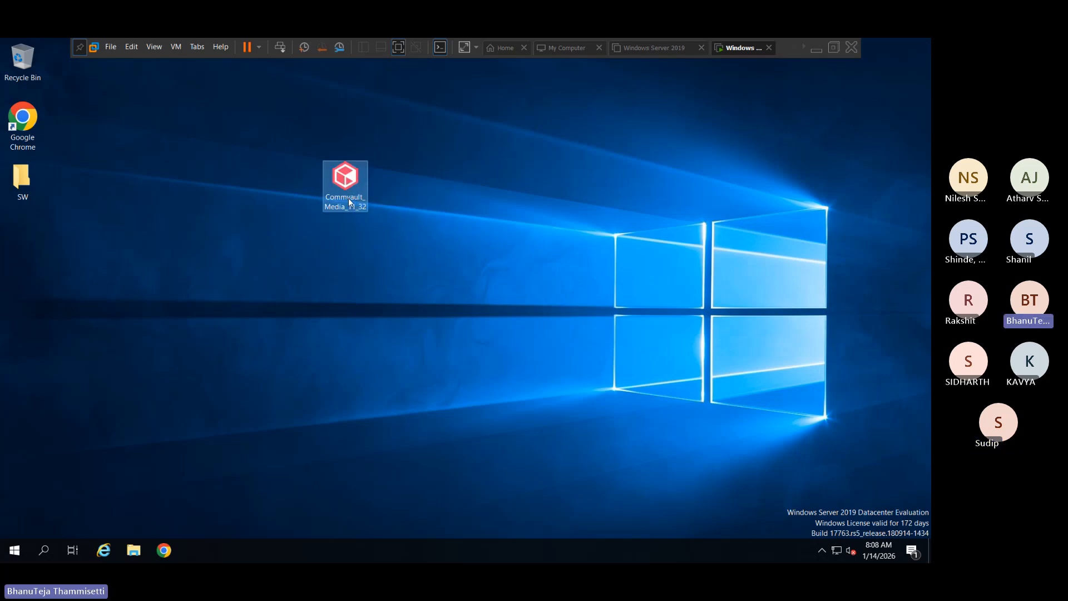
pyautogui.doubleClick(348, 198)
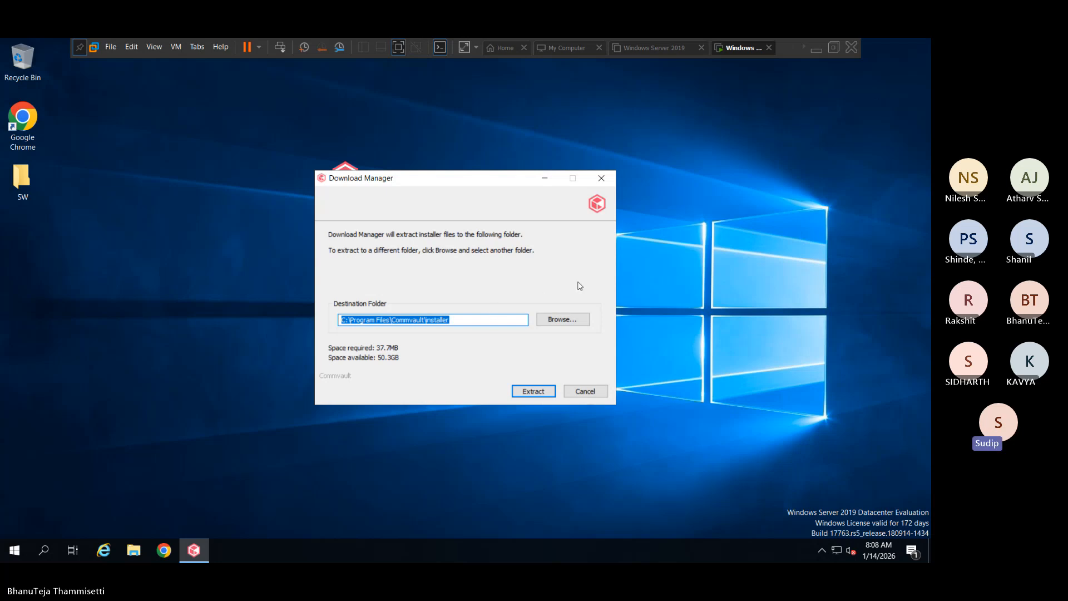
pyautogui.moveTo(490, 183); pyautogui.dragTo(490, 166)
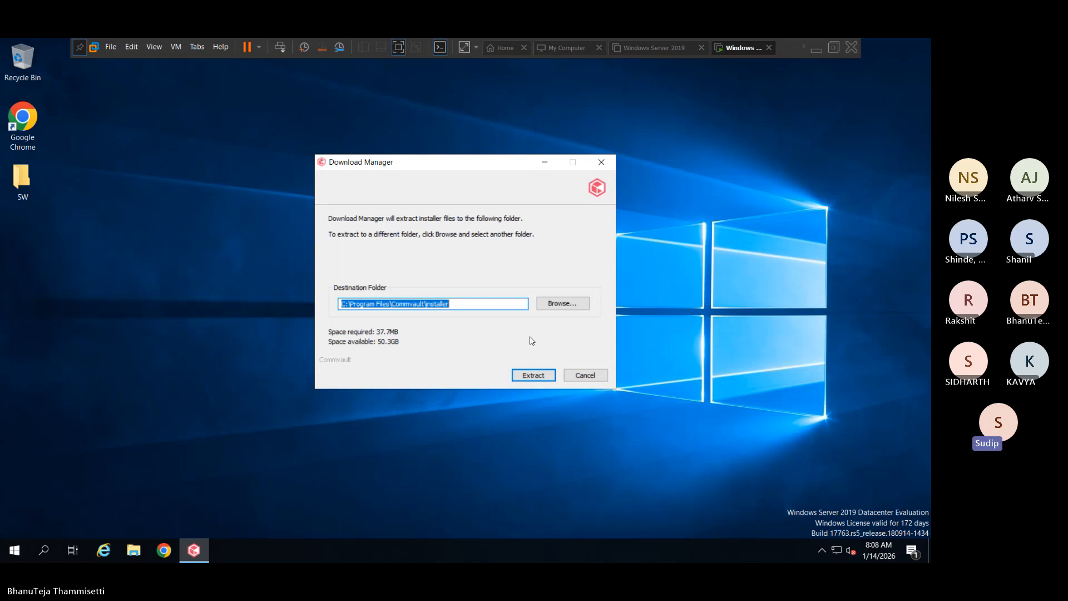
pyautogui.click(533, 375)
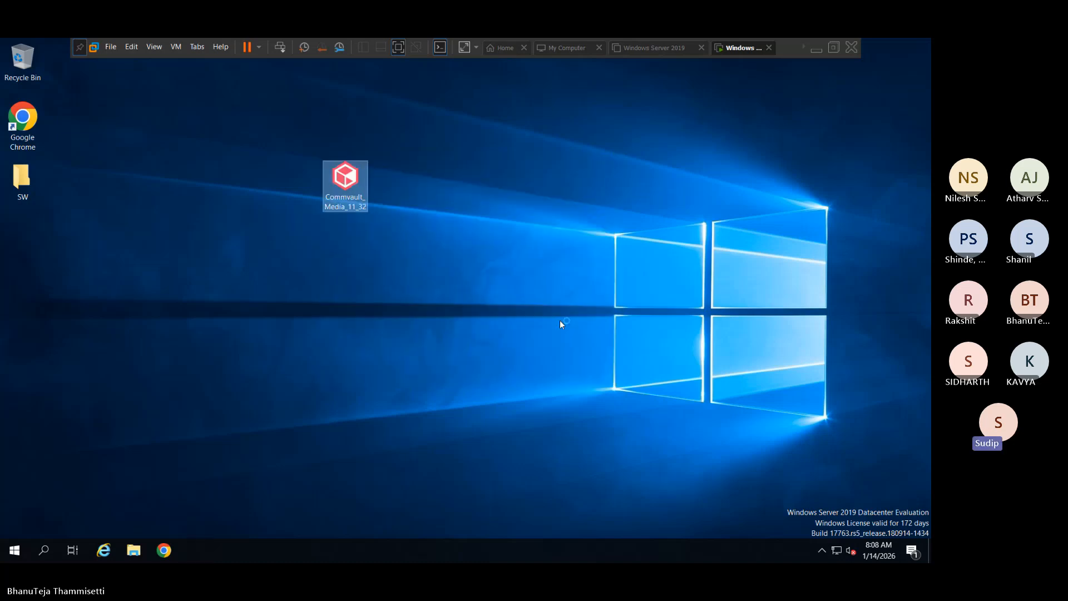
pyautogui.click(560, 319)
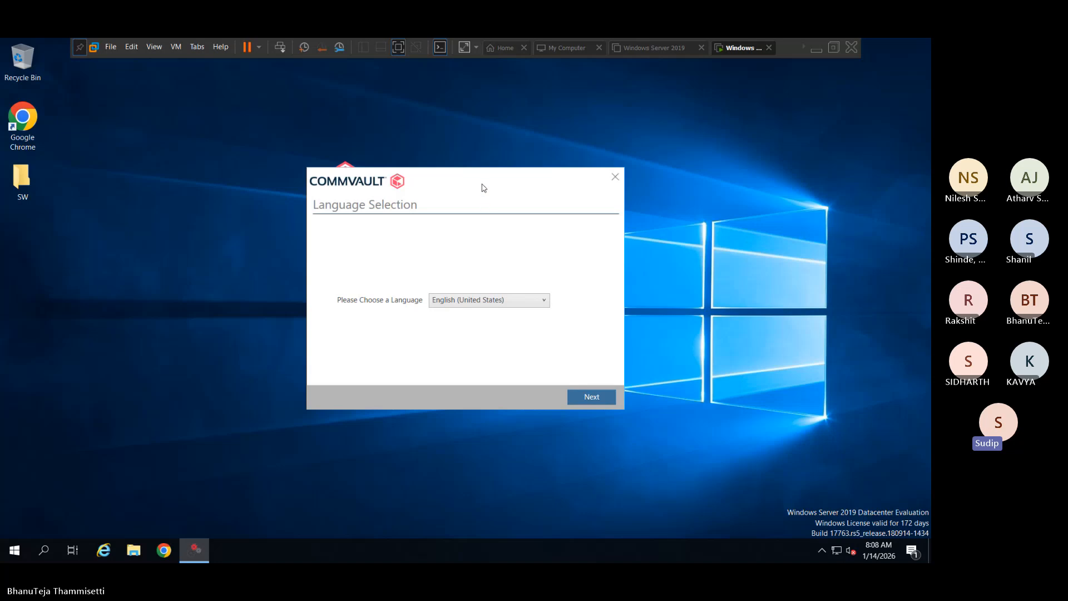
pyautogui.moveTo(479, 186); pyautogui.dragTo(464, 177)
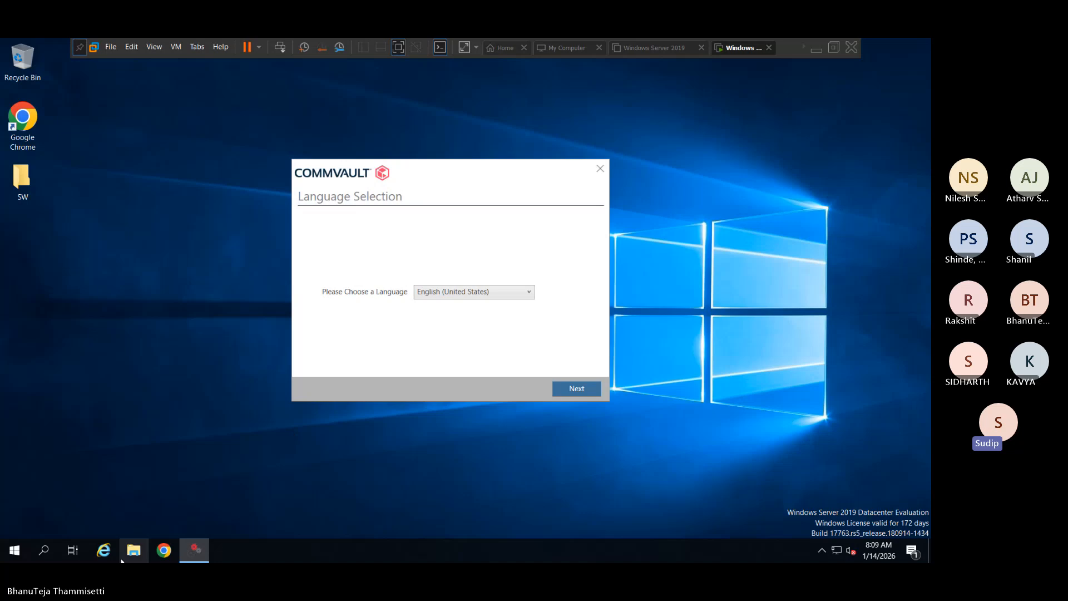
# - Examine the extracted files in C:\Program Files\Commvault\installer, including the Setup application and its run options
pyautogui.click(134, 551)
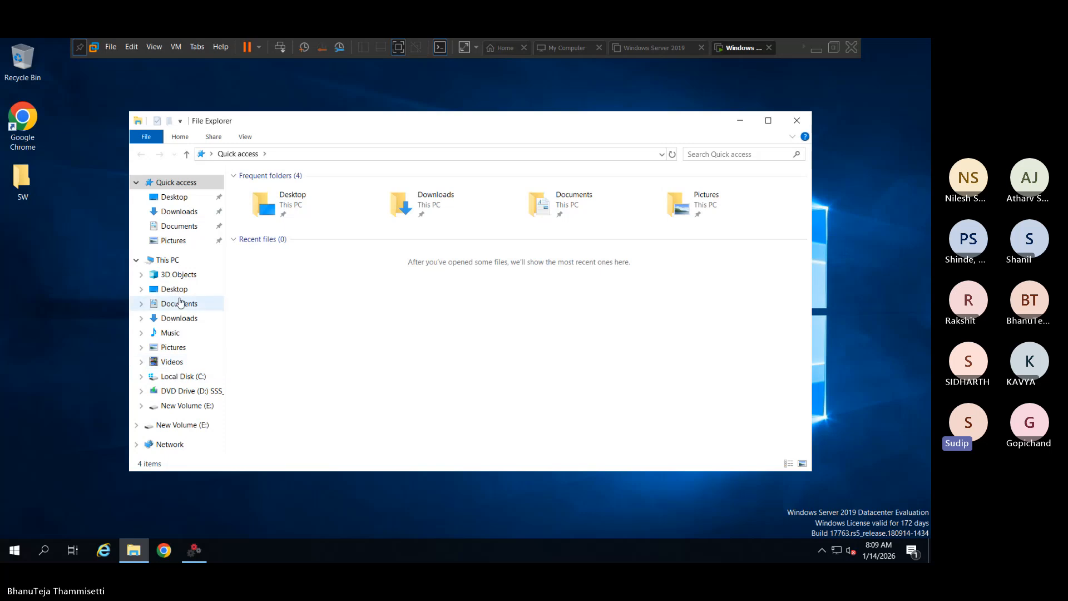
pyautogui.click(167, 260)
pyautogui.doubleClick(320, 328)
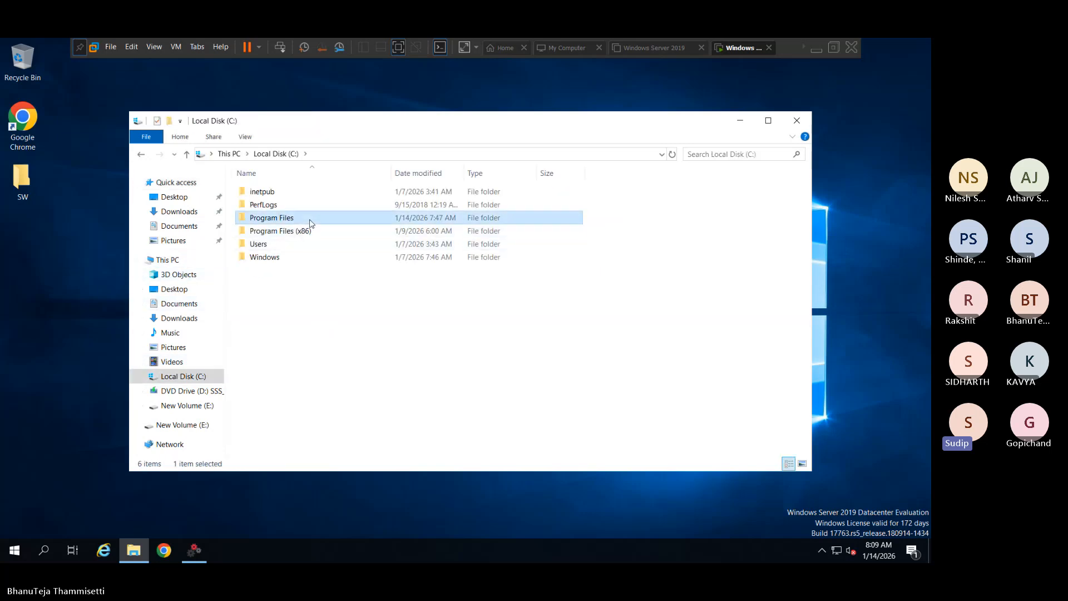
pyautogui.doubleClick(310, 223)
pyautogui.doubleClick(300, 223)
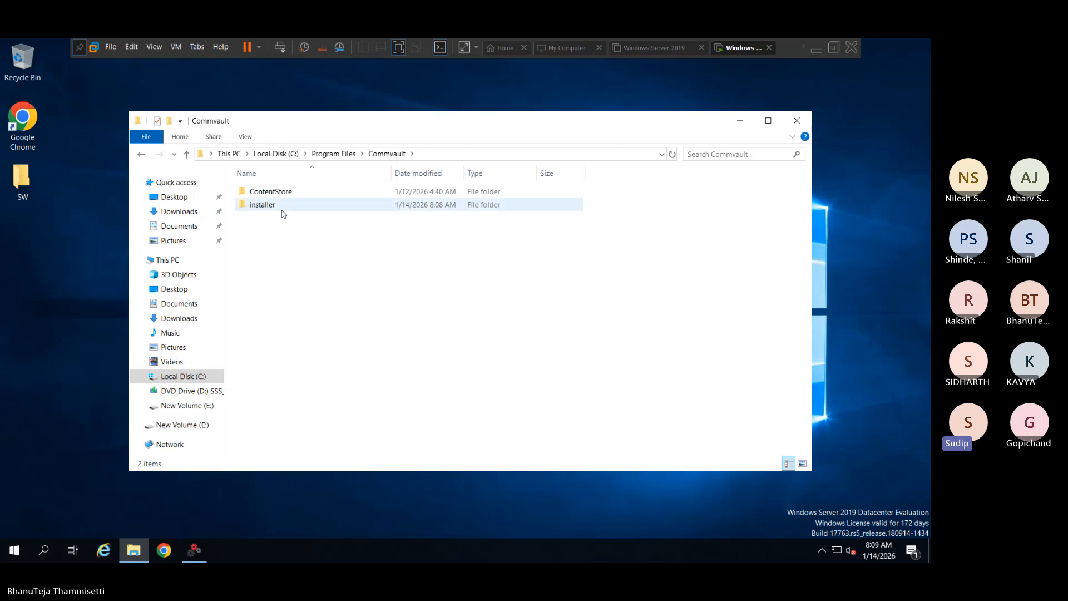
pyautogui.click(283, 206)
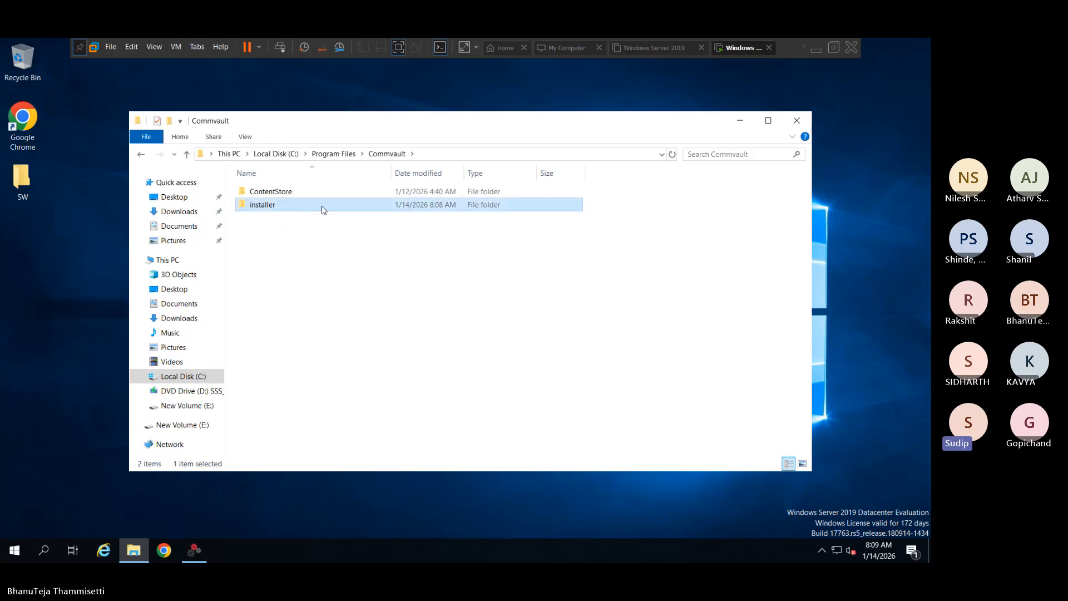
pyautogui.doubleClick(321, 210)
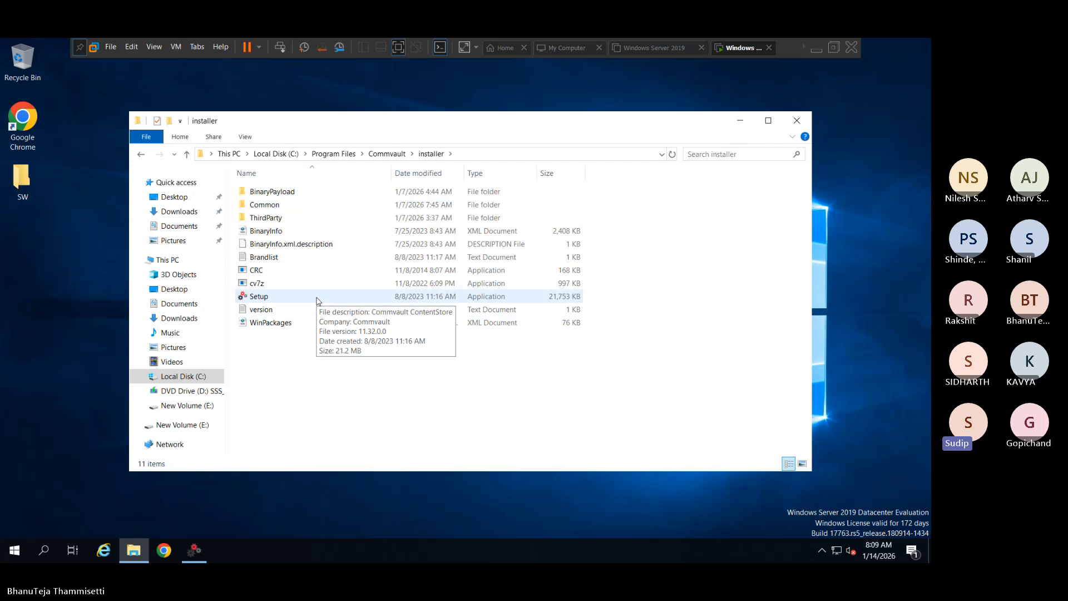
pyautogui.click(318, 299)
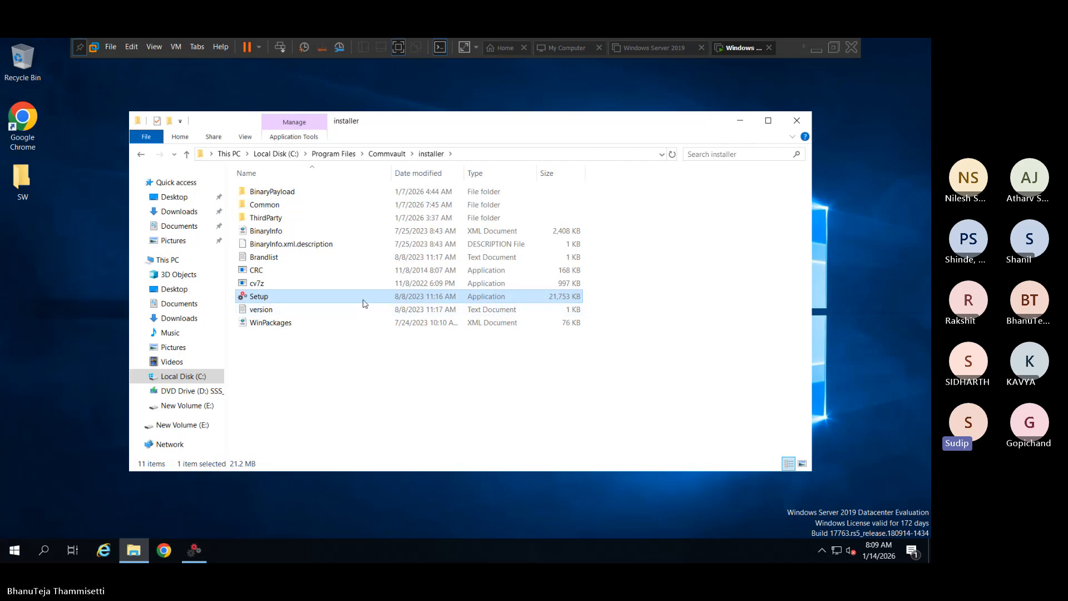
pyautogui.rightClick(364, 298)
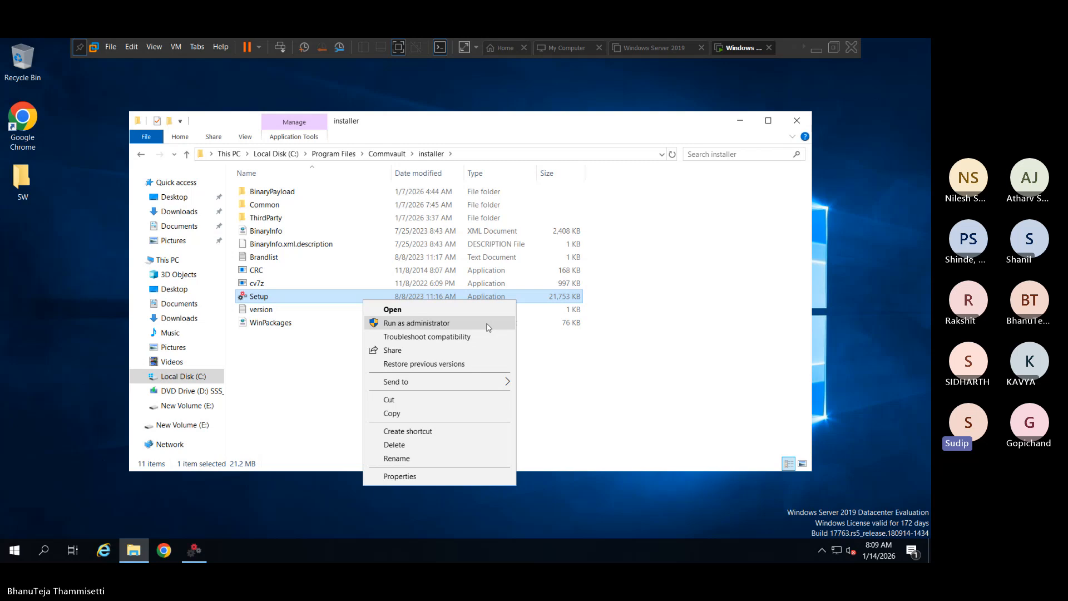
pyautogui.click(725, 366)
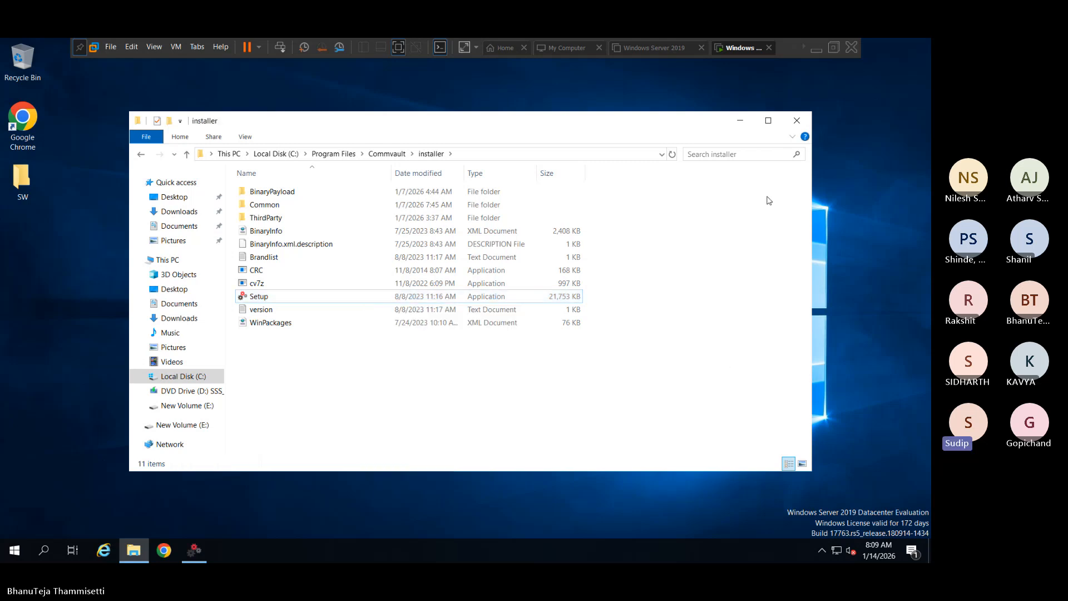
pyautogui.click(740, 120)
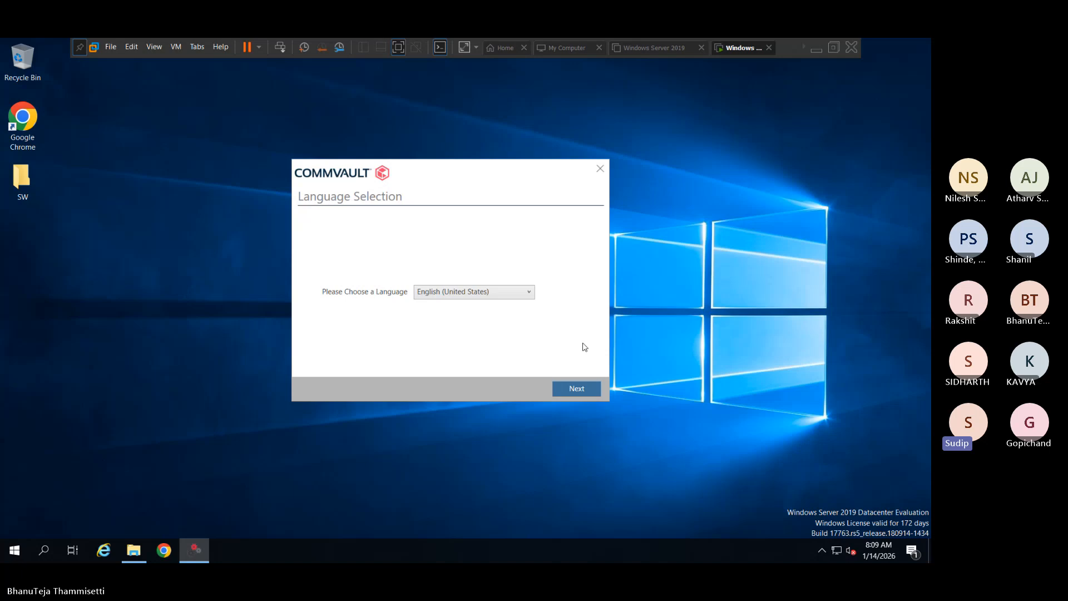
# - Continue the Commvault installer in English (United States) and accept the license agreement
pyautogui.click(573, 386)
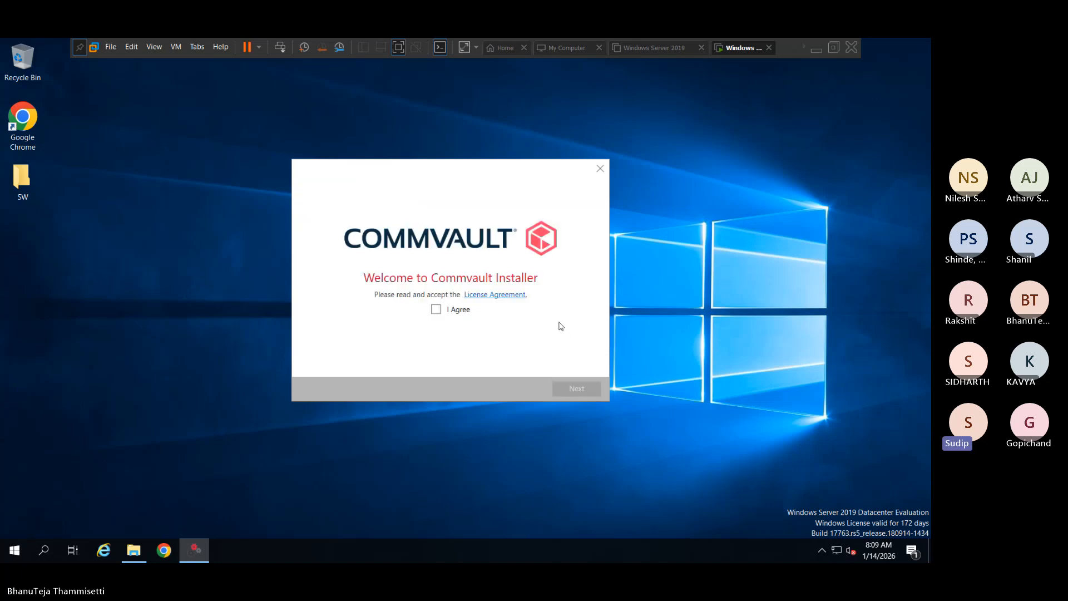
pyautogui.click(442, 311)
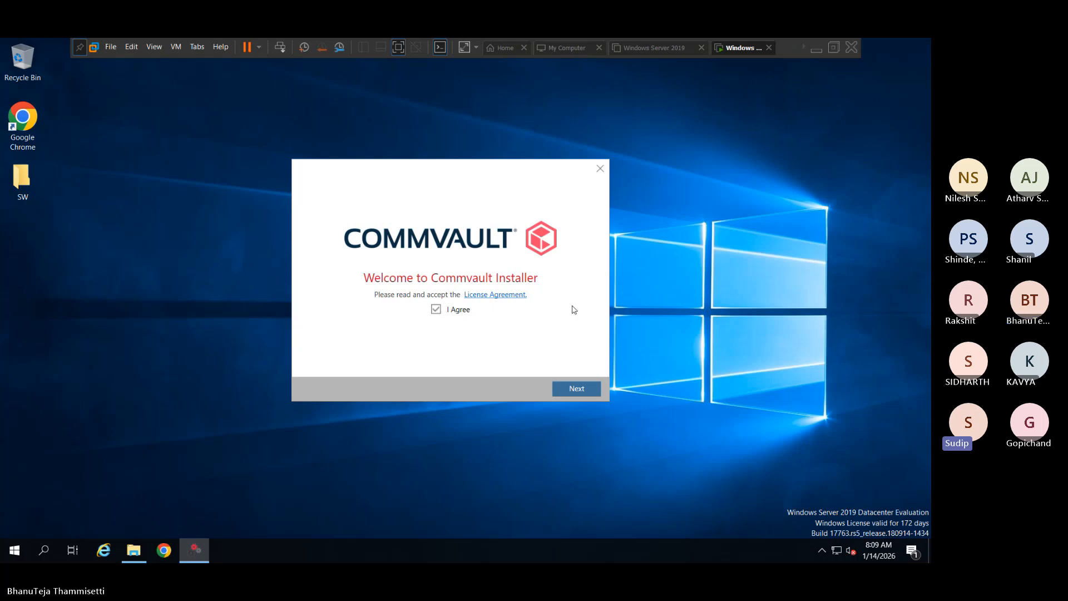
pyautogui.click(559, 388)
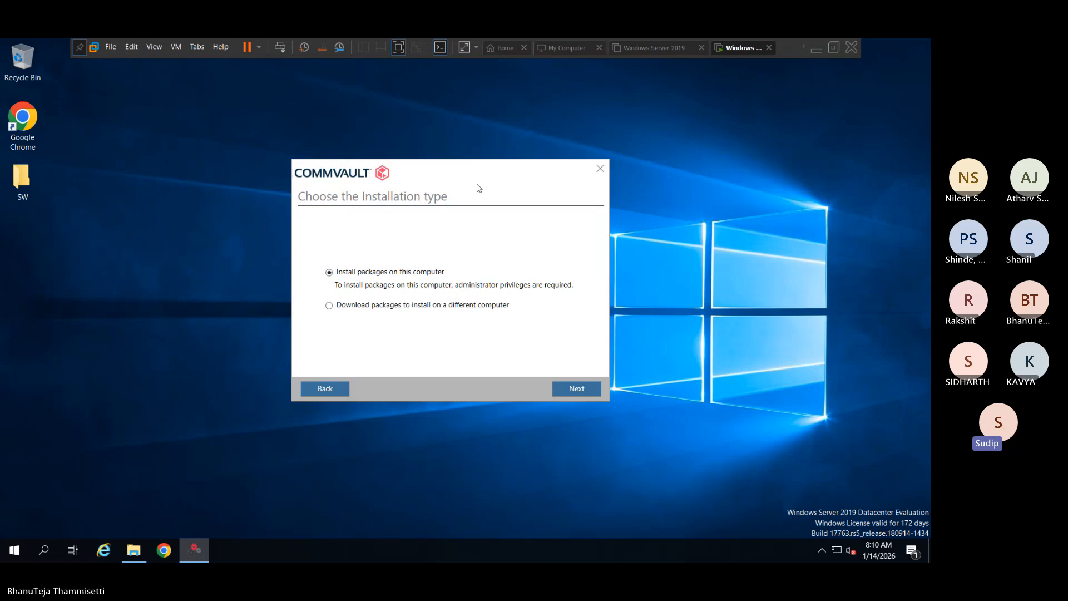
# - Proceed with installing packages on this computer as the installation type
pyautogui.moveTo(475, 180); pyautogui.dragTo(481, 172)
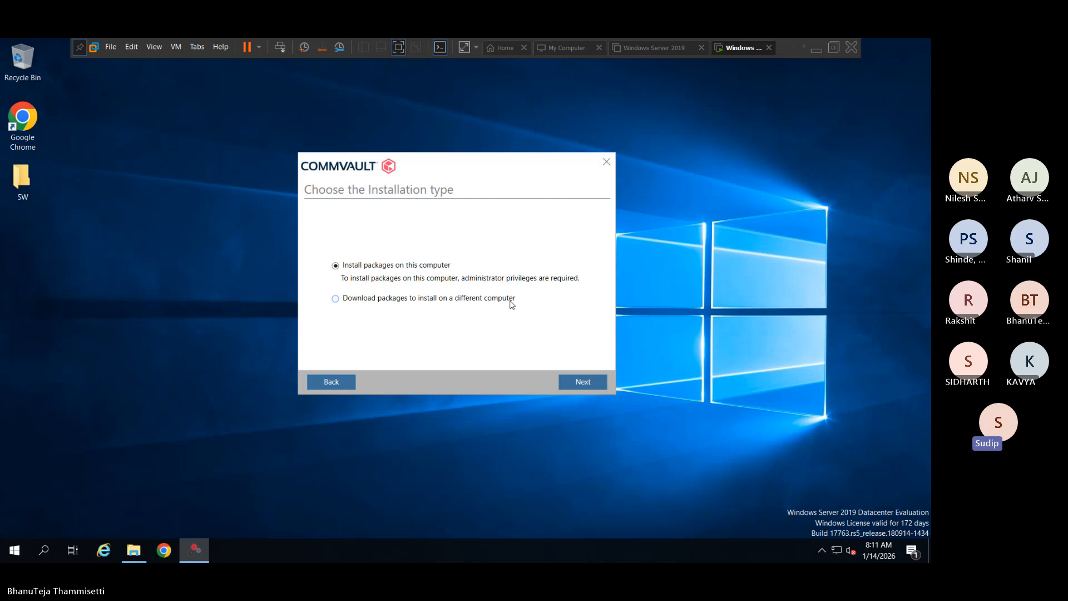
pyautogui.click(570, 376)
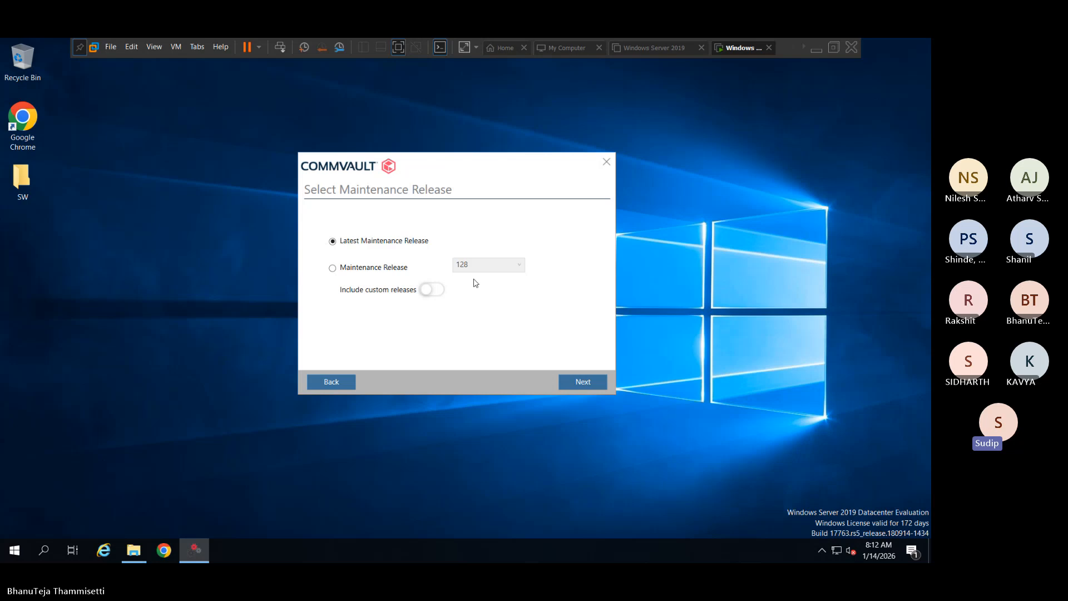
# - Choose a specific maintenance release instead of the latest one and include custom releases
pyautogui.click(399, 269)
pyautogui.click(503, 267)
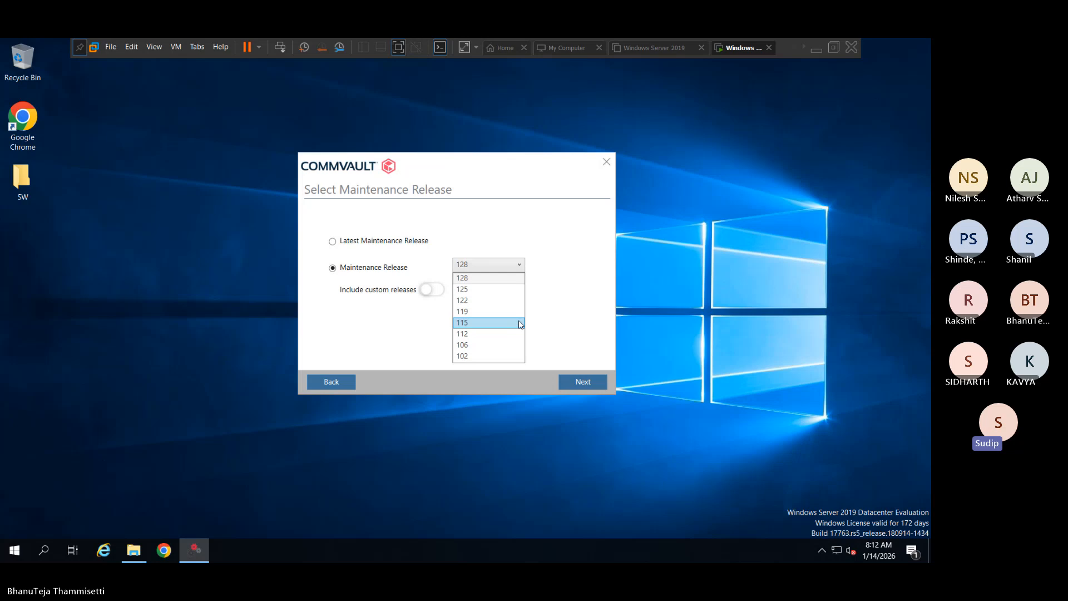
pyautogui.click(430, 295)
pyautogui.click(430, 291)
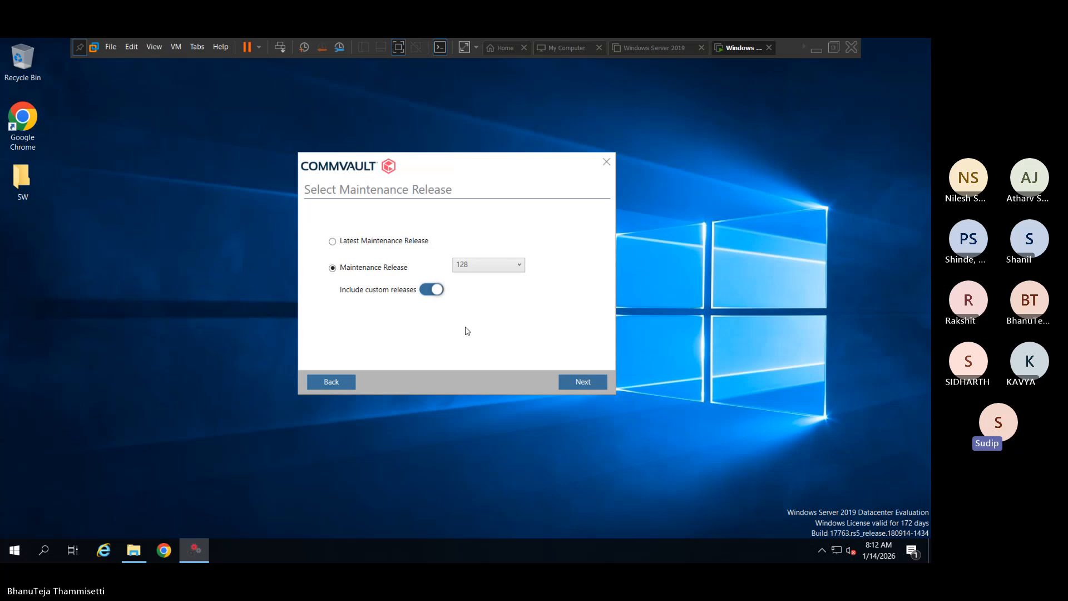
# - Look through the available maintenance release numbers, and try to continue the installation with the latest maintenance release instead
pyautogui.click(495, 269)
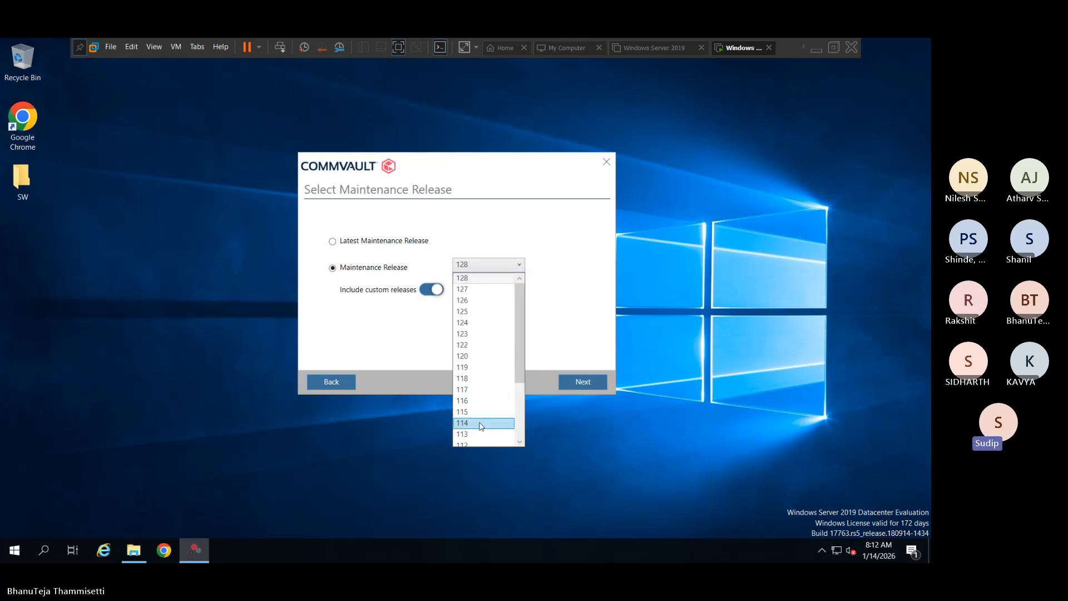
pyautogui.scroll(-3, 482, 425)
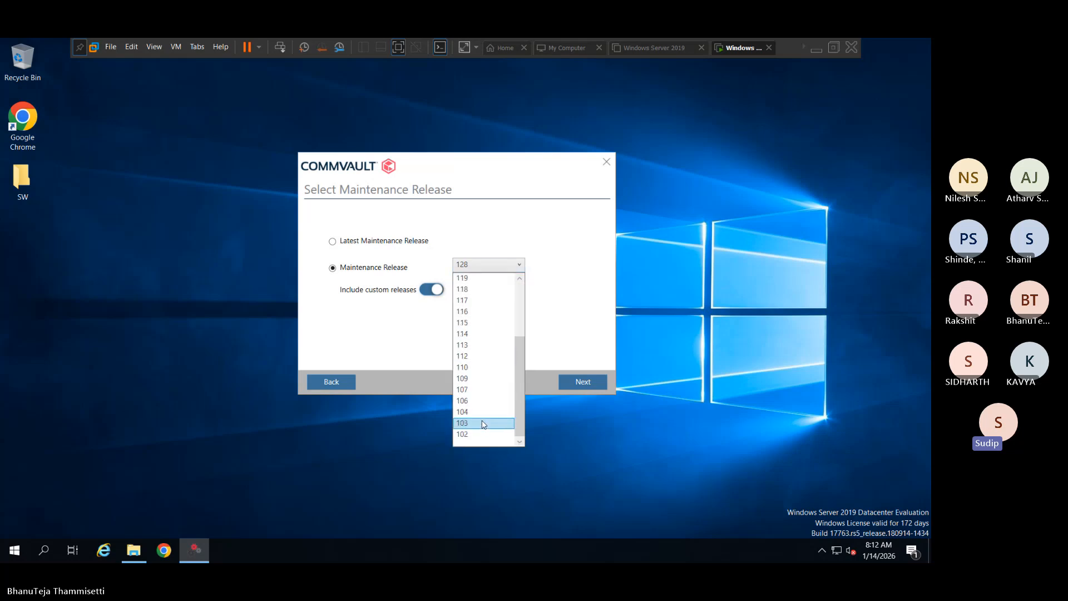
pyautogui.scroll(2, 484, 424)
pyautogui.scroll(1, 484, 423)
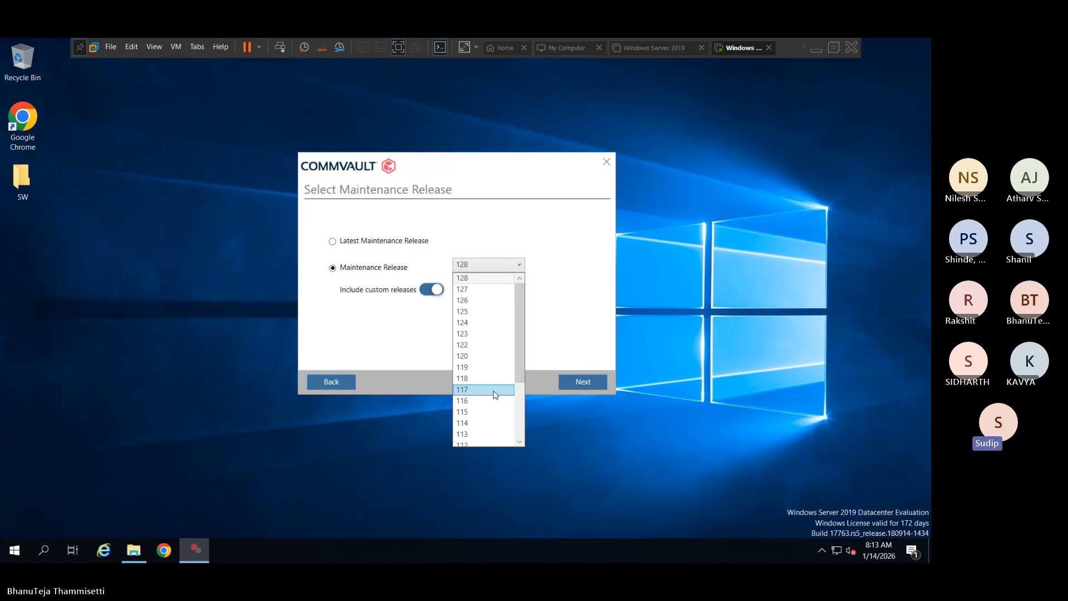
pyautogui.click(392, 246)
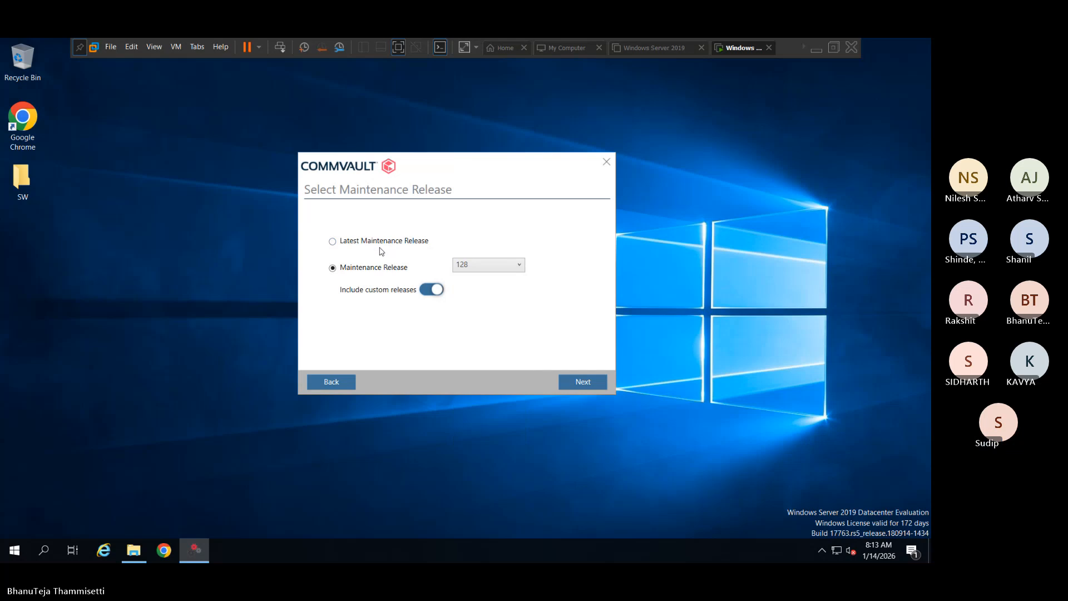
pyautogui.click(393, 247)
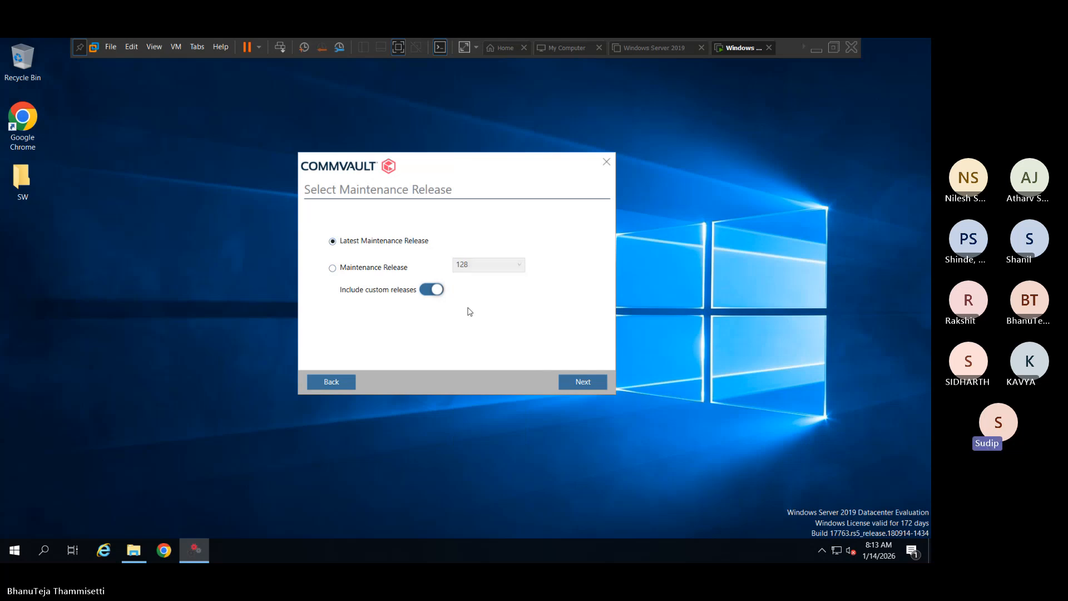
pyautogui.click(578, 381)
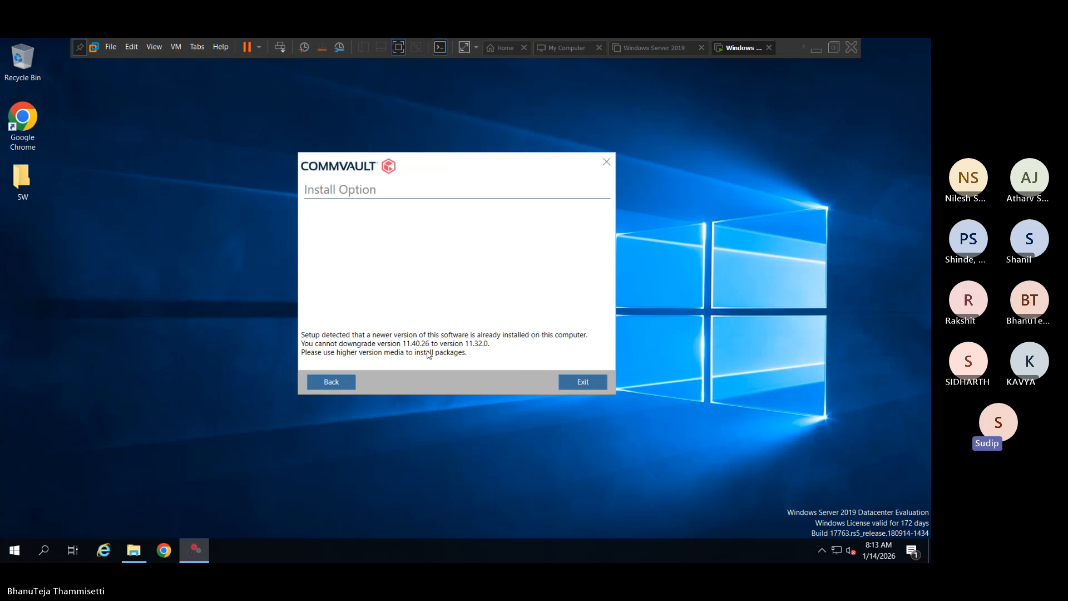
# - Return to the installation type choice and proceed with downloading packages to install on a different computer
pyautogui.moveTo(406, 348); pyautogui.dragTo(429, 348)
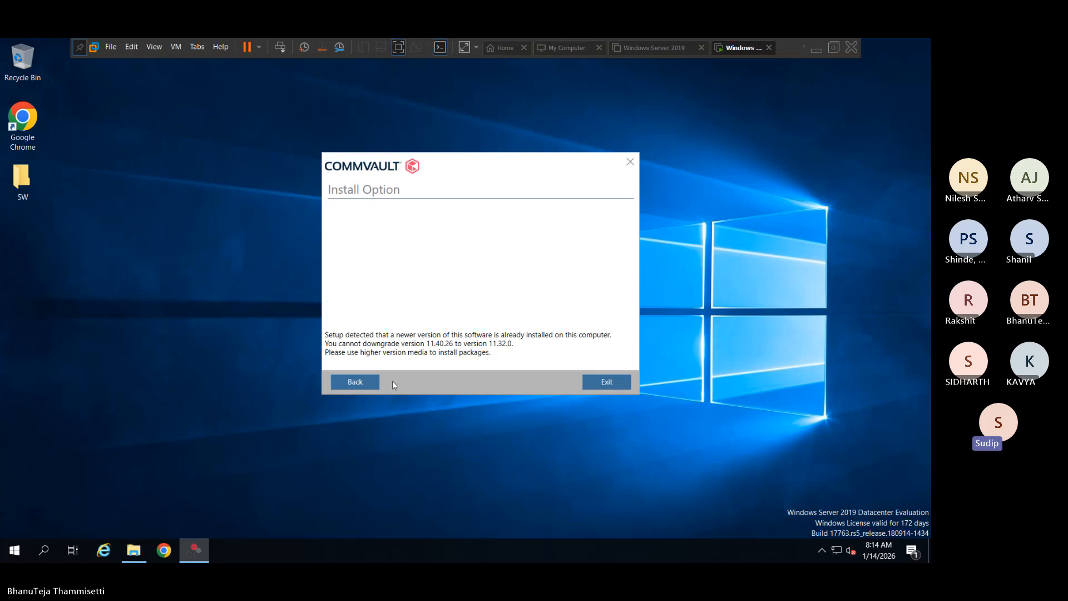
pyautogui.click(365, 383)
pyautogui.click(365, 382)
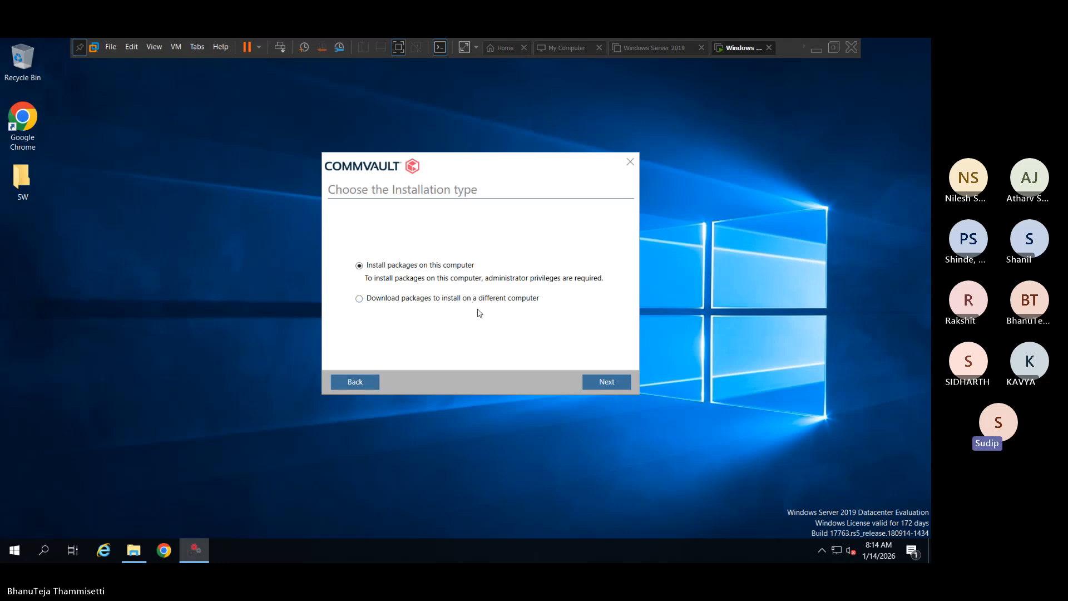
pyautogui.click(418, 303)
pyautogui.click(595, 385)
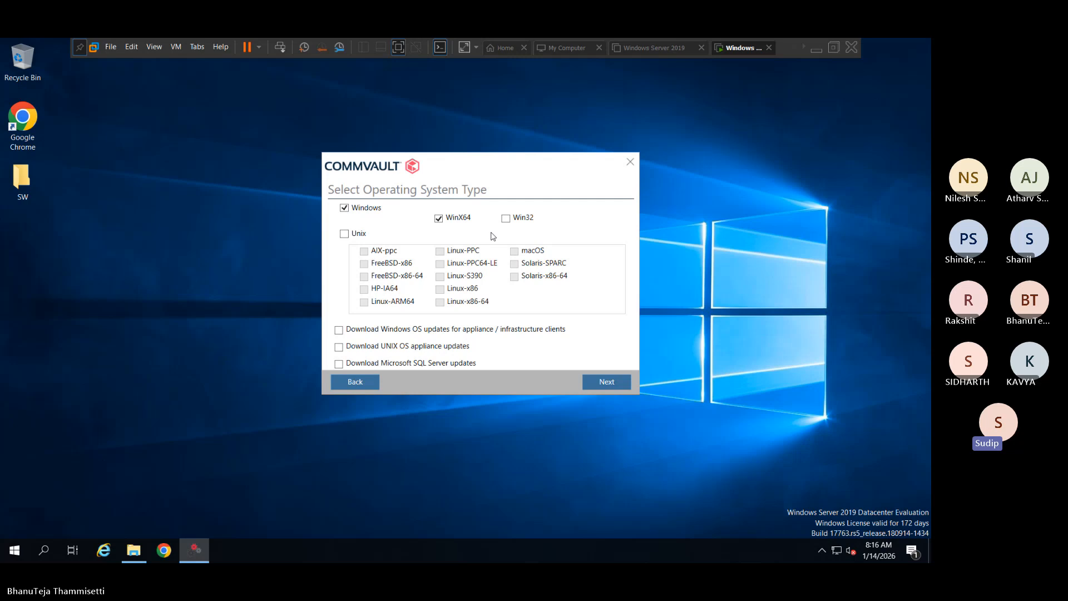
pyautogui.click(358, 236)
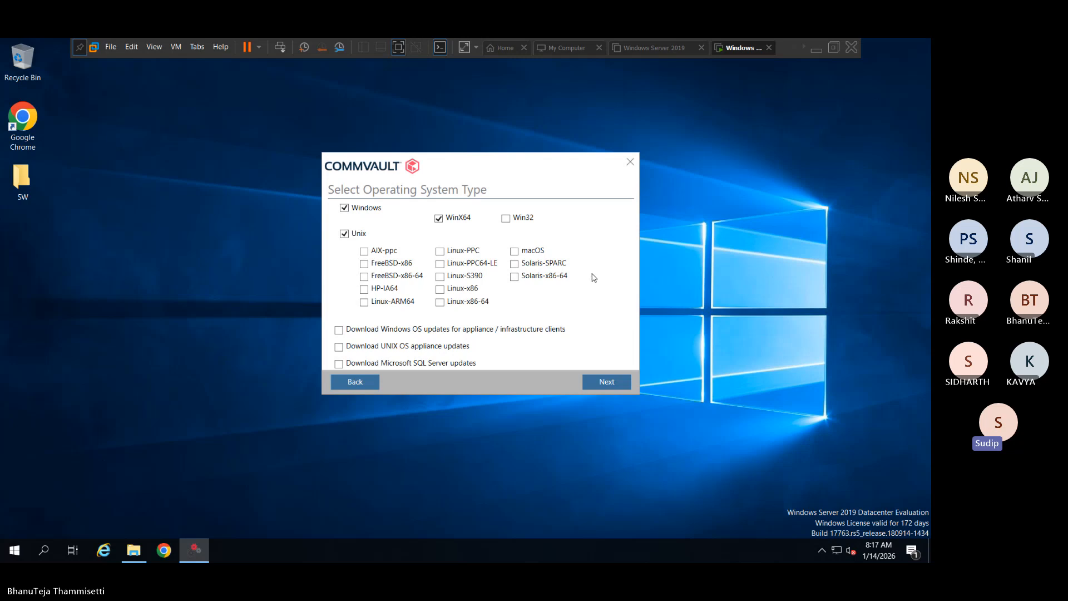
pyautogui.click(383, 290)
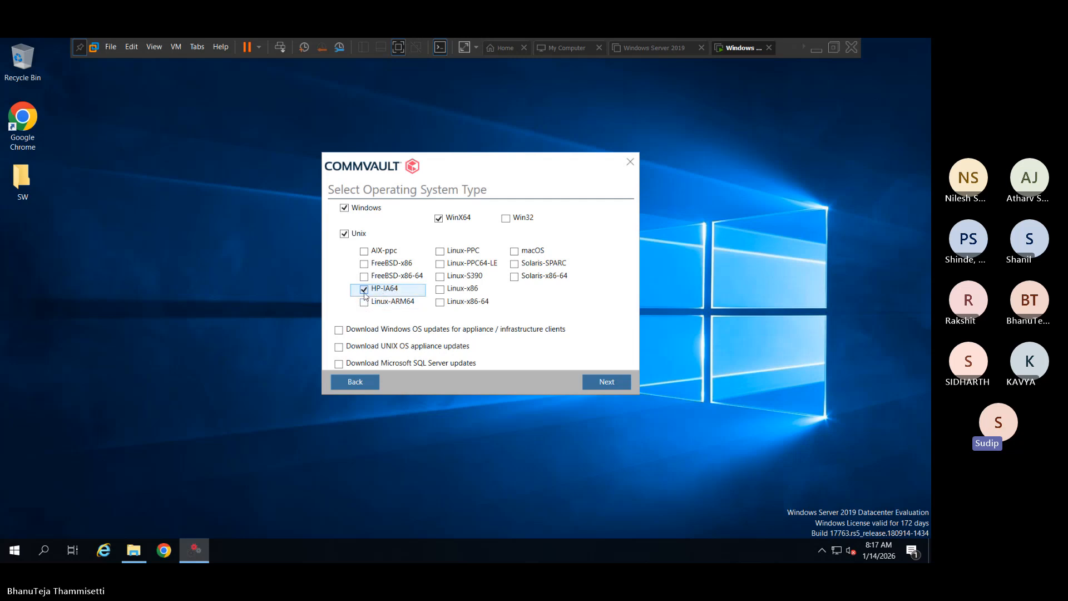
pyautogui.click(364, 291)
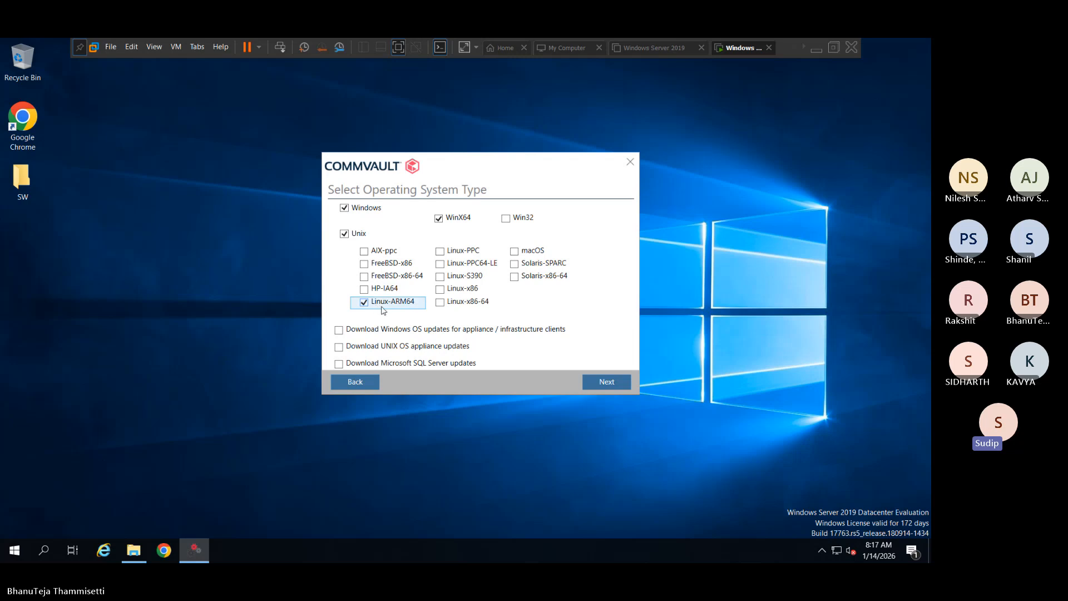
pyautogui.click(382, 308)
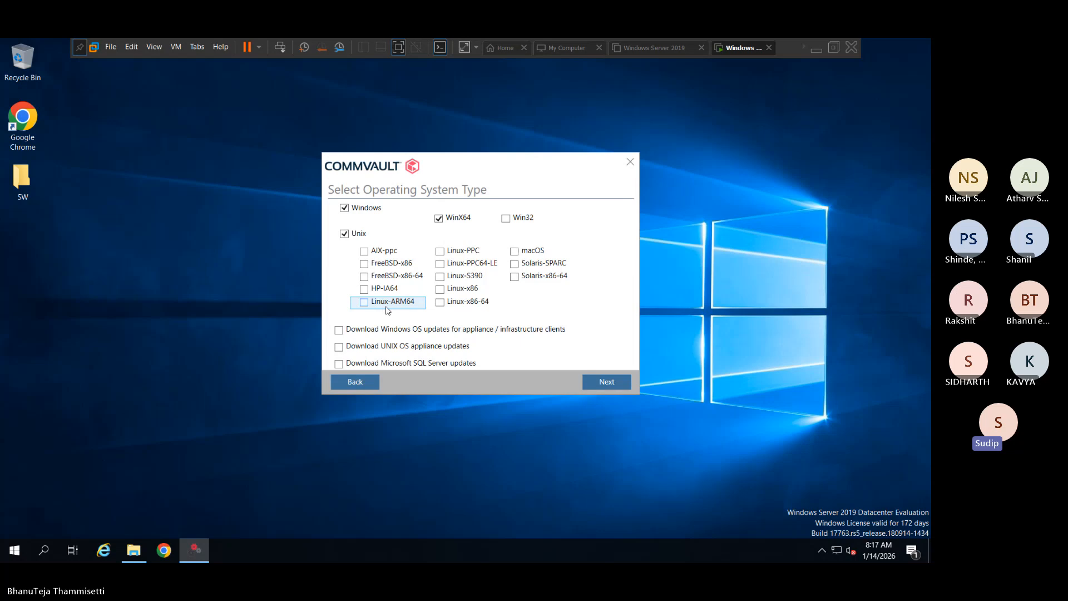
pyautogui.click(489, 266)
pyautogui.click(490, 266)
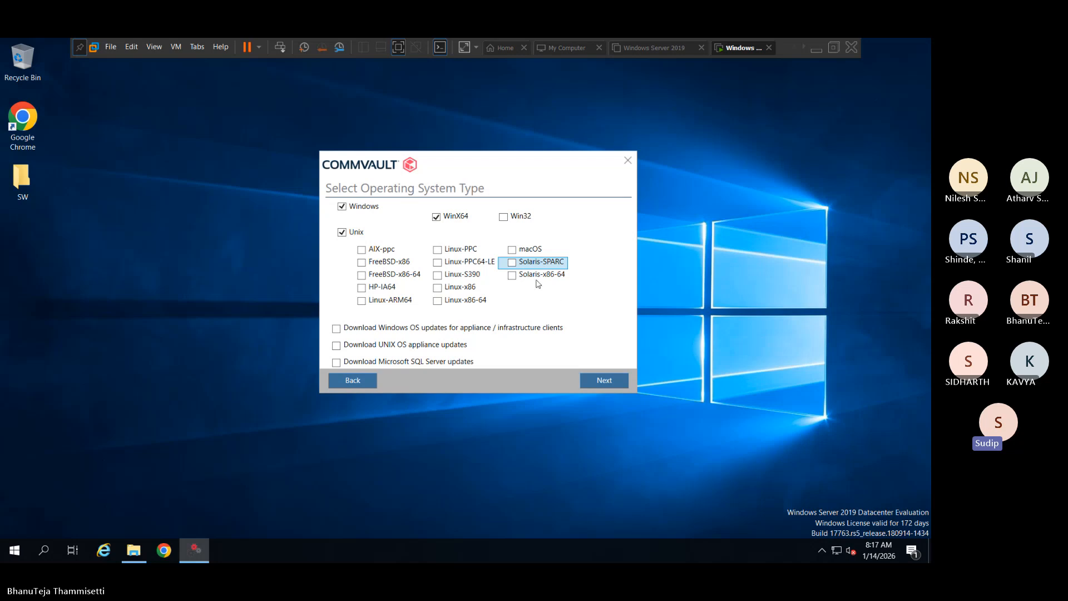
pyautogui.click(391, 250)
pyautogui.click(391, 250)
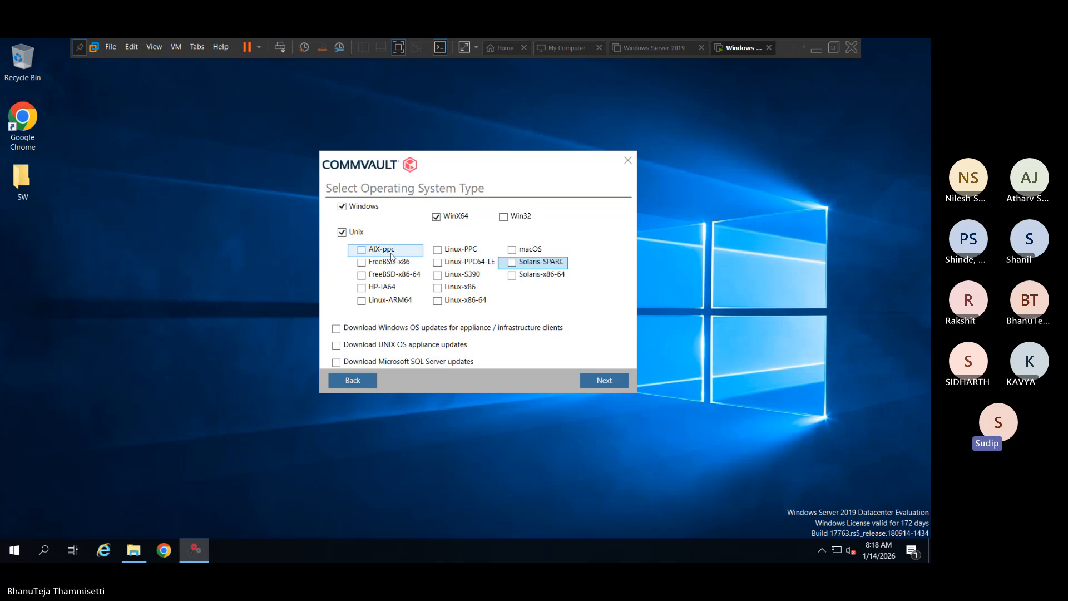
pyautogui.click(391, 251)
pyautogui.click(391, 252)
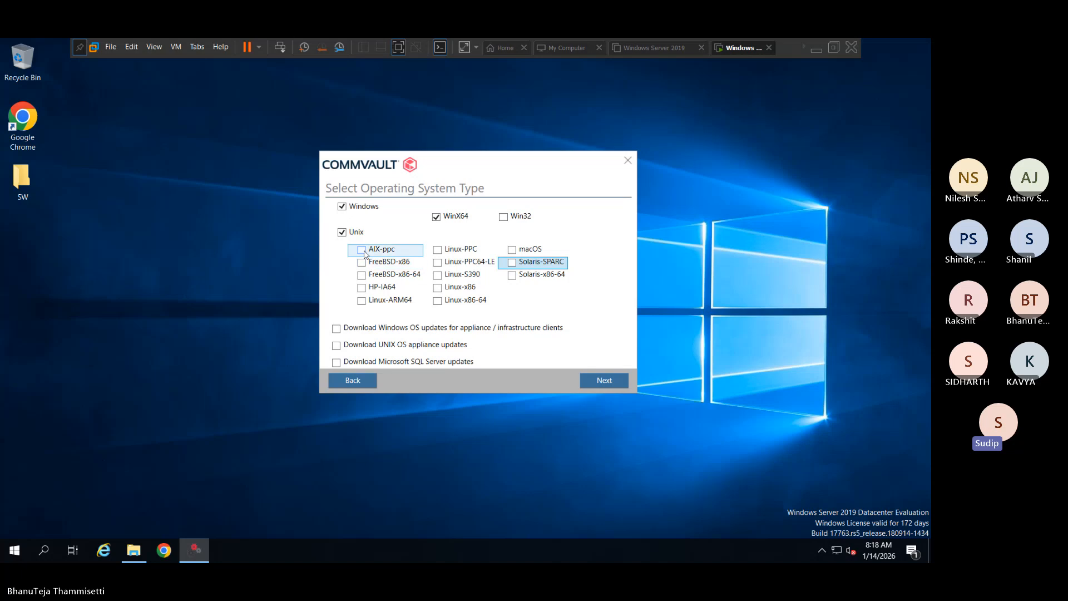
pyautogui.click(341, 232)
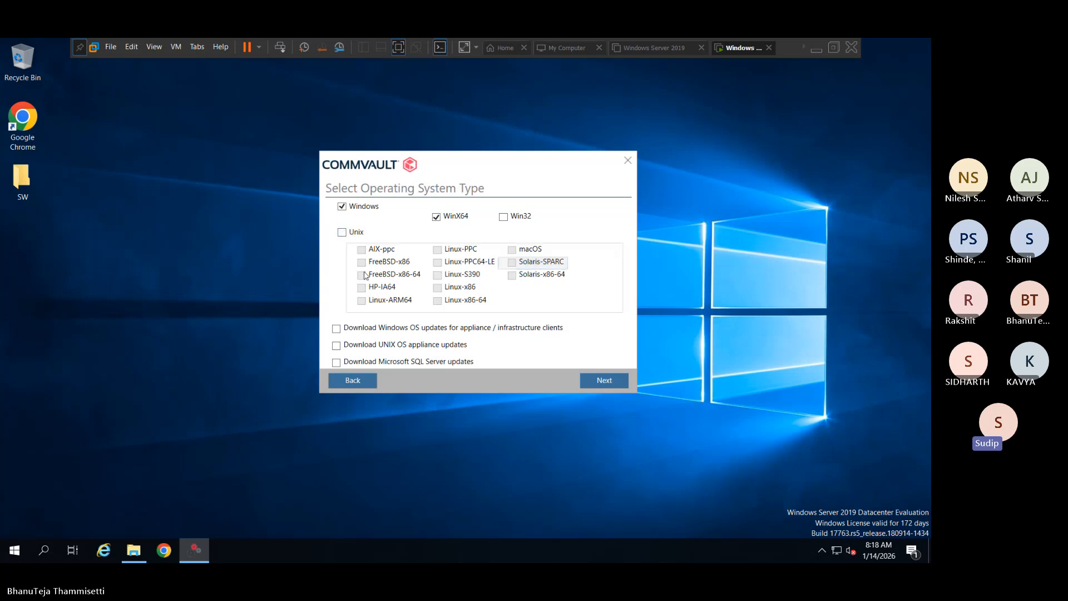
# - Include the Unix platforms Linux-x86 and Linux-x86-64 plus Microsoft SQL Server updates in the download, and continue
pyautogui.click(341, 232)
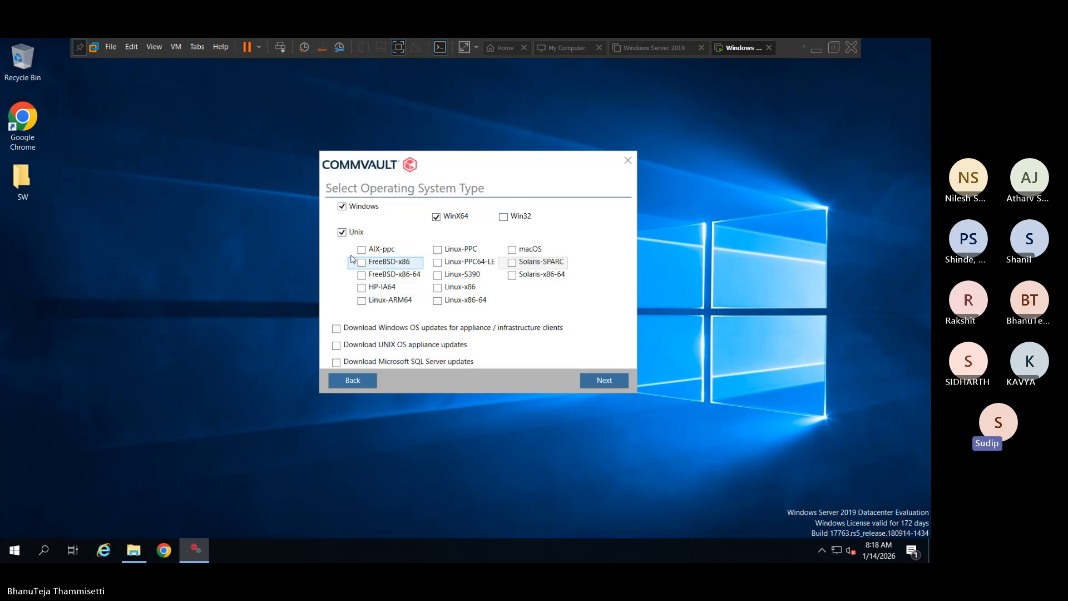
pyautogui.click(437, 288)
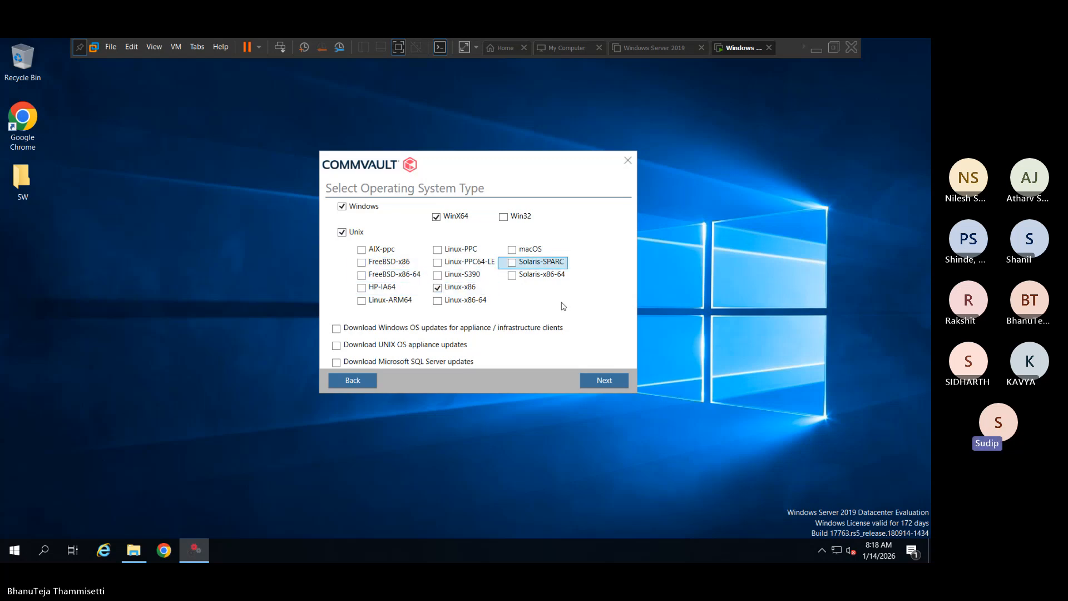
pyautogui.click(437, 300)
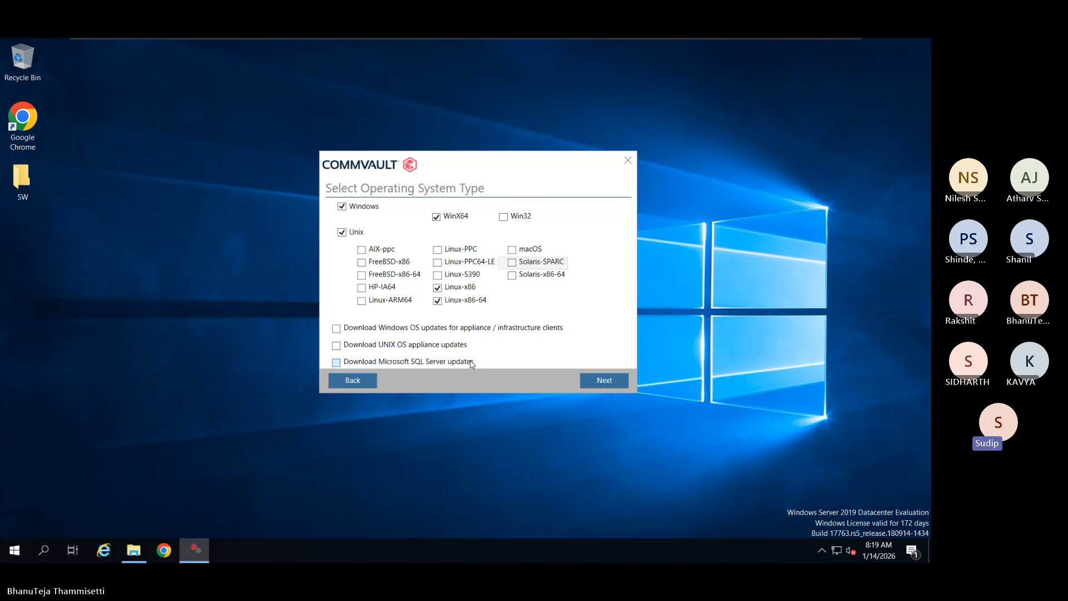
pyautogui.click(471, 363)
pyautogui.click(588, 379)
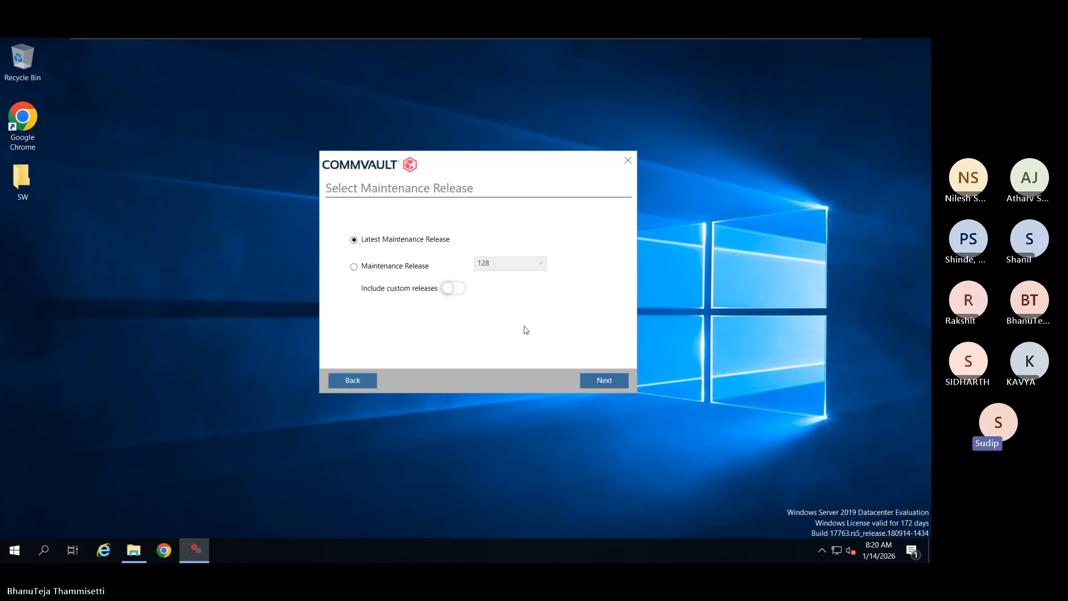
# - Keep the latest maintenance release and proceed with Advanced (package-based selection) as the download media option
pyautogui.click(584, 381)
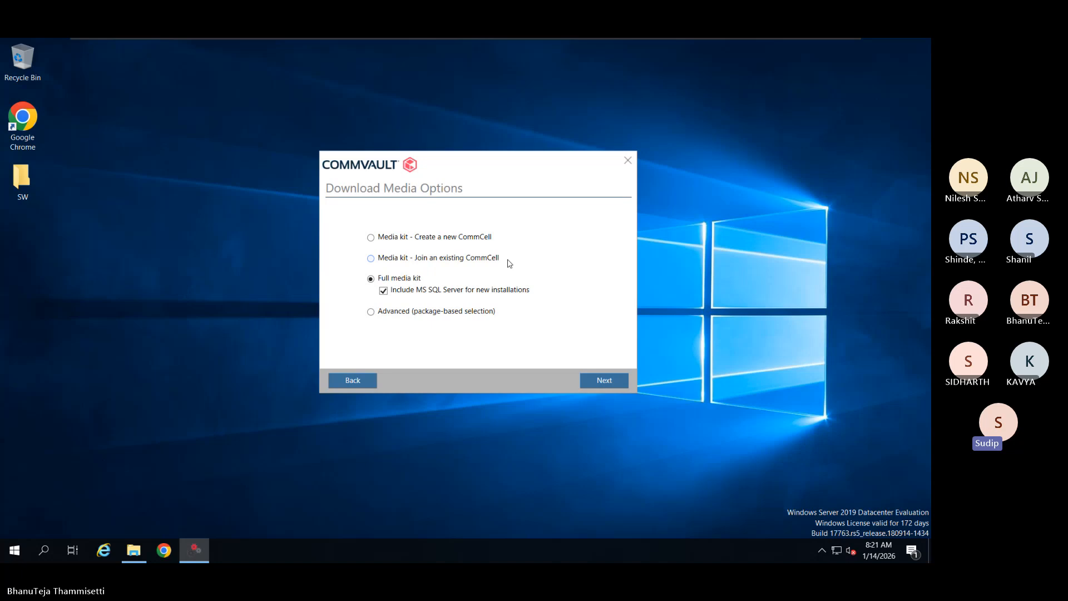
pyautogui.click(410, 312)
pyautogui.click(614, 385)
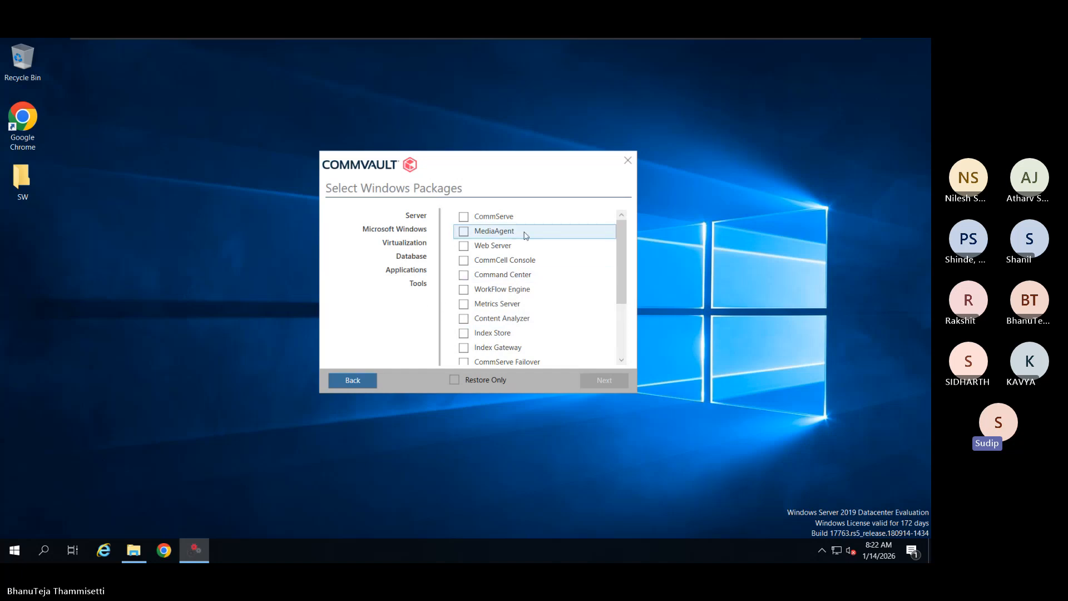
# - Select the CommServe package among the Windows server packages and review which server packages are included
pyautogui.click(426, 216)
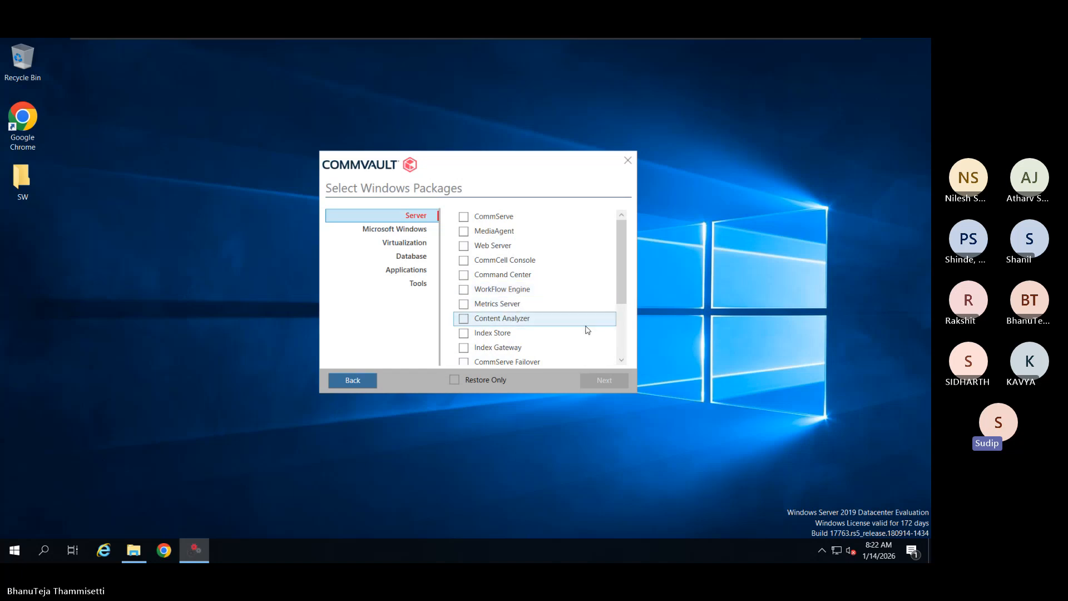
pyautogui.scroll(-1, 590, 348)
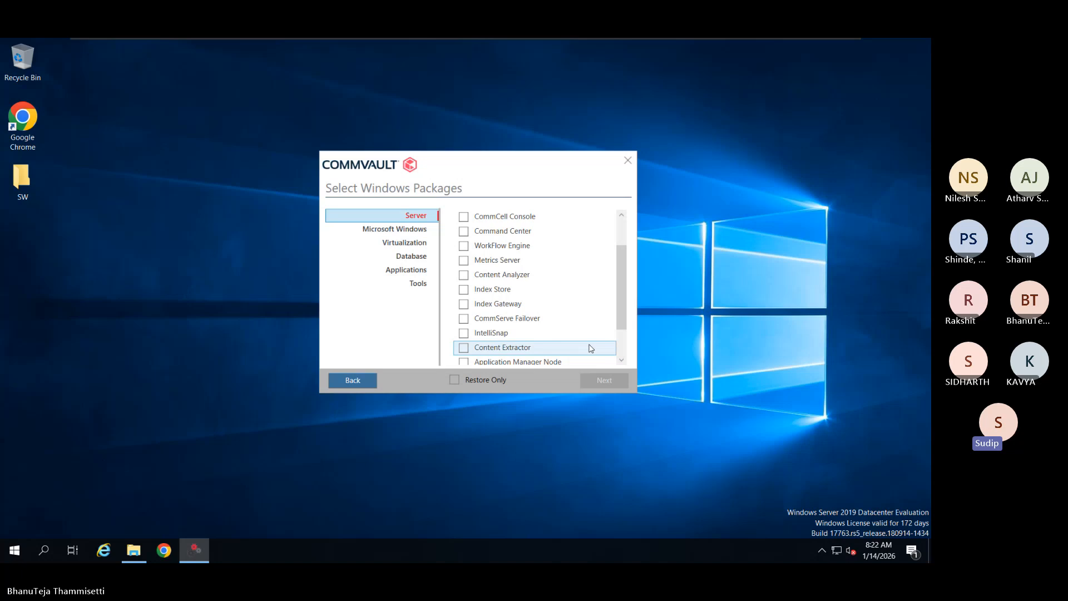
pyautogui.scroll(-1, 590, 348)
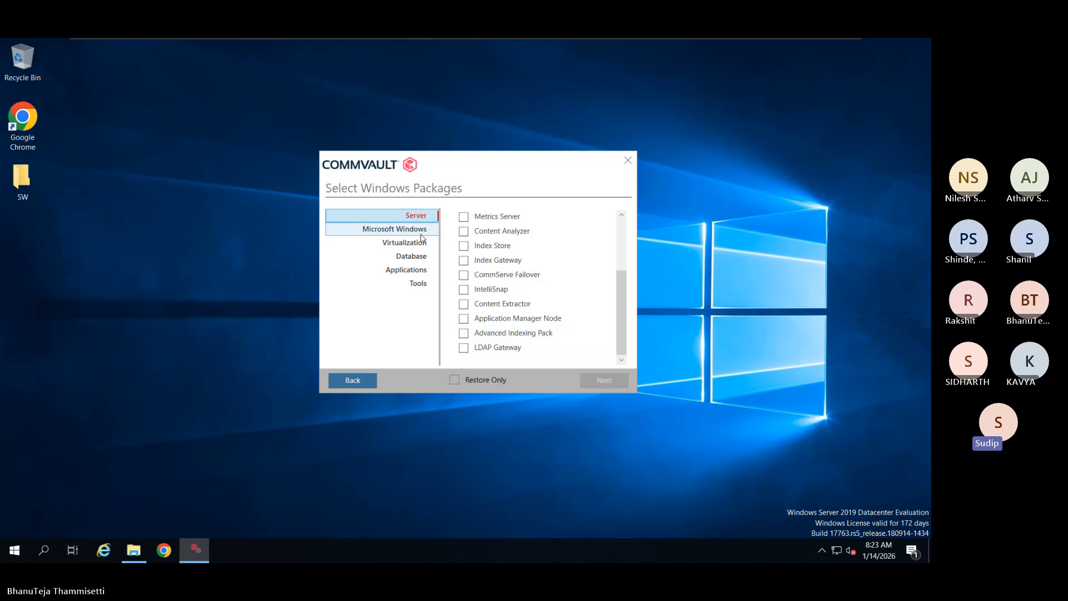
pyautogui.scroll(2, 495, 253)
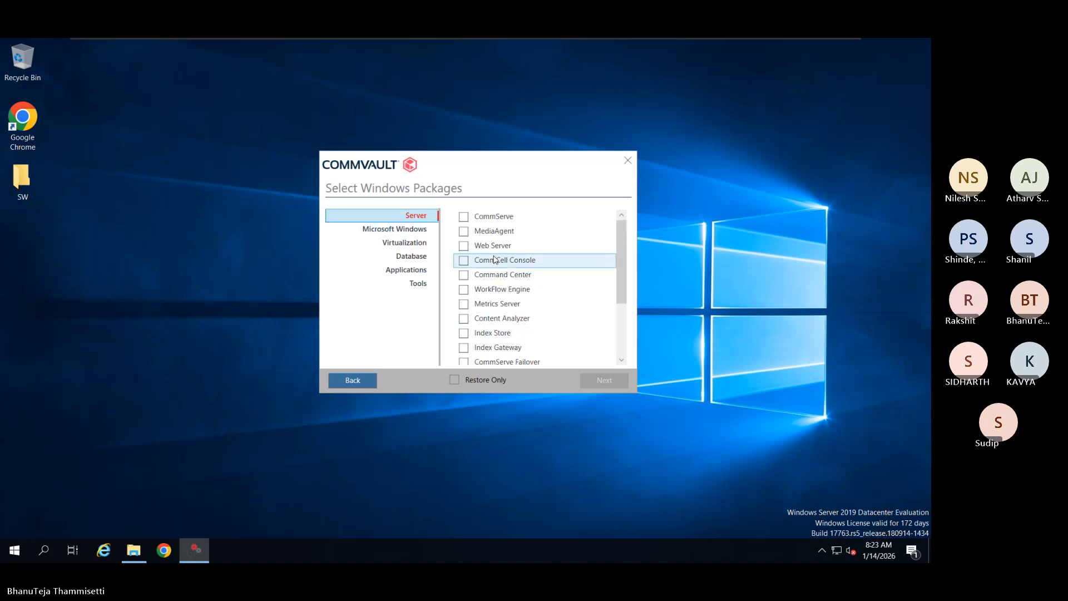
pyautogui.click(463, 216)
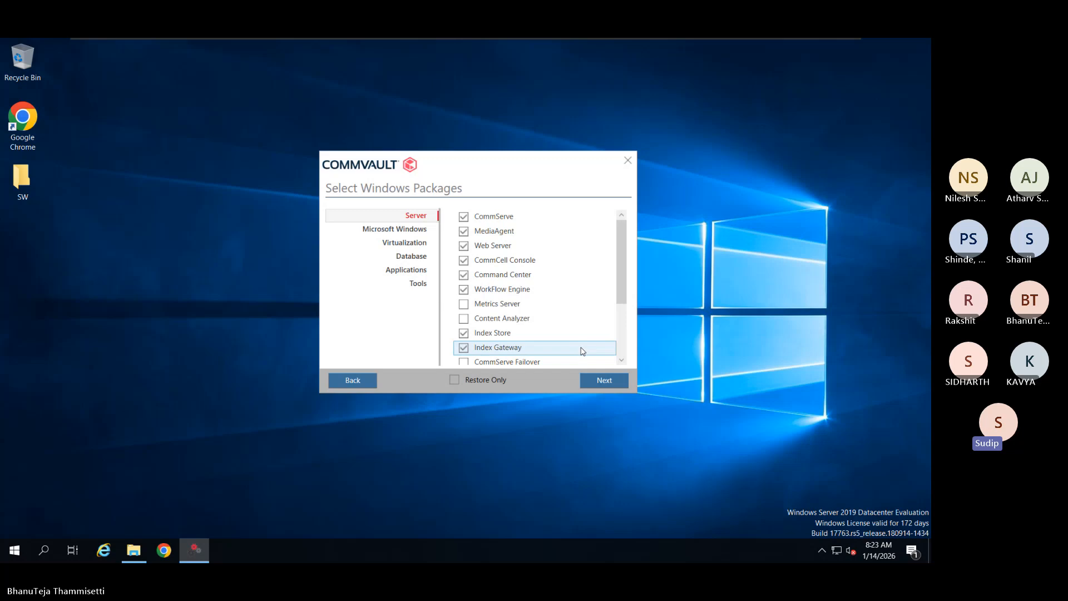
pyautogui.scroll(-1, 582, 351)
pyautogui.scroll(1, 583, 350)
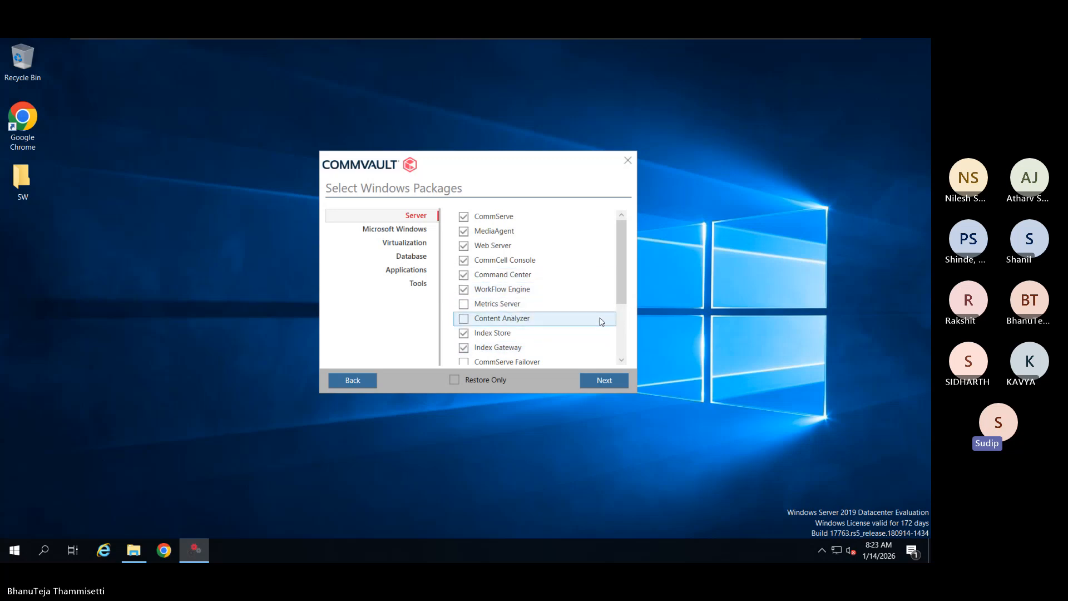
pyautogui.scroll(-1, 601, 332)
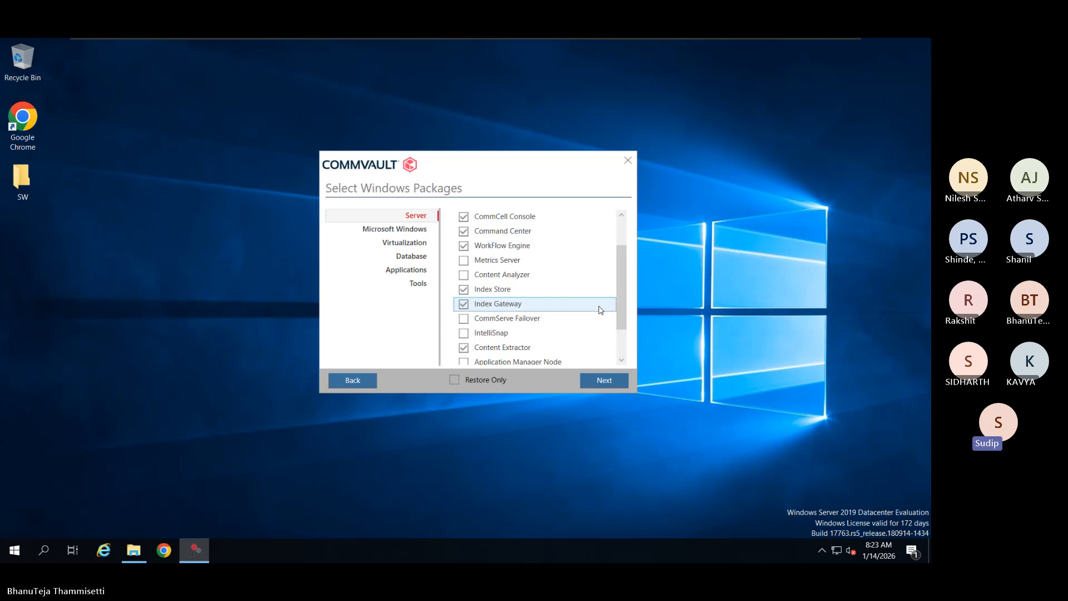
pyautogui.scroll(-1, 601, 318)
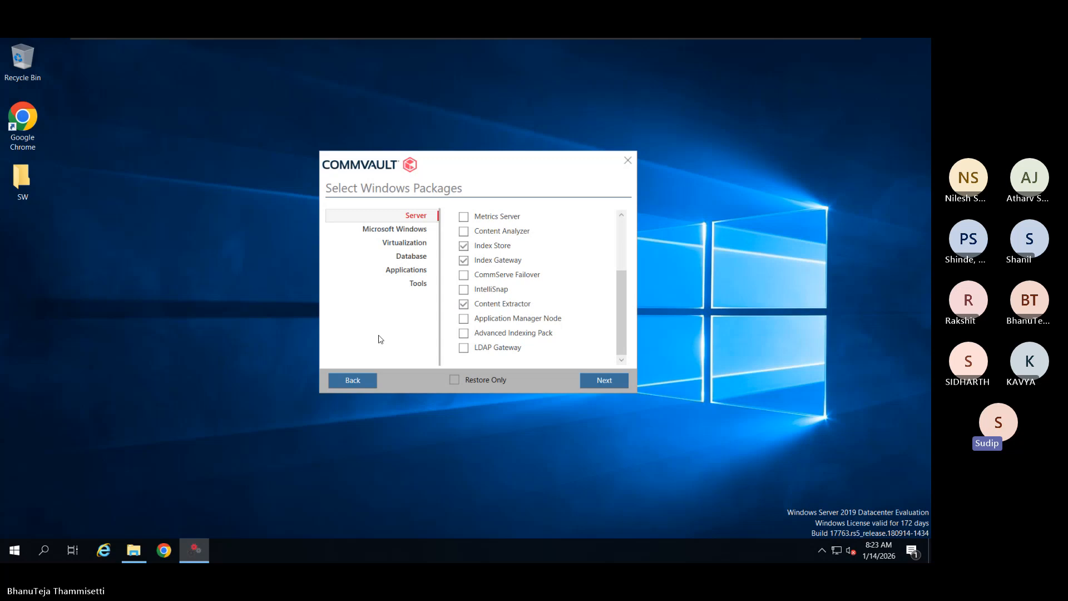
pyautogui.scroll(2, 472, 318)
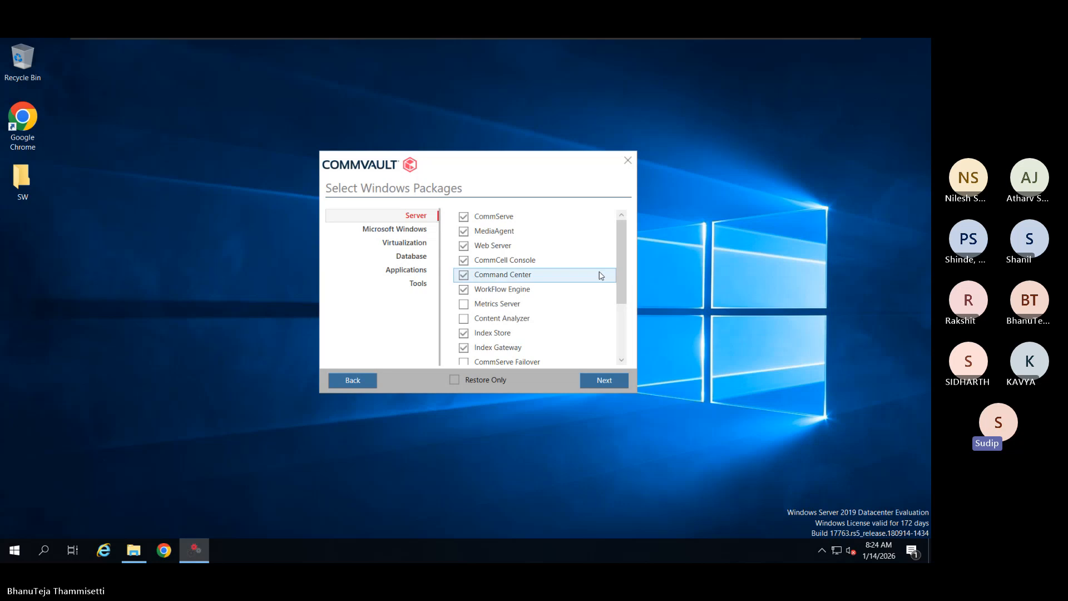
# - Select the File System Core and File System packages in the Microsoft Windows category
pyautogui.click(412, 229)
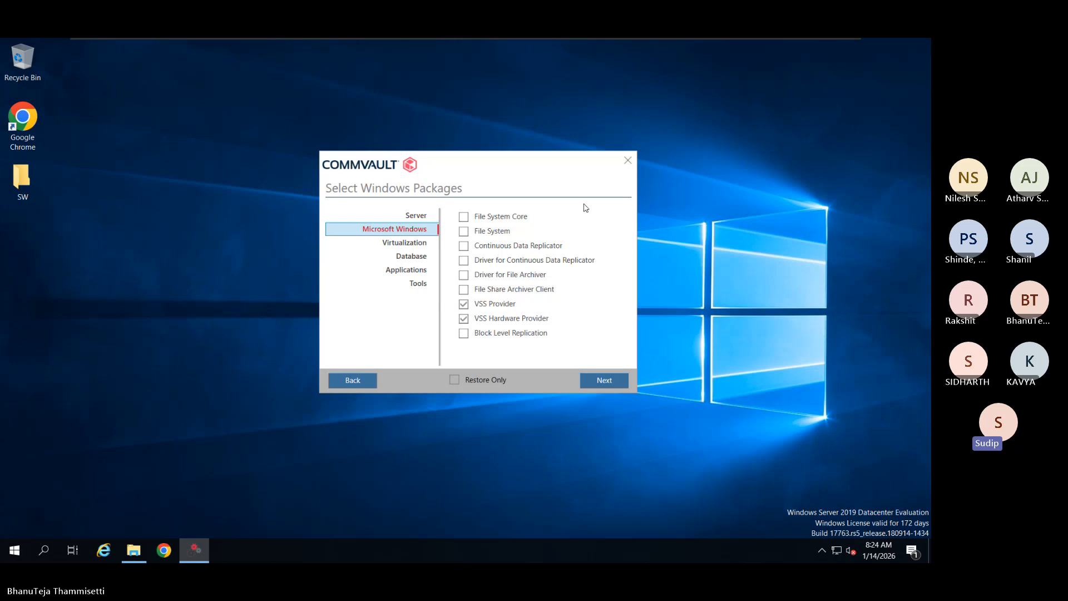
pyautogui.click(466, 222)
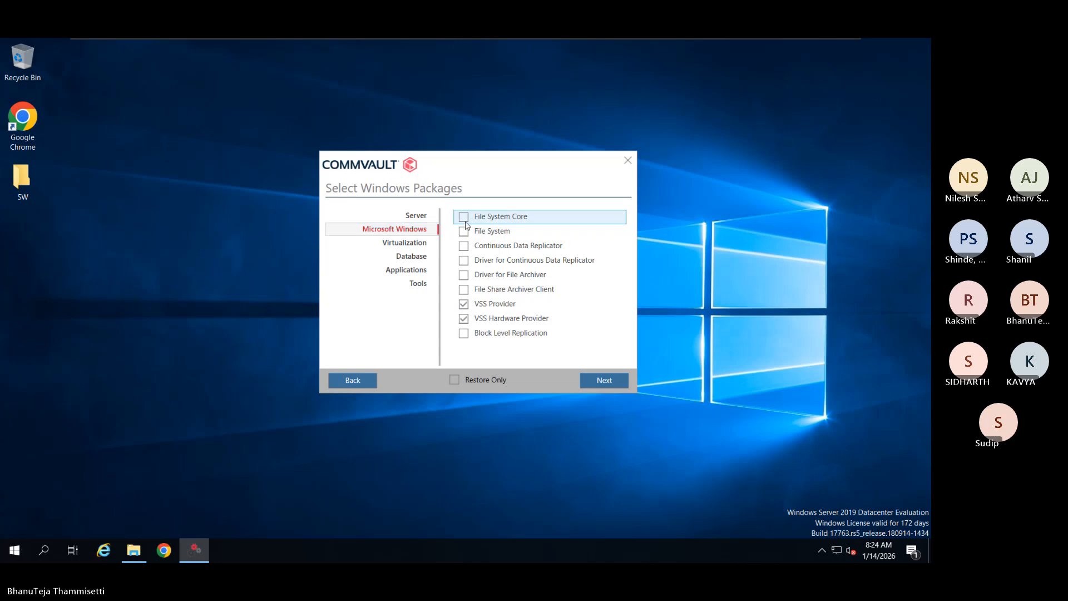
pyautogui.click(464, 229)
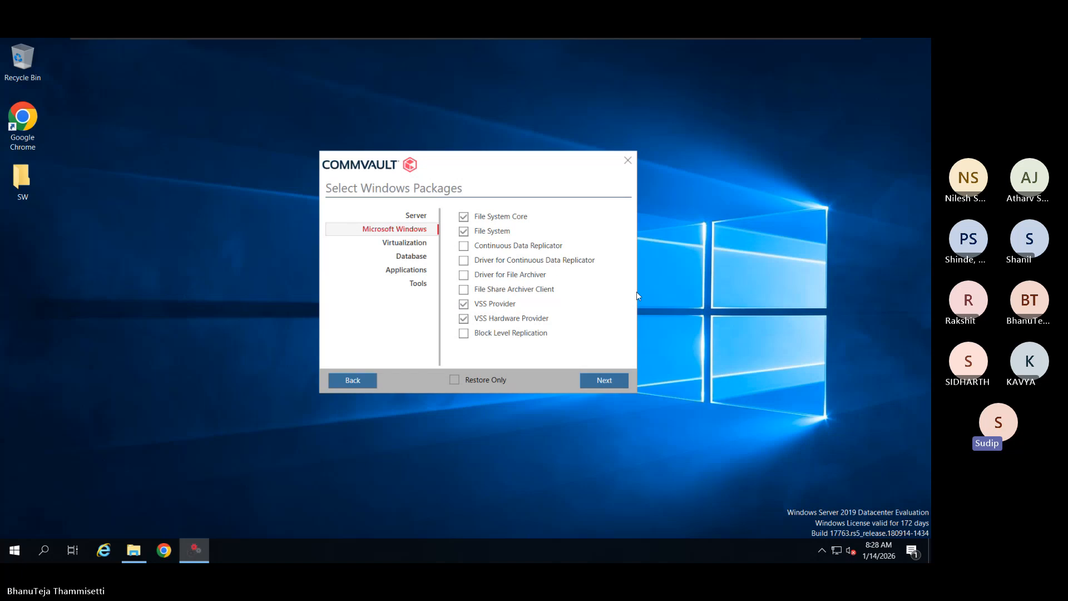
# - Review the Virtualization, Database, Applications and Tools categories of the Windows packages, and continue to the UNIX package selection
pyautogui.click(414, 245)
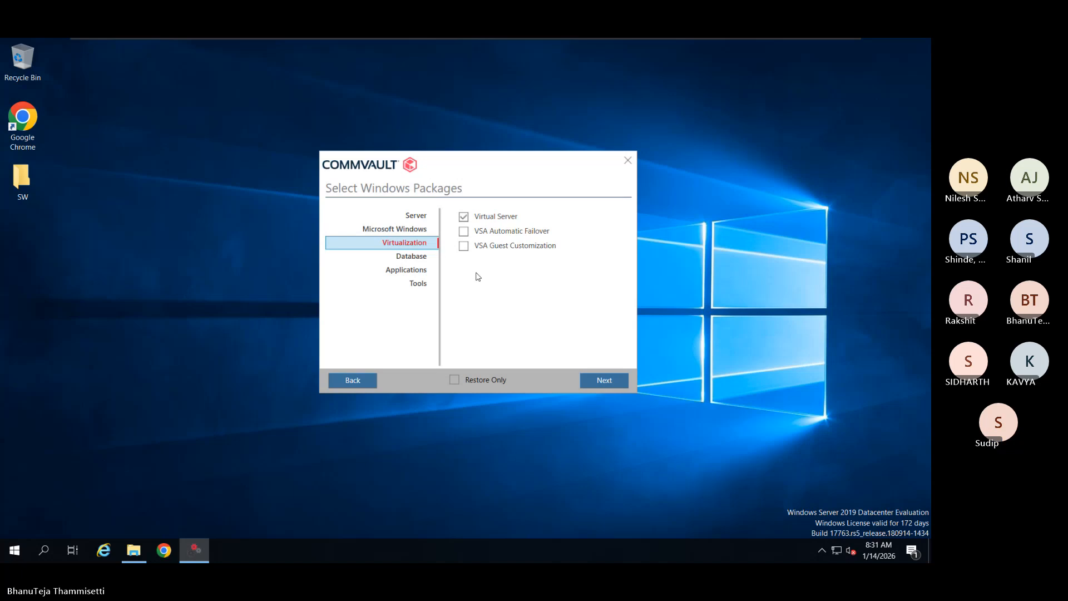
pyautogui.click(436, 256)
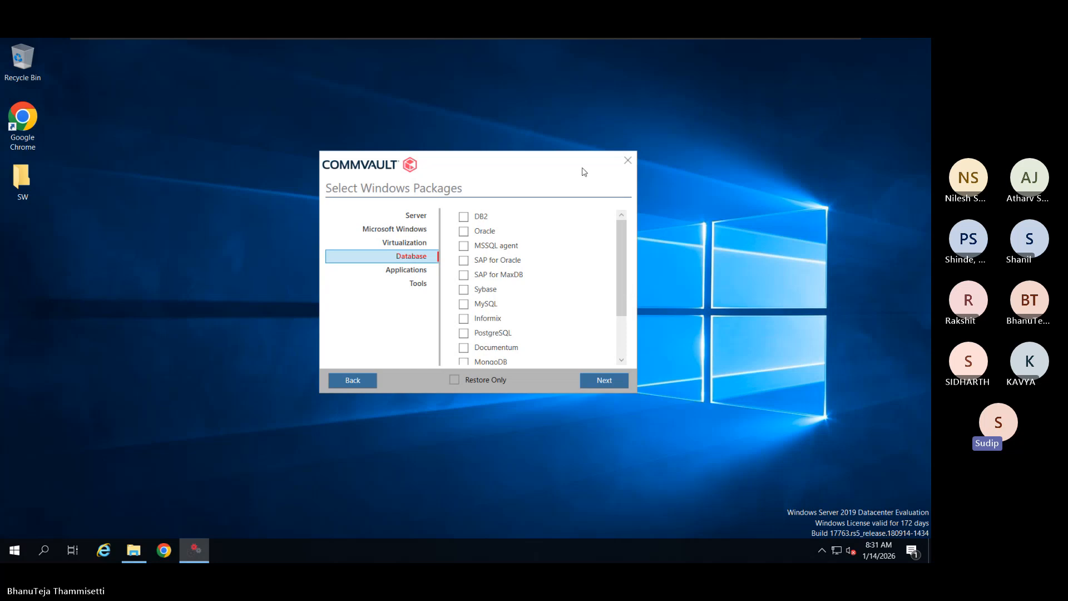
pyautogui.moveTo(576, 171); pyautogui.dragTo(543, 172)
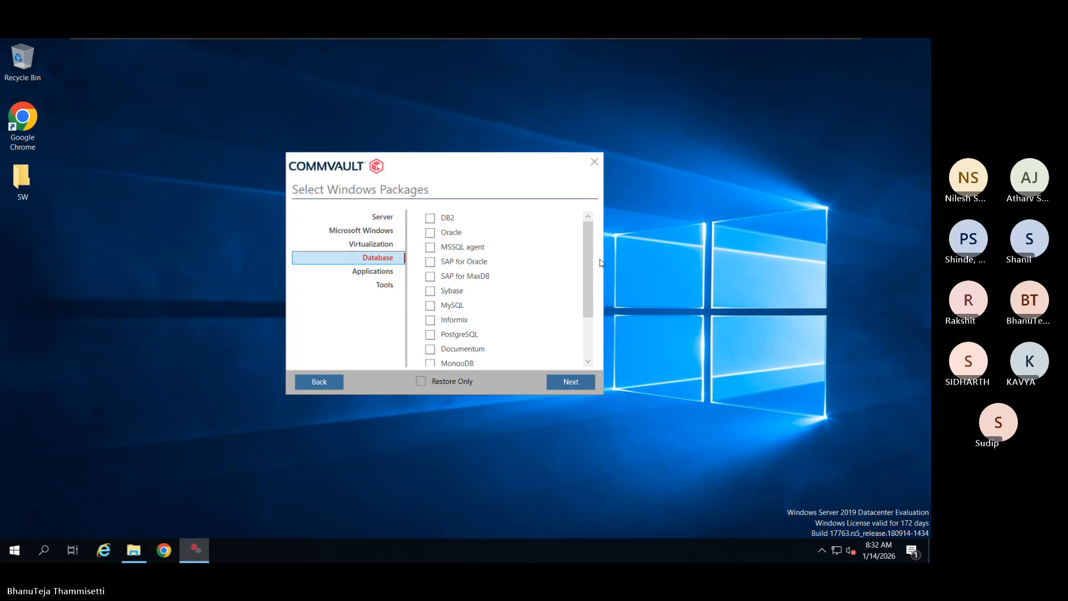
pyautogui.press('alt')
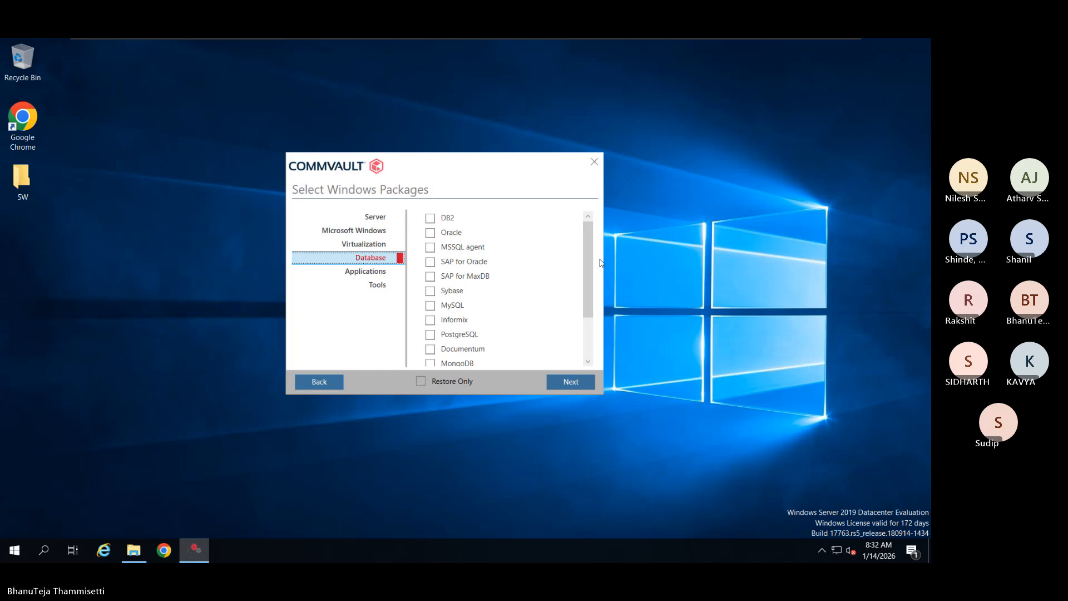
pyautogui.scroll(-2, 553, 308)
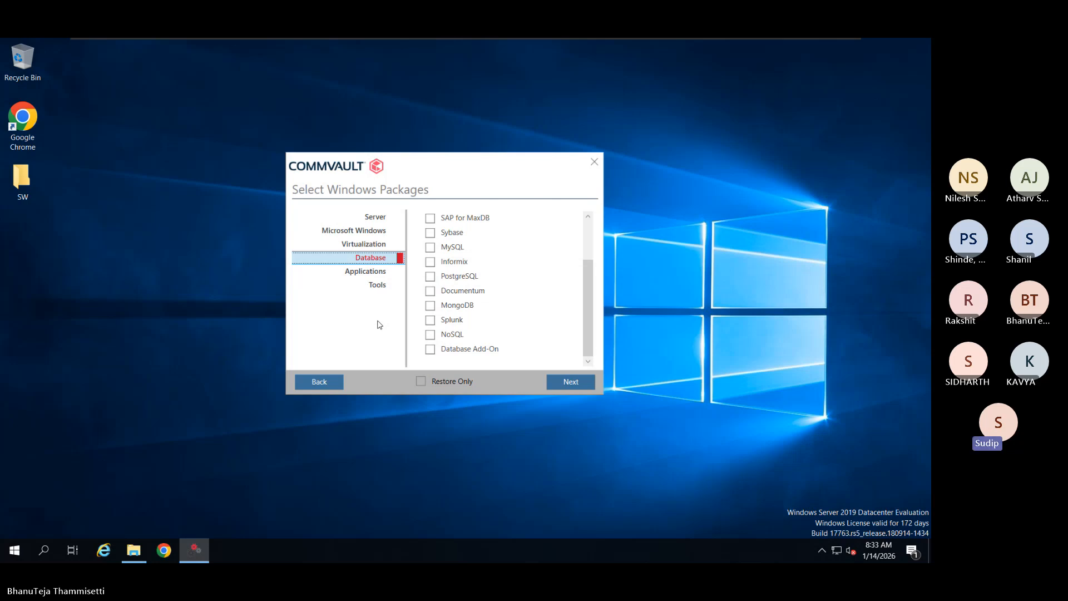
pyautogui.click(393, 272)
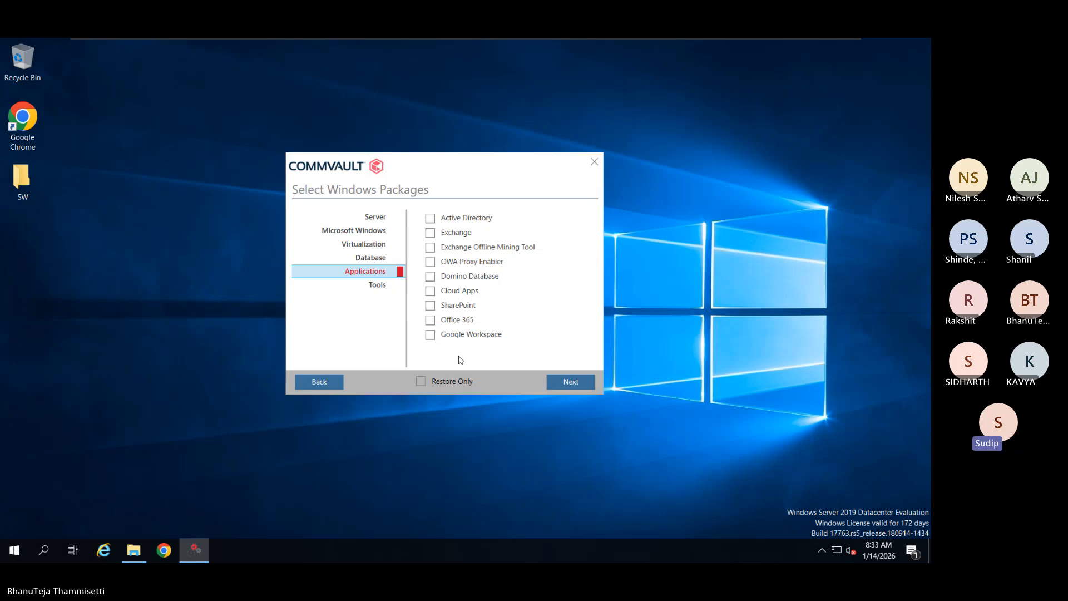
pyautogui.click(387, 286)
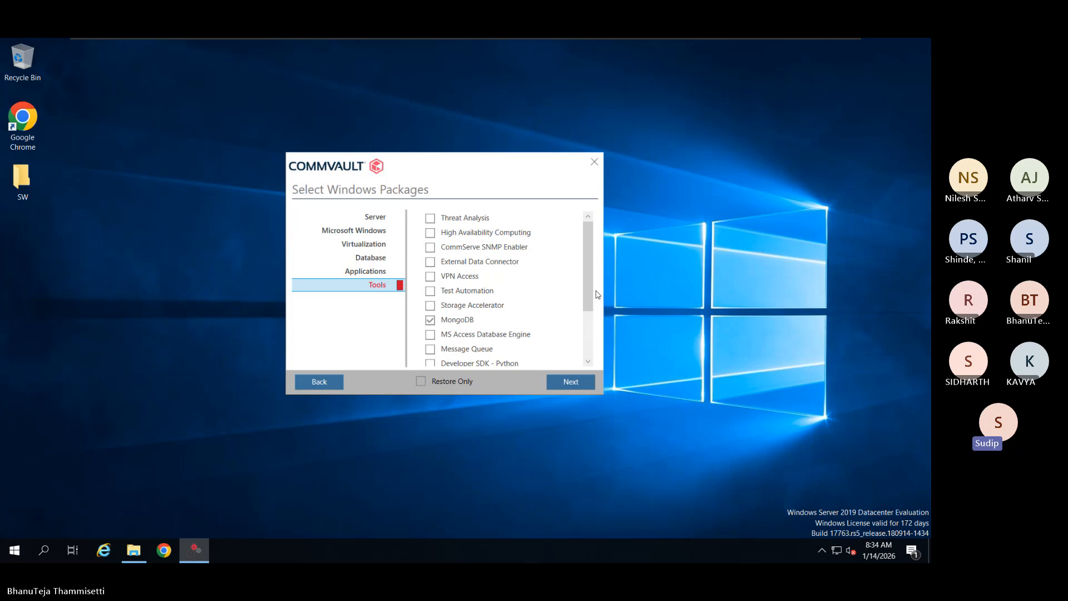
pyautogui.scroll(-2, 559, 334)
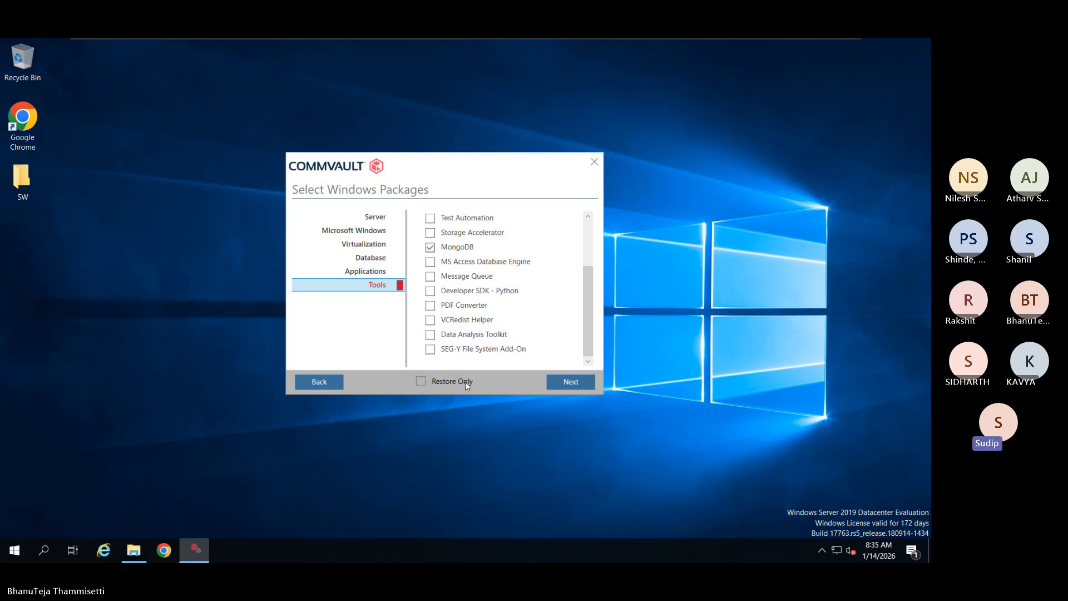
pyautogui.click(422, 381)
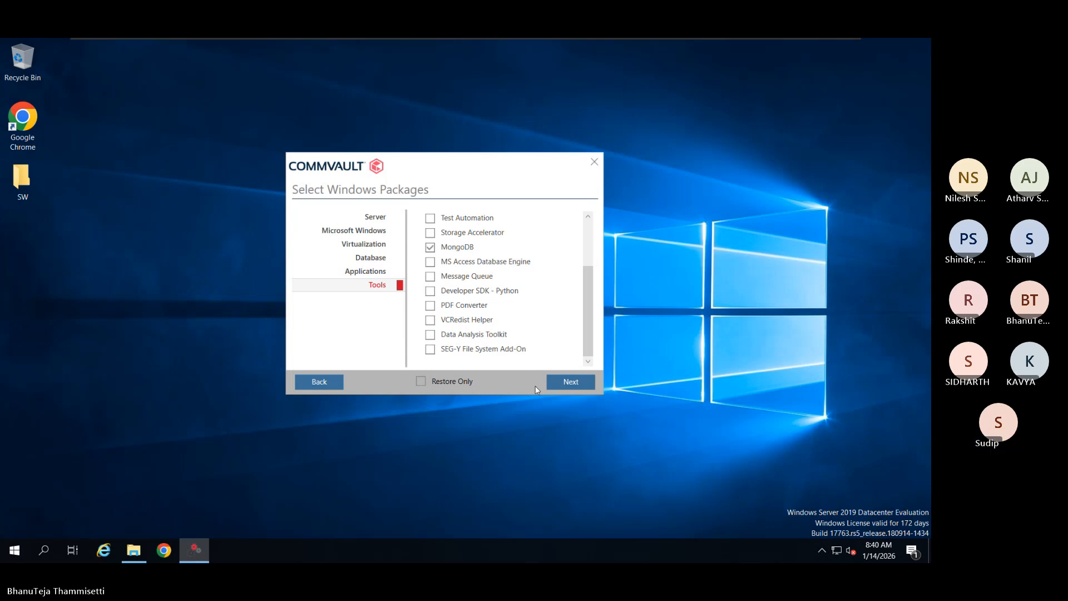
pyautogui.click(576, 382)
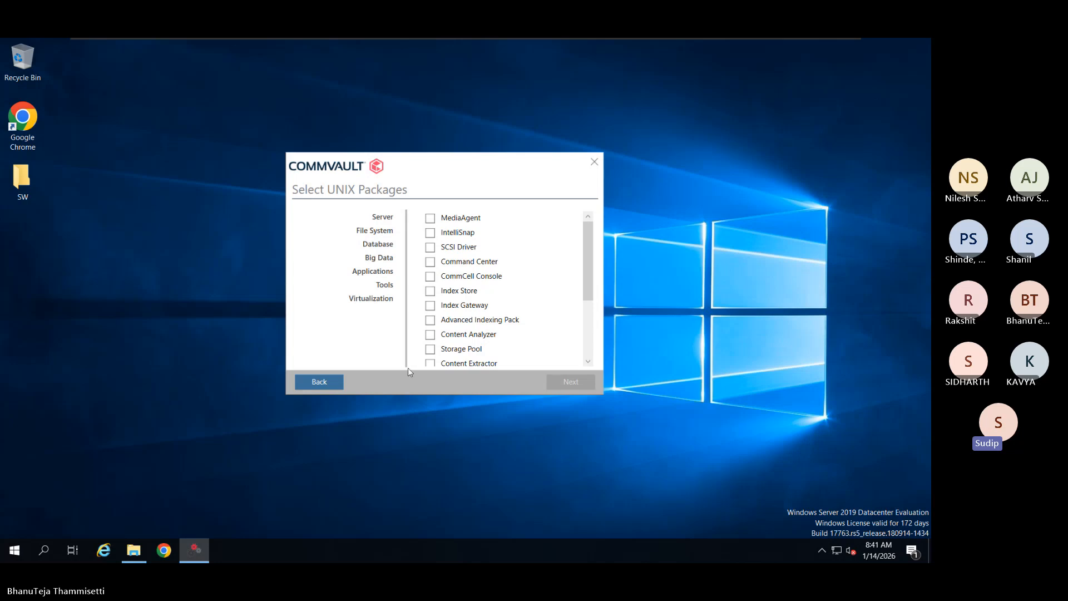
# - Examine the UNIX packages offered under File System, Database, Big Data, Applications, Tools and Virtualization
pyautogui.click(389, 231)
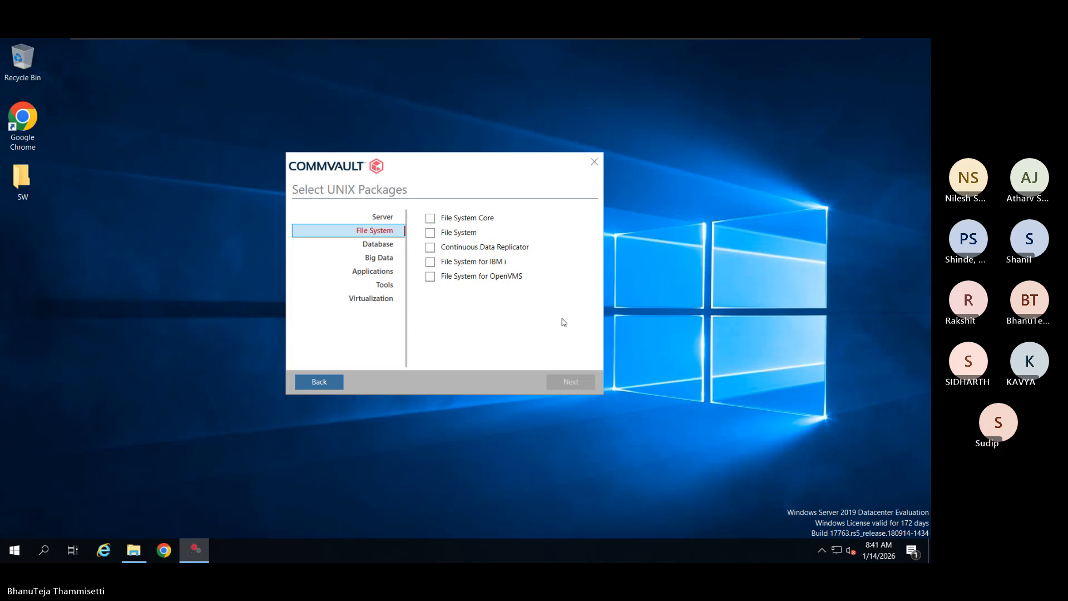
pyautogui.click(389, 244)
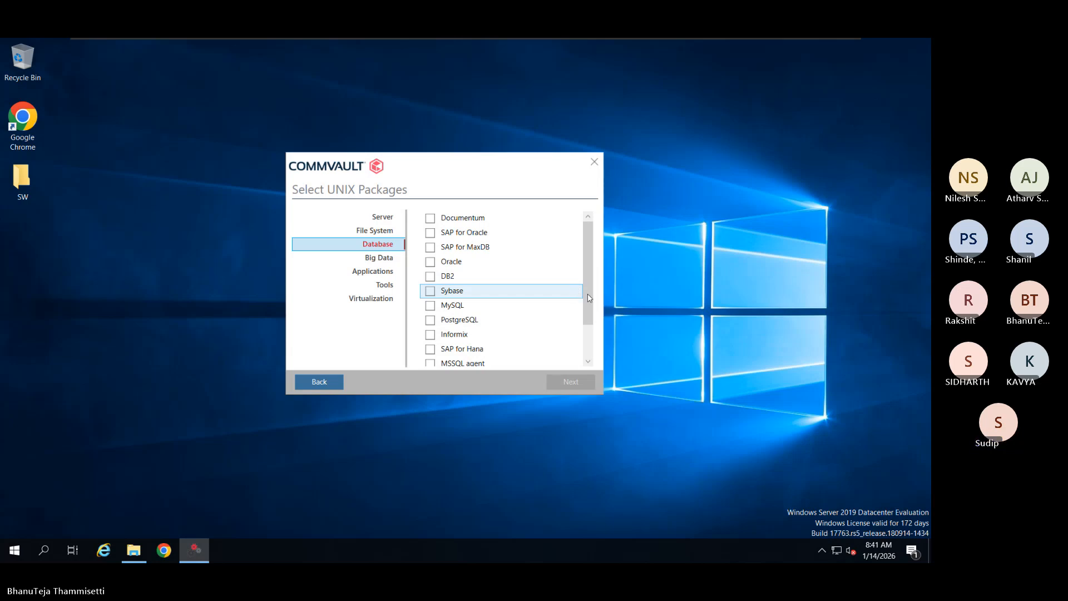
pyautogui.scroll(-1, 558, 304)
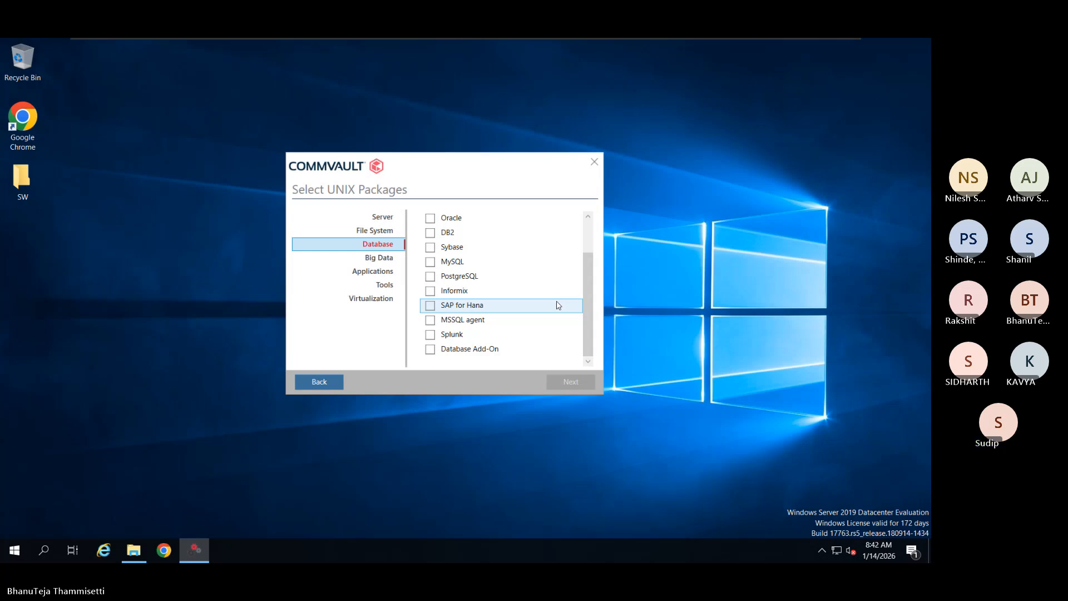
pyautogui.click(393, 271)
pyautogui.click(393, 259)
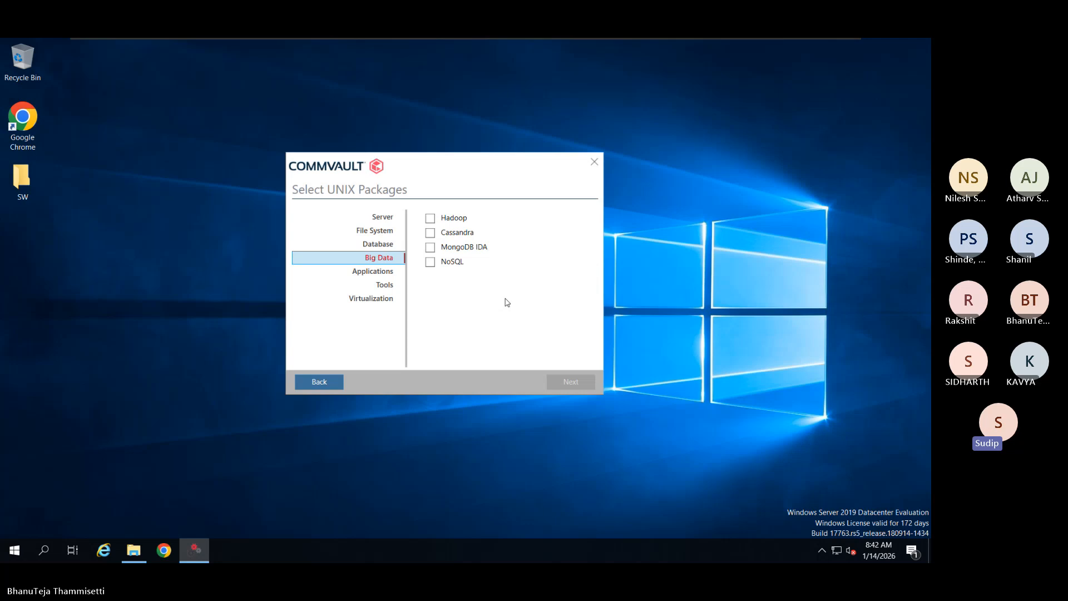
pyautogui.click(395, 275)
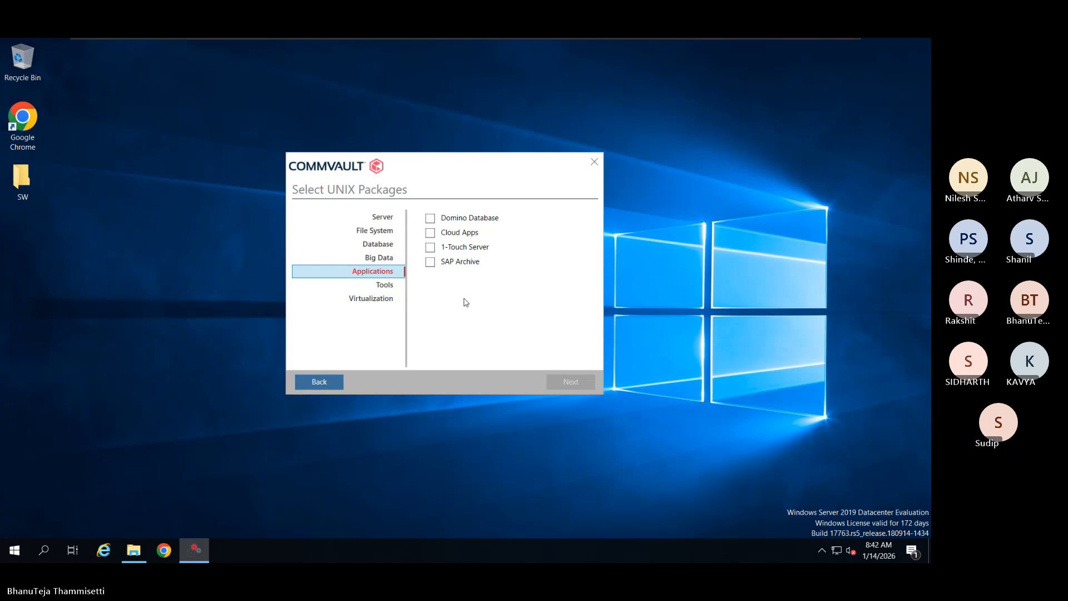
pyautogui.click(399, 292)
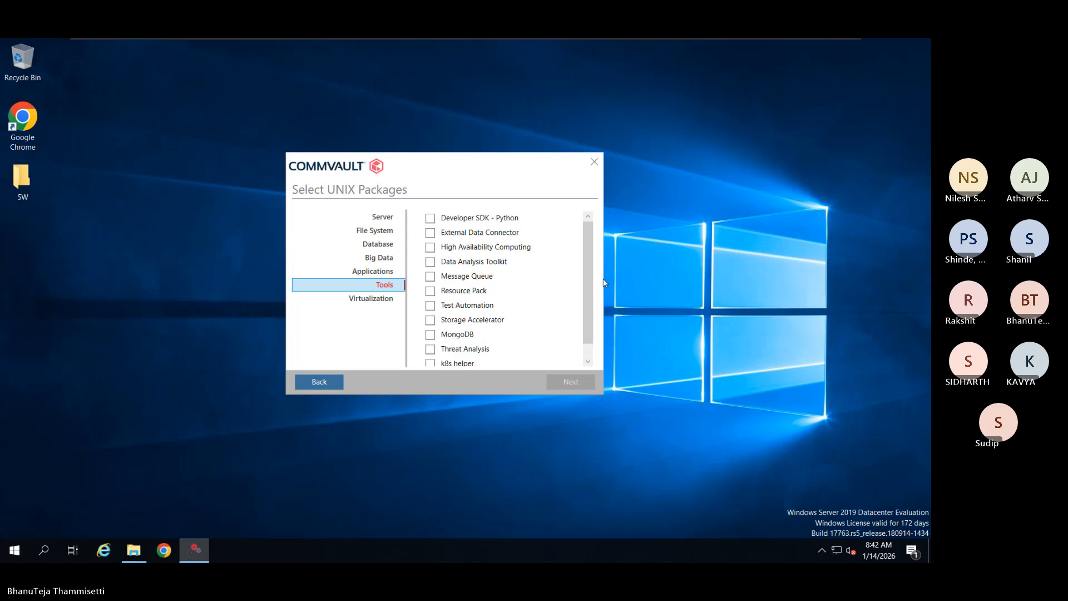
pyautogui.scroll(-1, 594, 273)
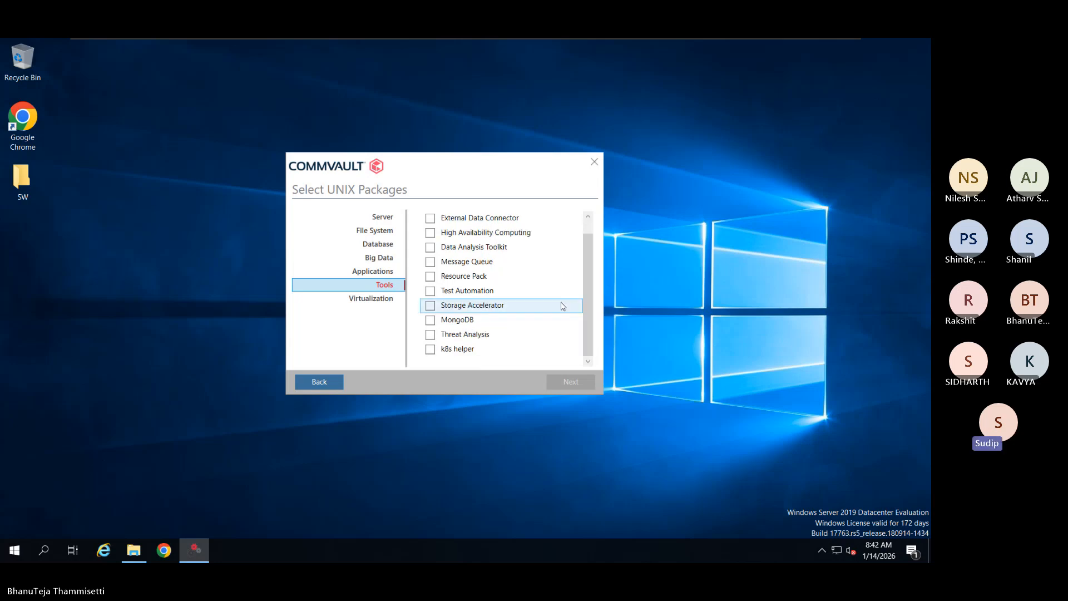
pyautogui.click(390, 300)
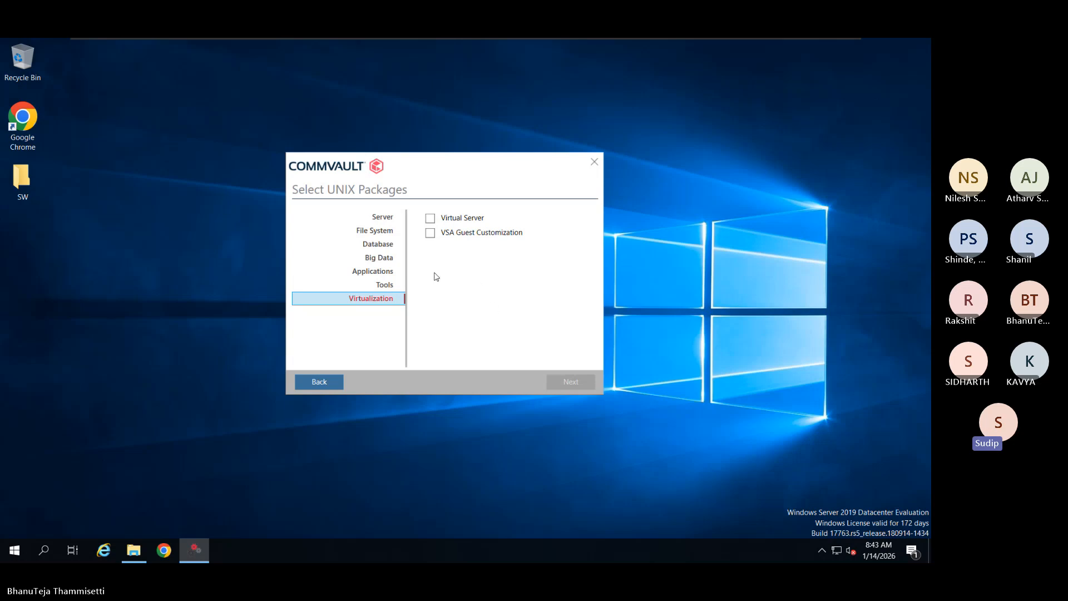
# - Select the MediaAgent server package and the File System package for UNIX, and continue
pyautogui.click(395, 220)
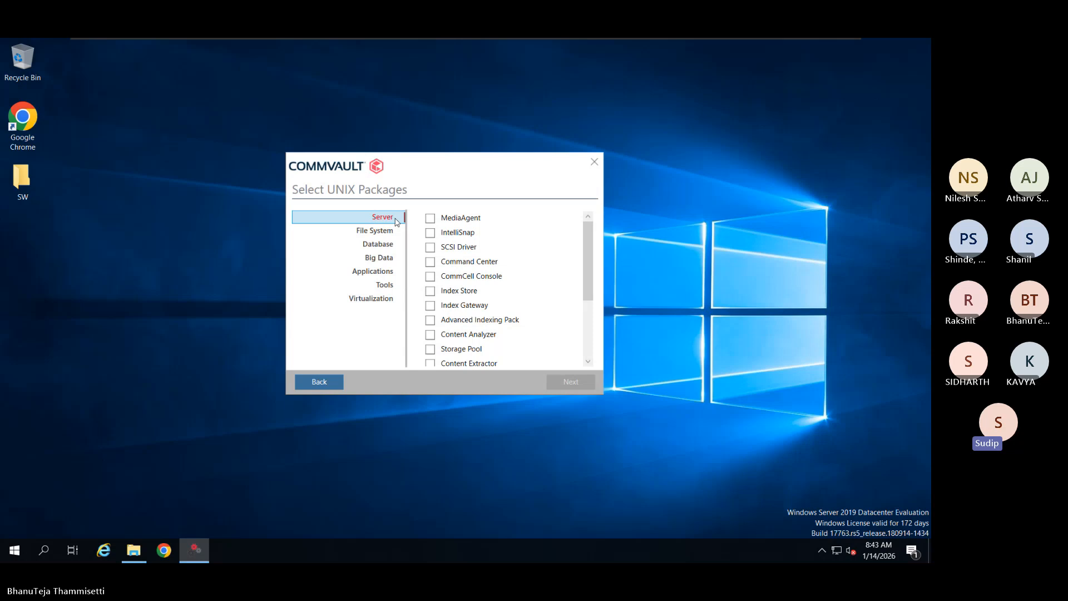
pyautogui.click(433, 219)
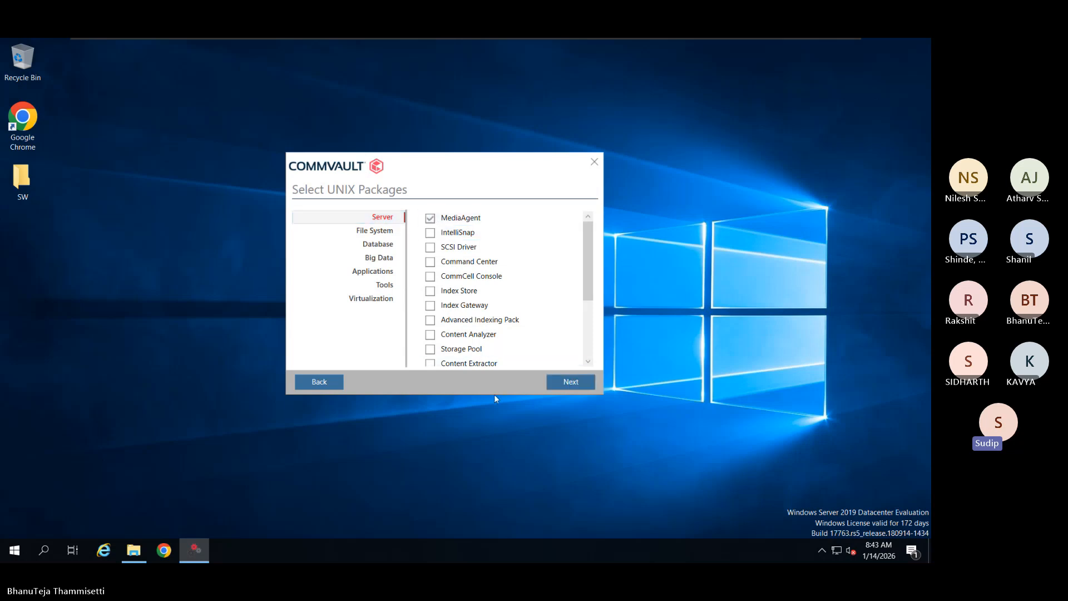
pyautogui.click(396, 231)
pyautogui.click(431, 232)
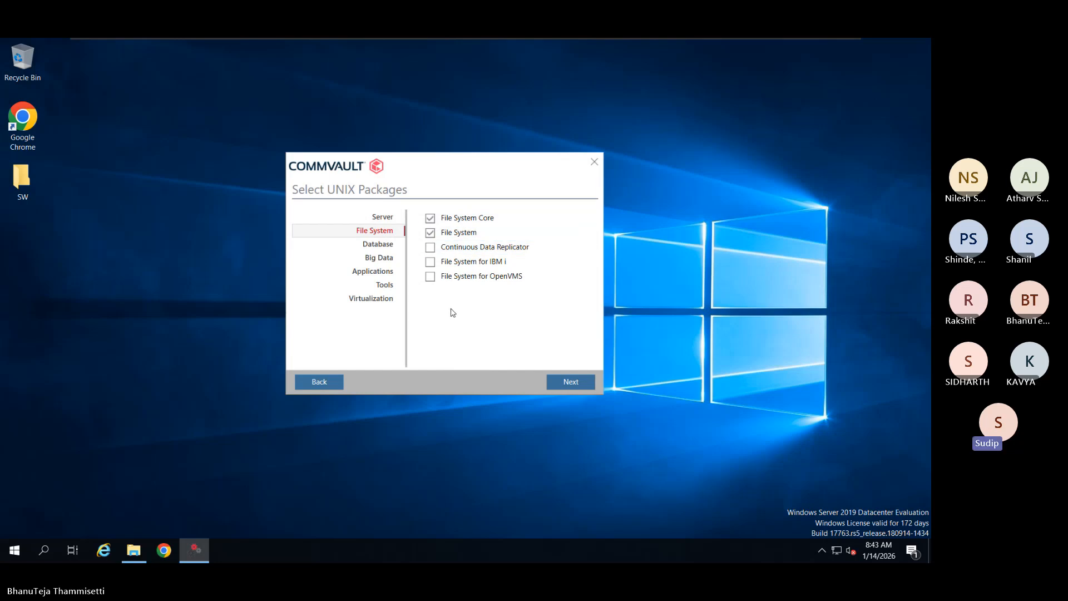
pyautogui.click(559, 380)
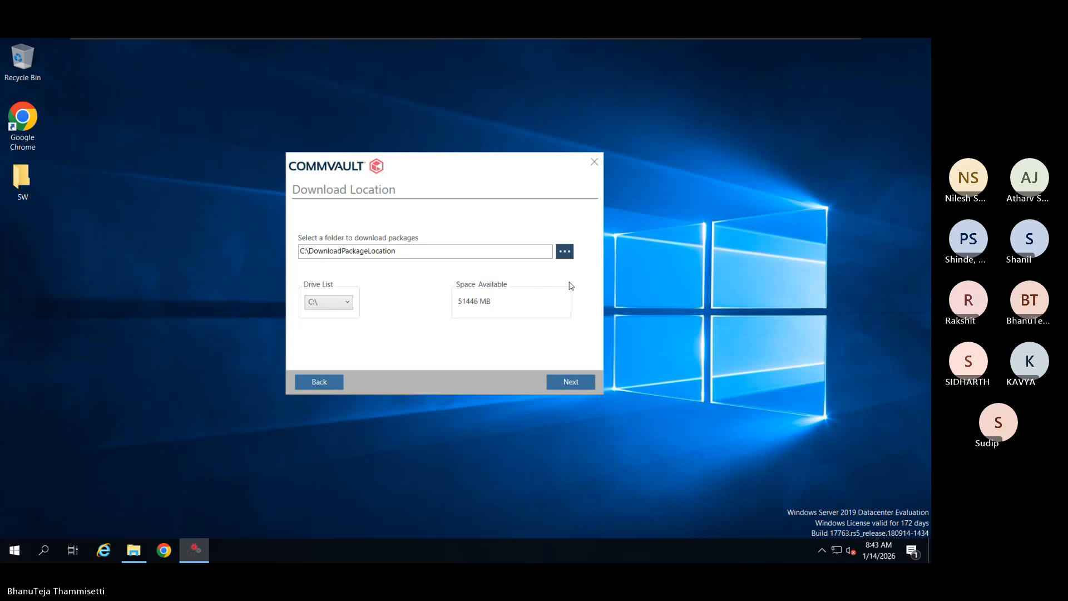
# - Accept C:\DownloadPackageLocation as the download folder and enable creating a TAR file for Unix packages at the default location
pyautogui.click(564, 384)
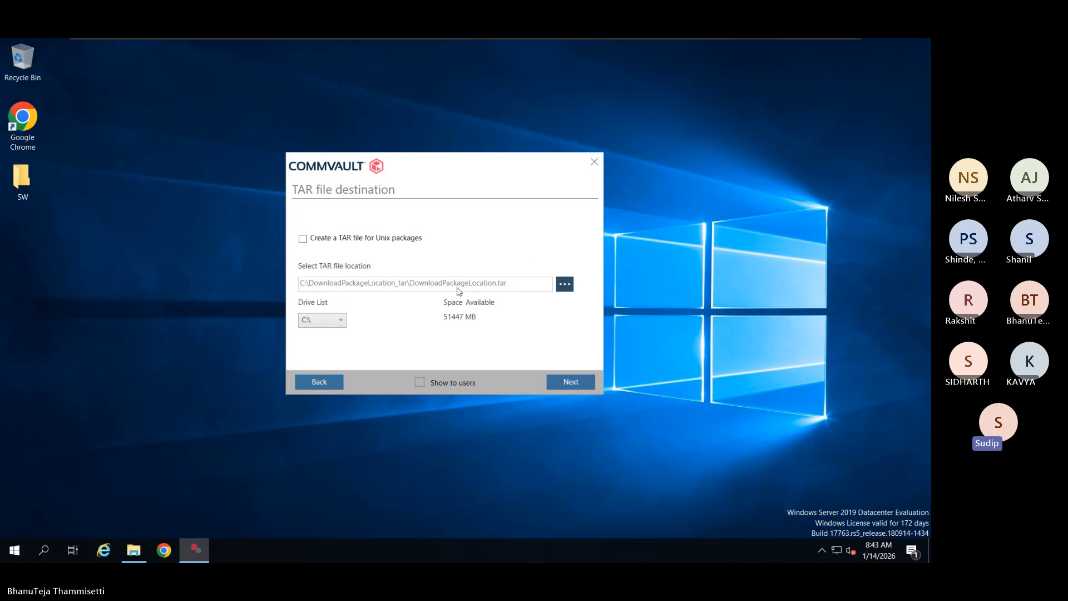
pyautogui.click(343, 319)
pyautogui.click(343, 321)
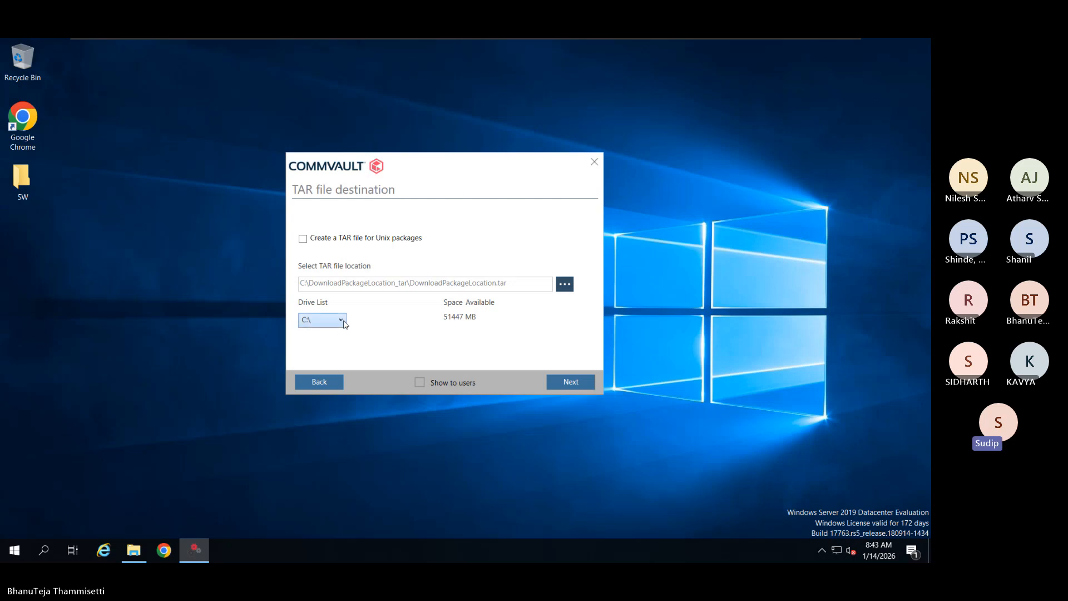
pyautogui.click(303, 239)
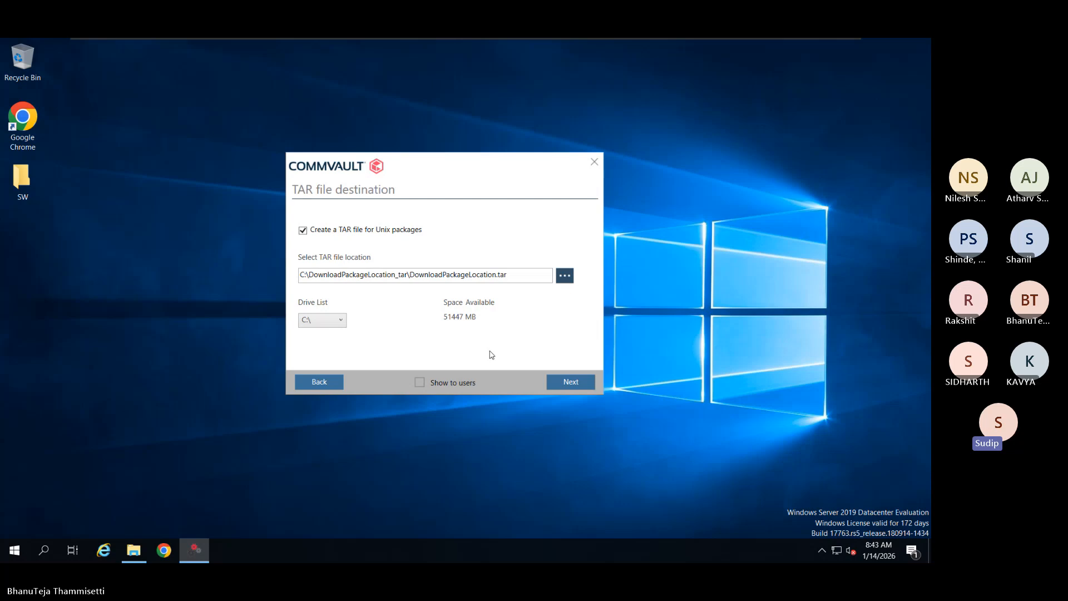
pyautogui.click(552, 380)
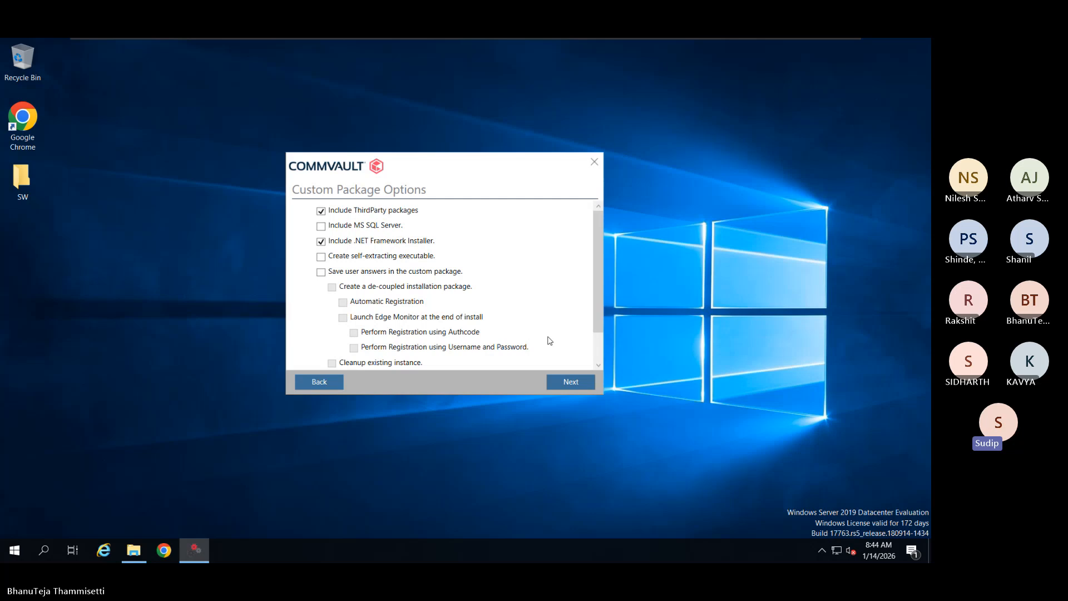
# - Review the custom package options, keep ThirdParty packages and the .NET Framework Installer included, and start creating the package
pyautogui.scroll(-2, 550, 340)
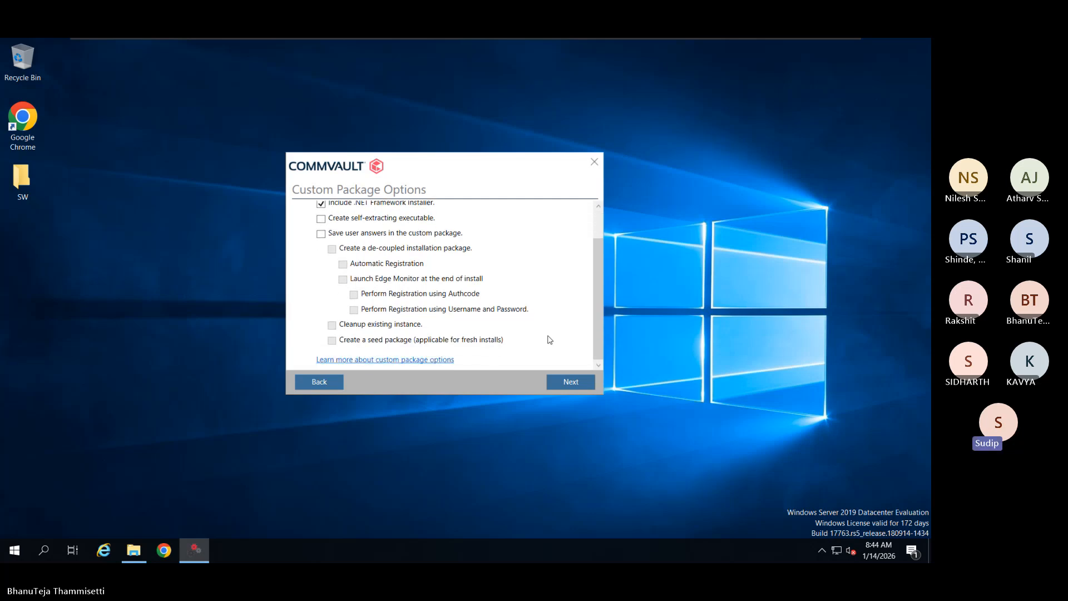
pyautogui.scroll(1, 549, 339)
pyautogui.scroll(1, 549, 340)
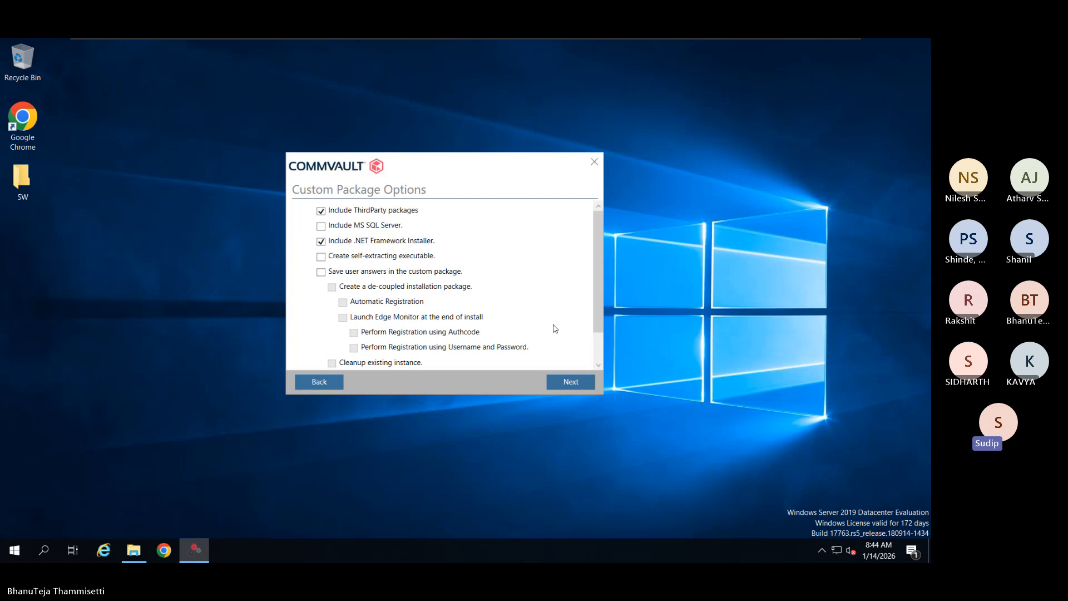
pyautogui.scroll(-1, 525, 326)
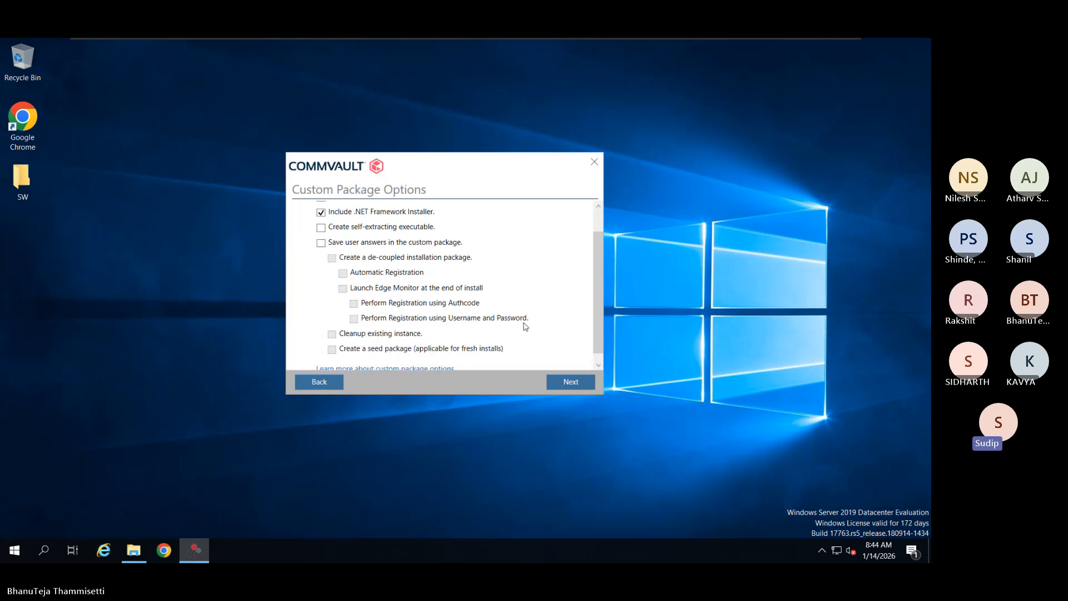
pyautogui.scroll(-1, 525, 326)
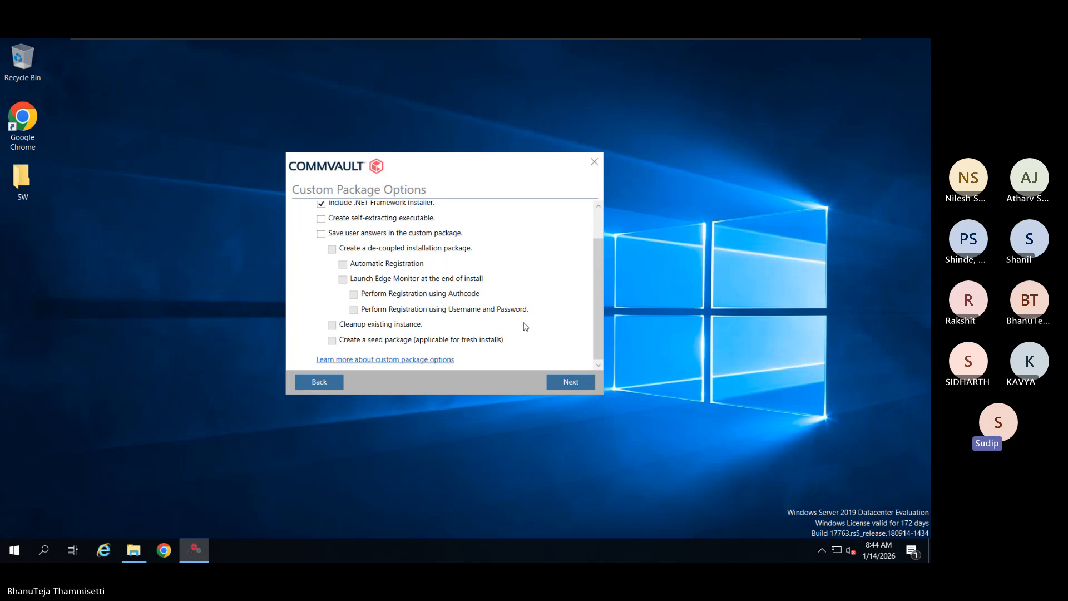
pyautogui.click(556, 382)
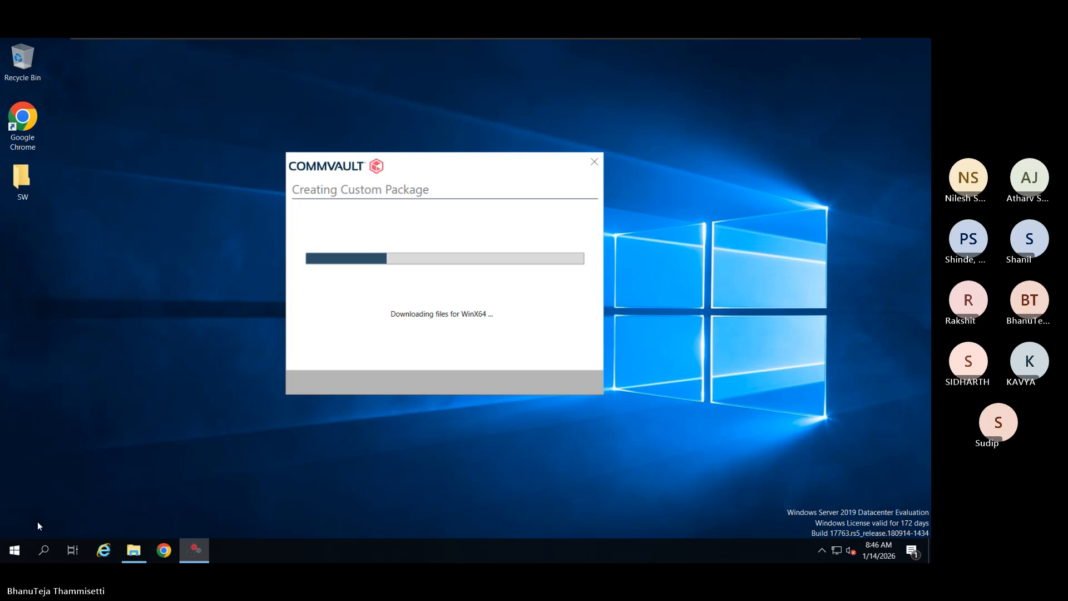
pyautogui.click(17, 552)
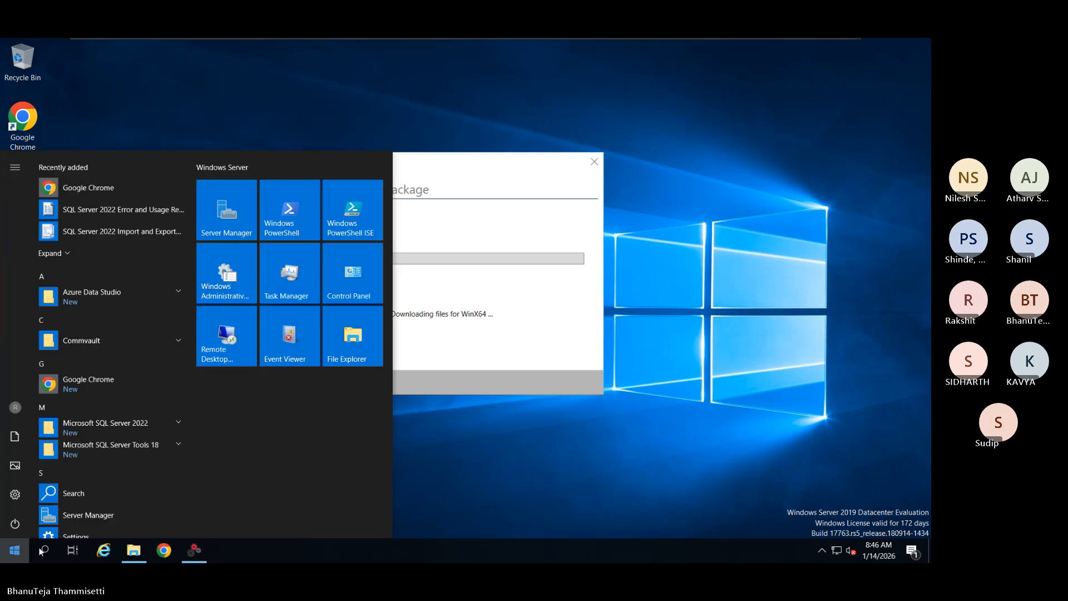
pyautogui.click(133, 342)
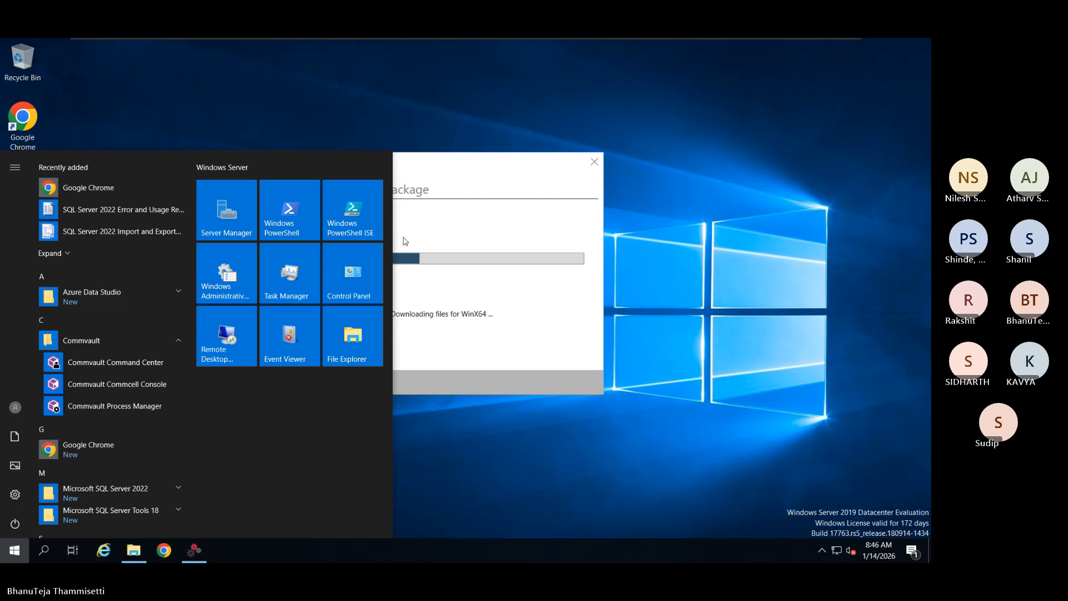
pyautogui.click(421, 212)
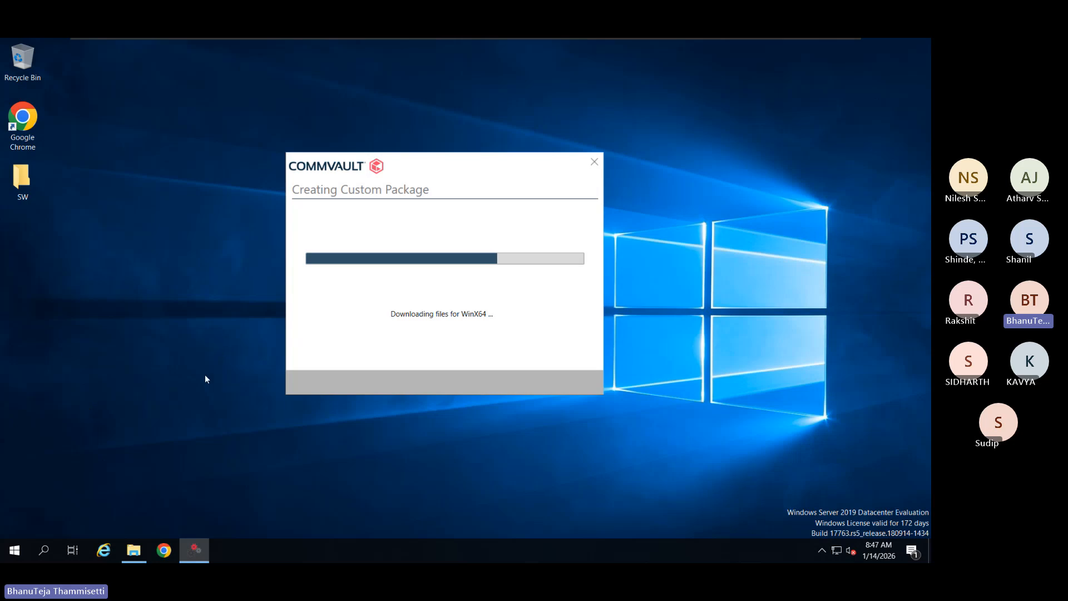
# - Open Commvault Process Manager and answer the system time change prompt with "system time is correct"
pyautogui.click(11, 550)
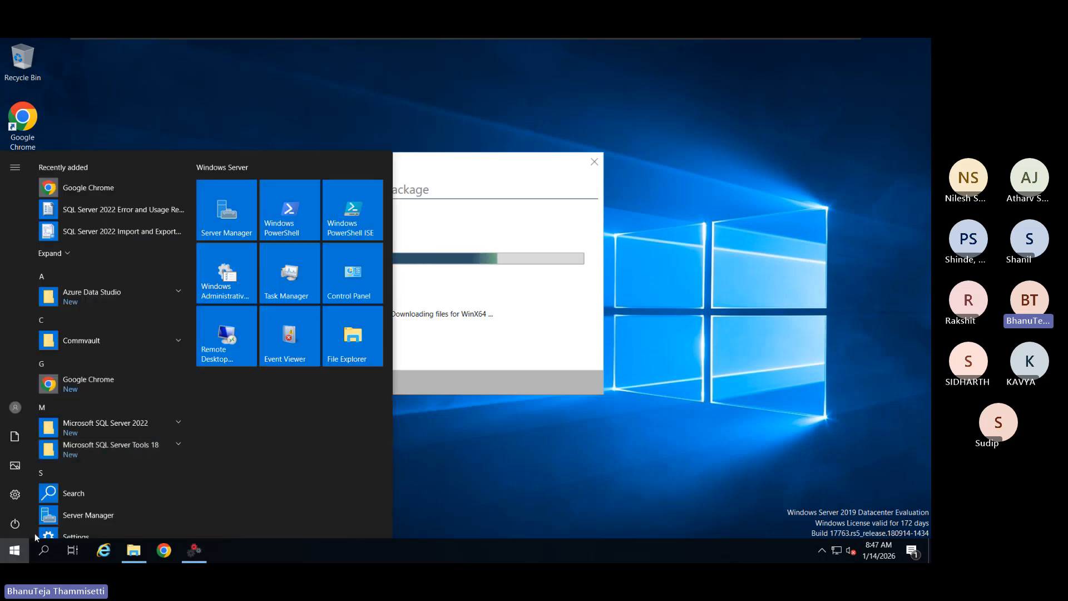
pyautogui.click(149, 339)
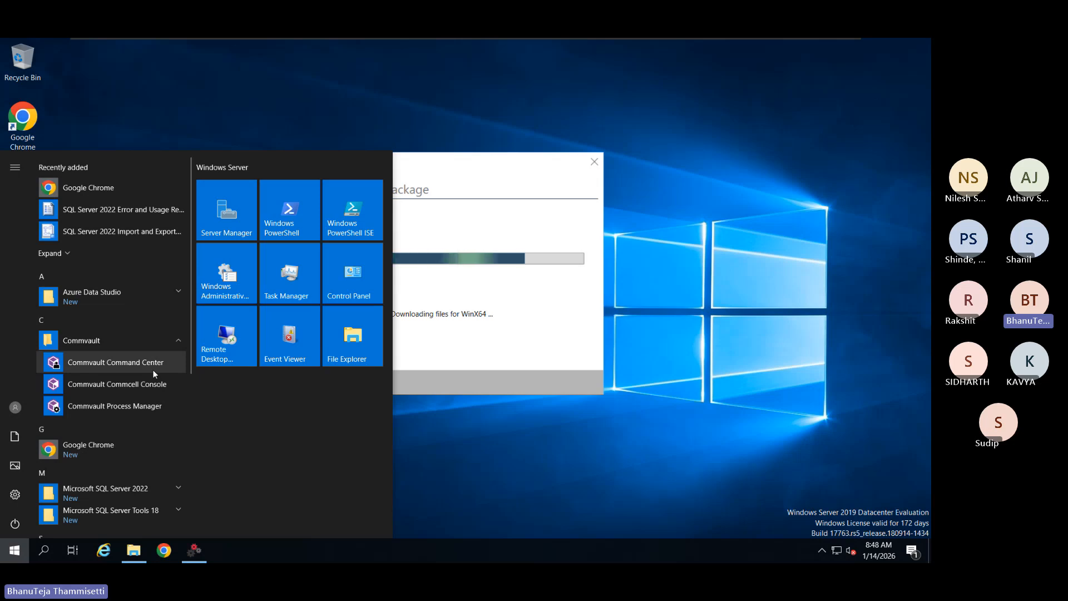
pyautogui.click(136, 406)
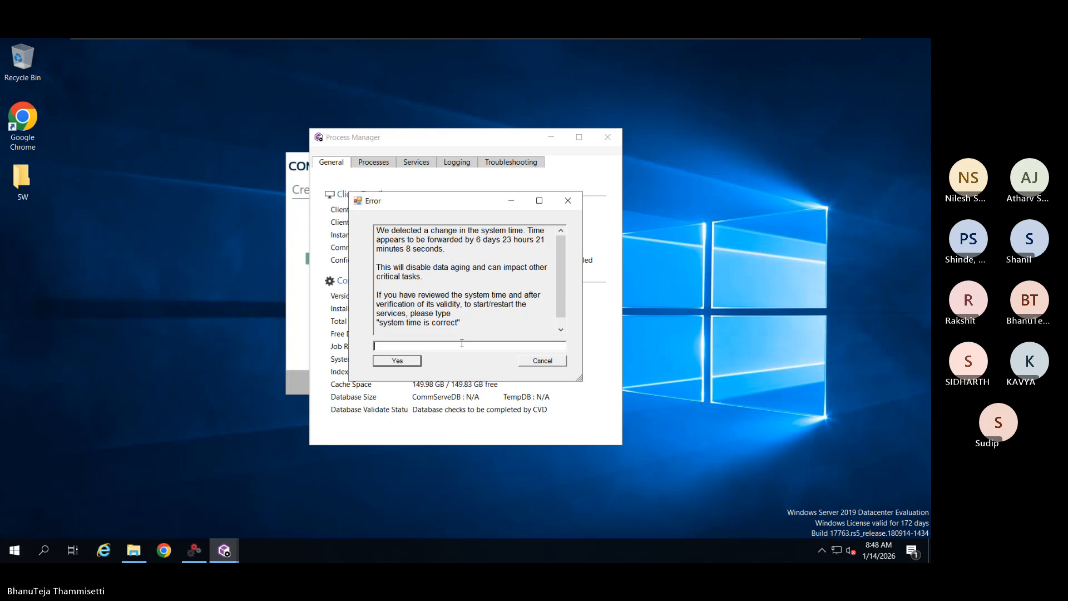
pyautogui.click(461, 343)
pyautogui.write('system time is correct')
pyautogui.press('Return')
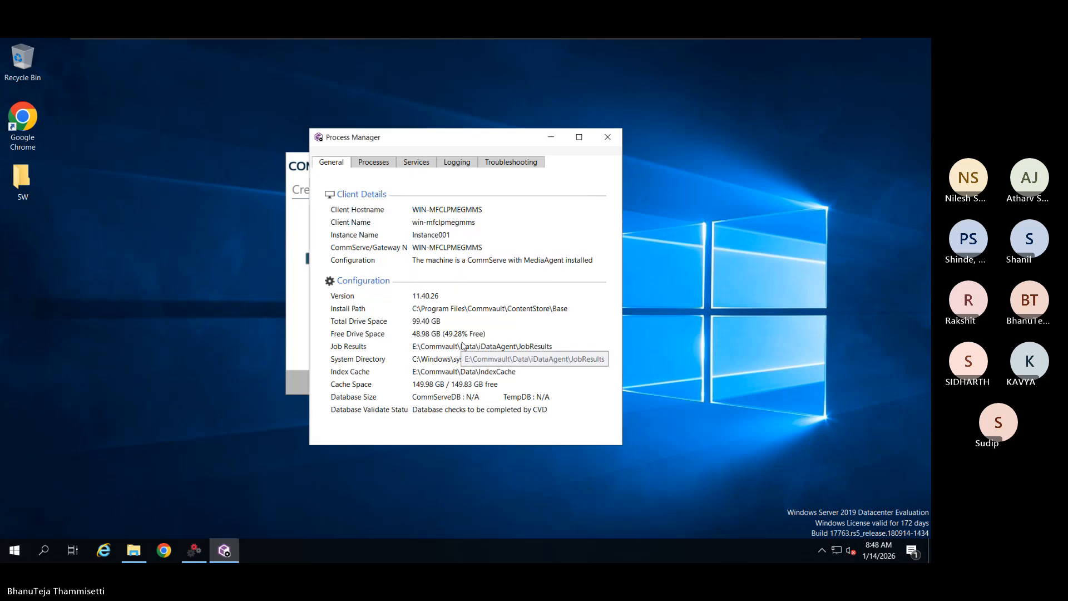
# - Review the Commvault services in Process Manager and try to start the Workflow service group
pyautogui.click(423, 166)
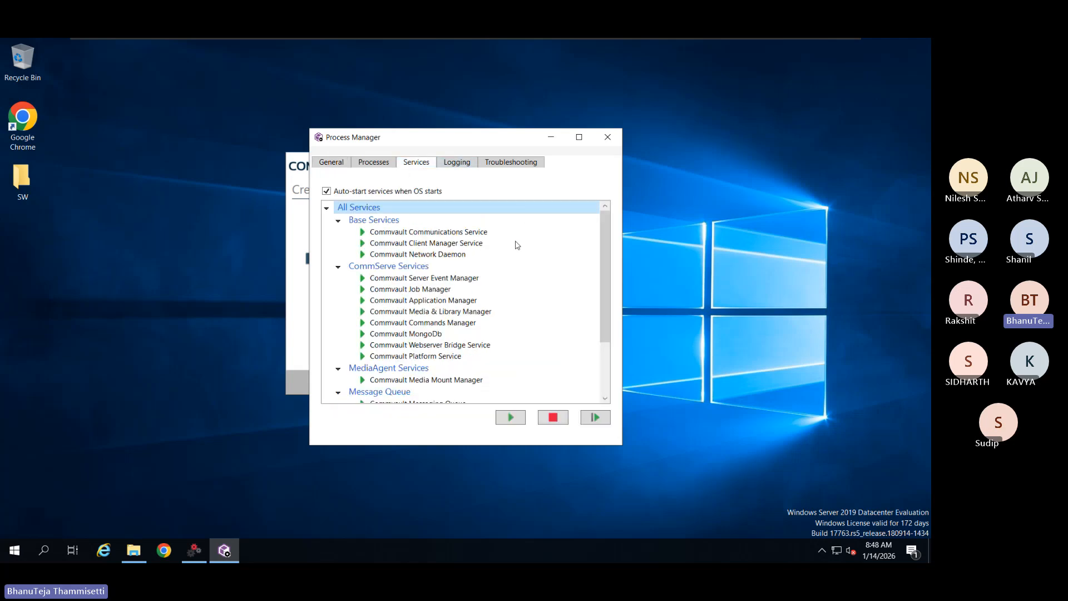
pyautogui.scroll(-3, 511, 300)
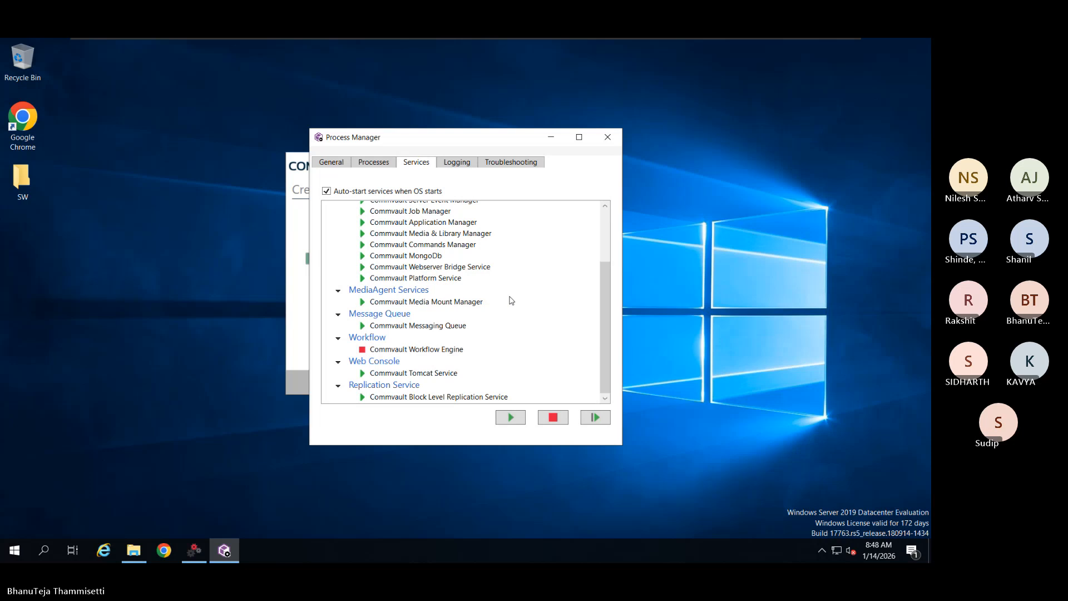
pyautogui.click(384, 338)
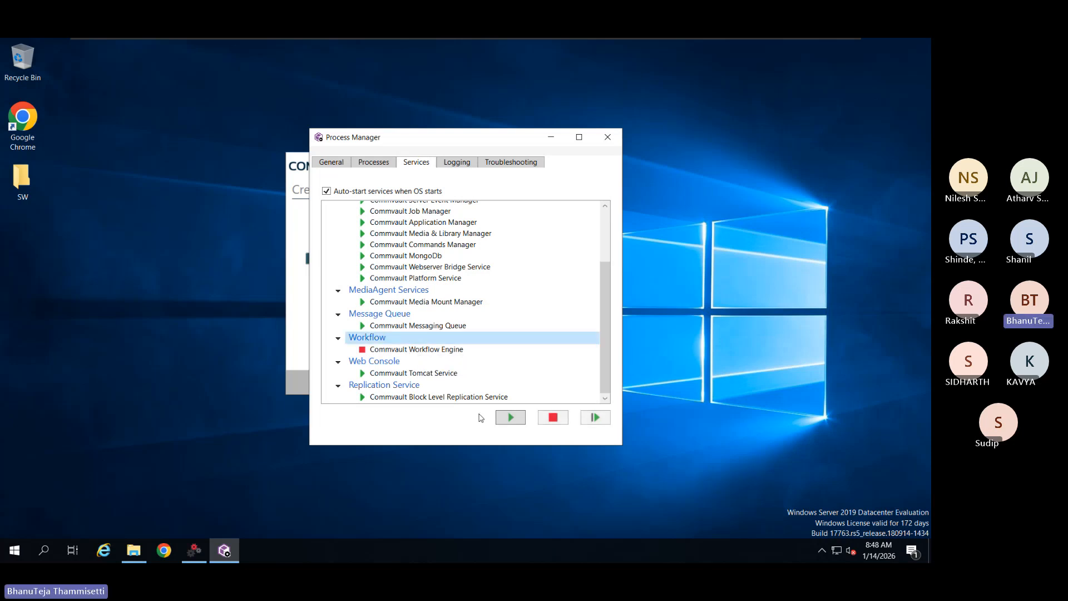
pyautogui.click(504, 421)
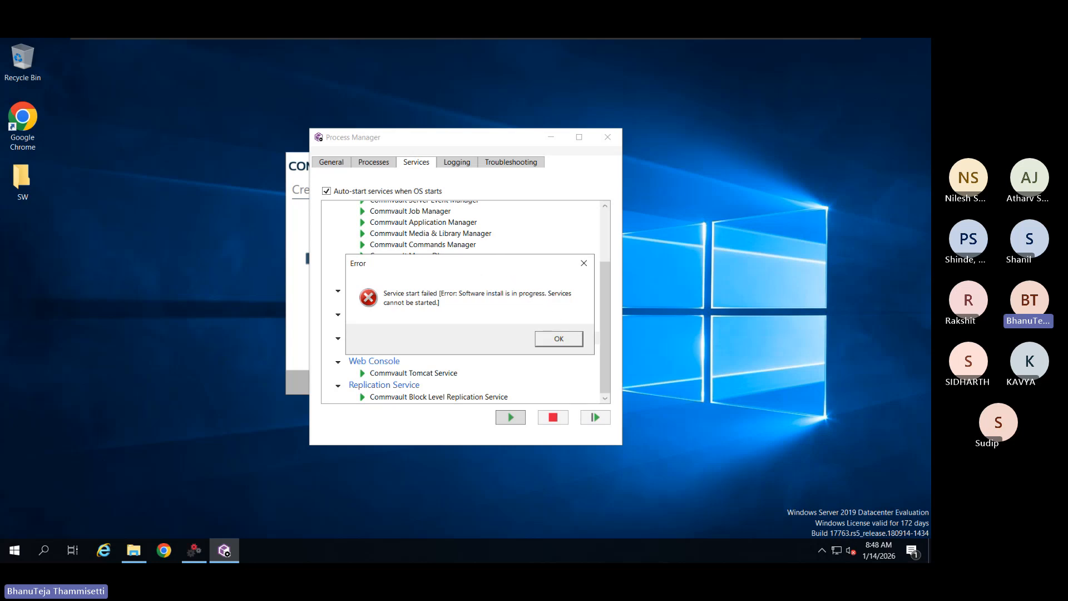
pyautogui.moveTo(470, 271); pyautogui.dragTo(259, 229)
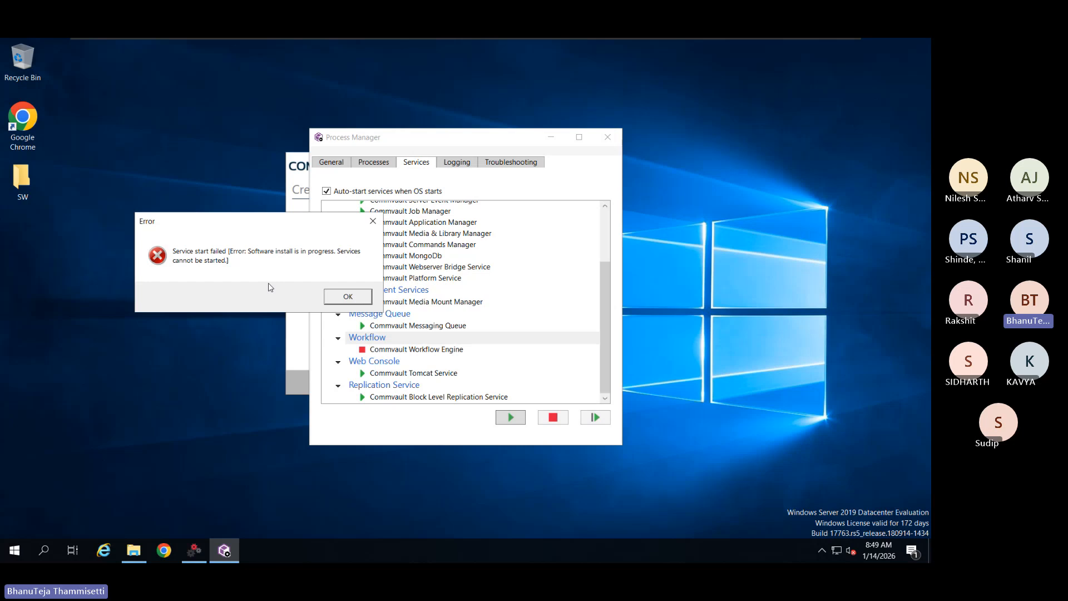
pyautogui.moveTo(267, 229); pyautogui.dragTo(222, 229)
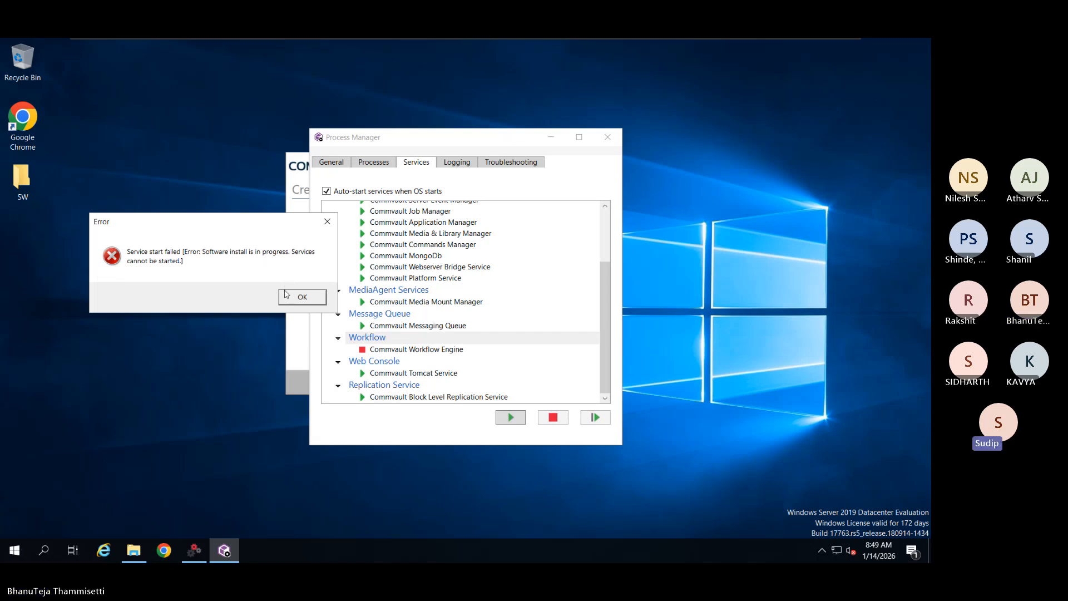
pyautogui.click(303, 299)
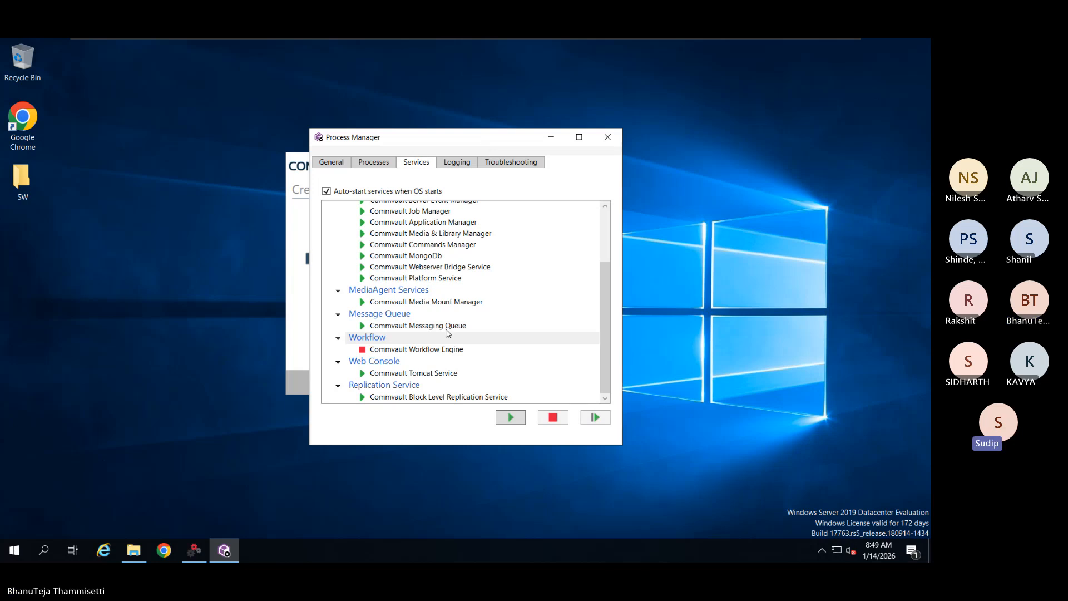
# - Review the client details and configuration information of this CommServe in Process Manager
pyautogui.scroll(5, 449, 334)
pyautogui.click(333, 162)
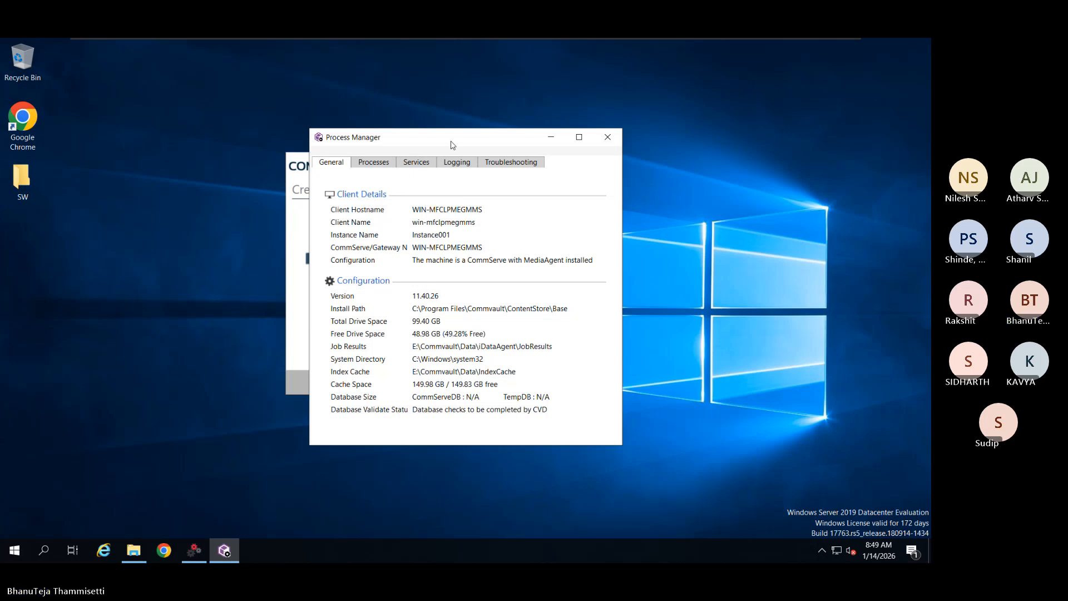
pyautogui.moveTo(452, 145); pyautogui.dragTo(411, 133)
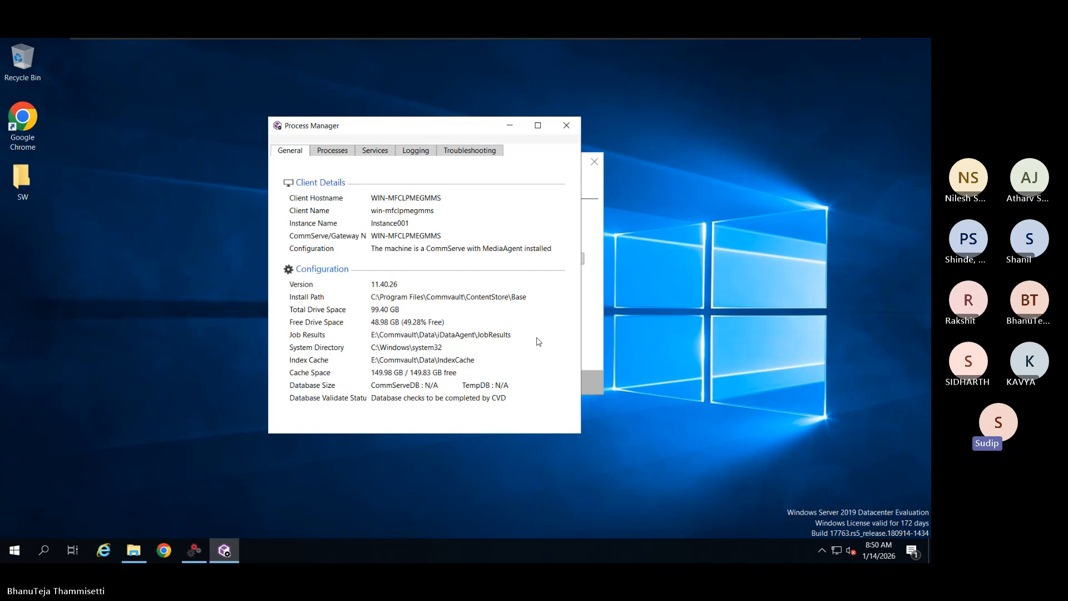
# - Show the running Commvault processes and enlarge the Process Manager window to fit more of the list
pyautogui.click(346, 154)
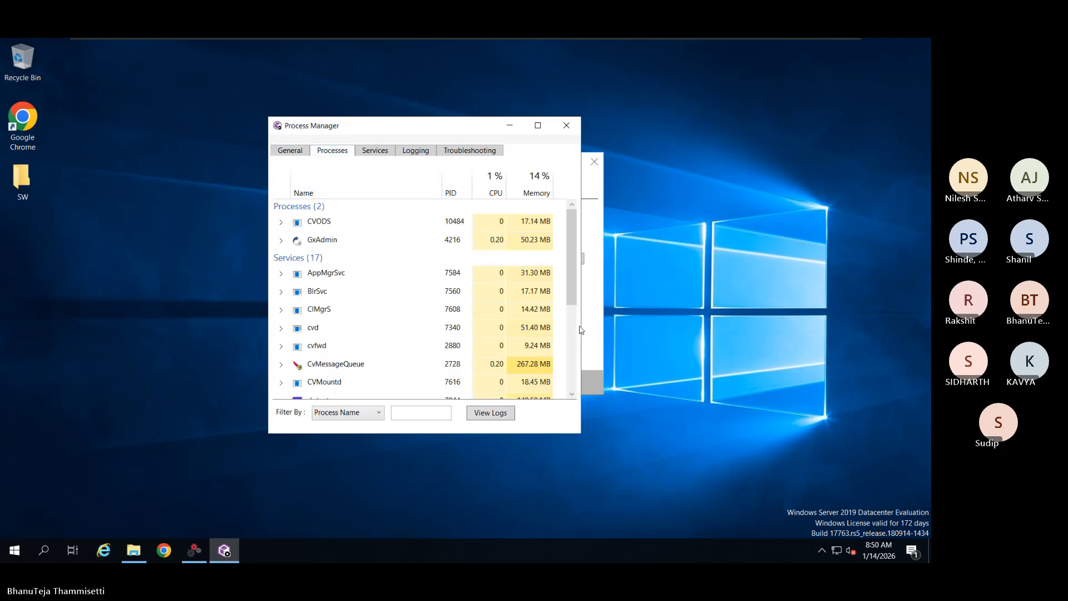
pyautogui.moveTo(581, 329); pyautogui.dragTo(749, 317)
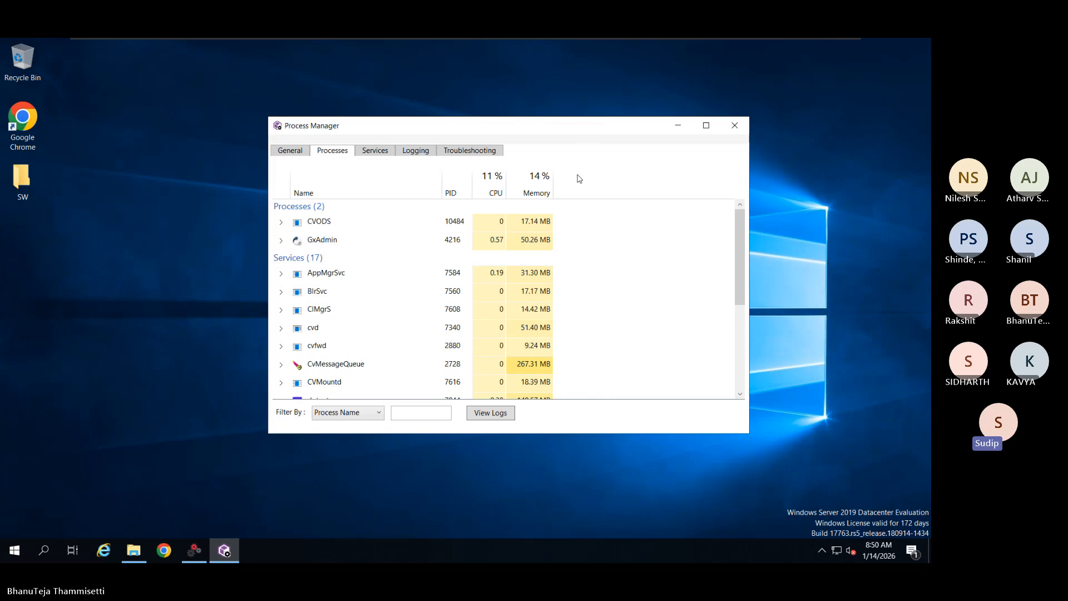
pyautogui.moveTo(571, 133); pyautogui.dragTo(428, 103)
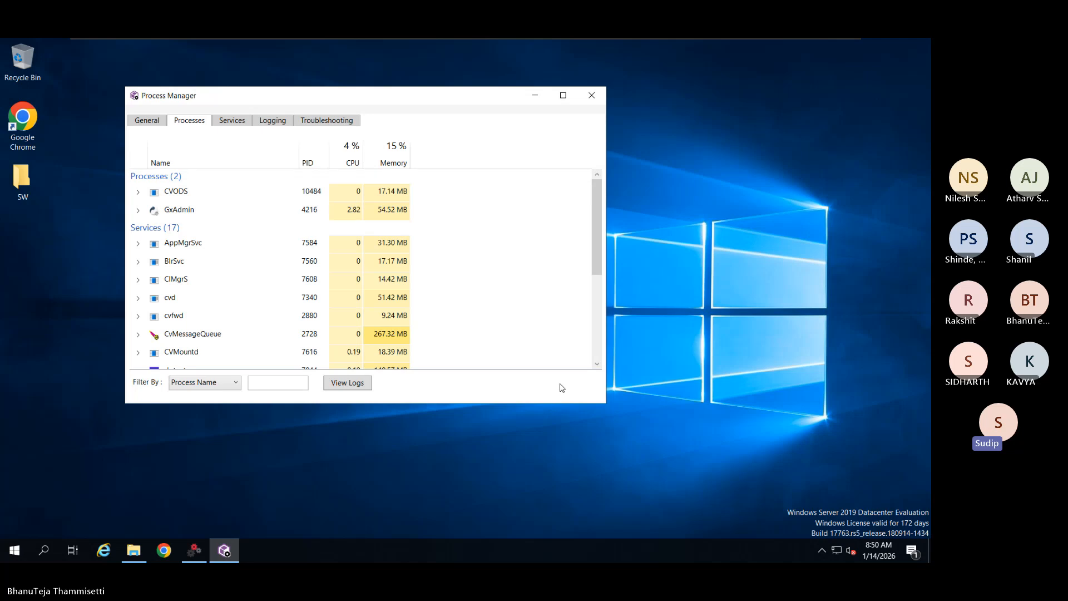
pyautogui.moveTo(561, 403); pyautogui.dragTo(574, 472)
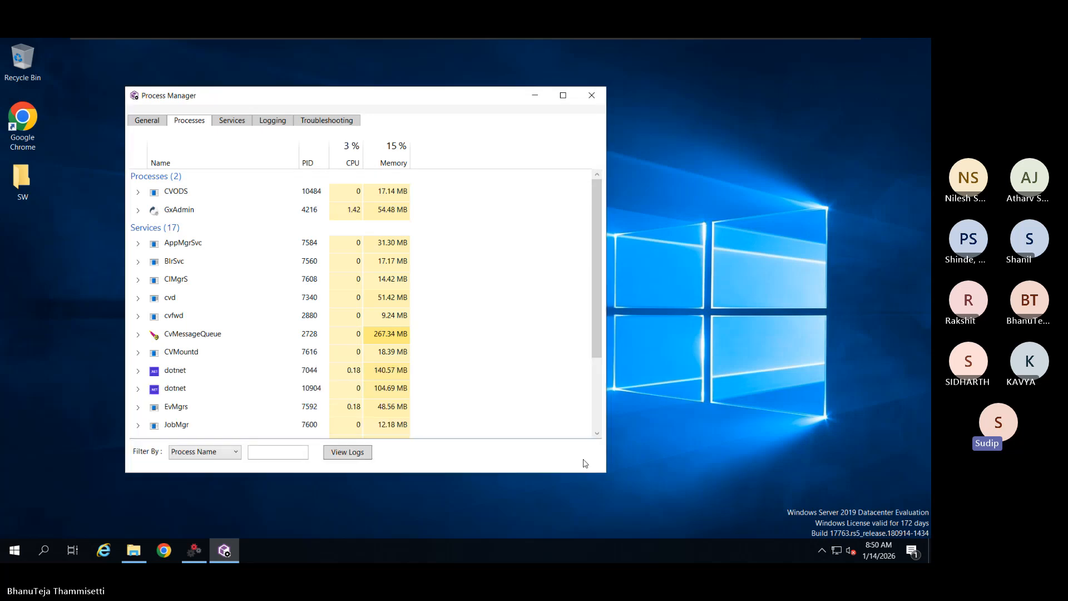
pyautogui.moveTo(605, 322); pyautogui.dragTo(702, 360)
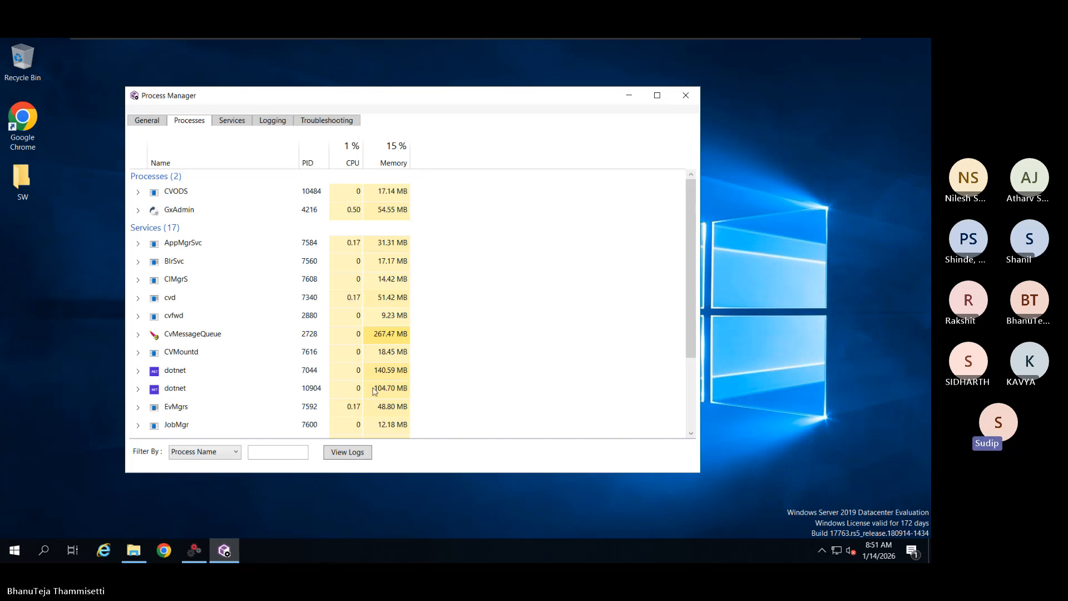
# - Maximize Process Manager and expand the CVMountd, cvd and cvfwd processes to see which Commvault service each belongs to
pyautogui.doubleClick(188, 355)
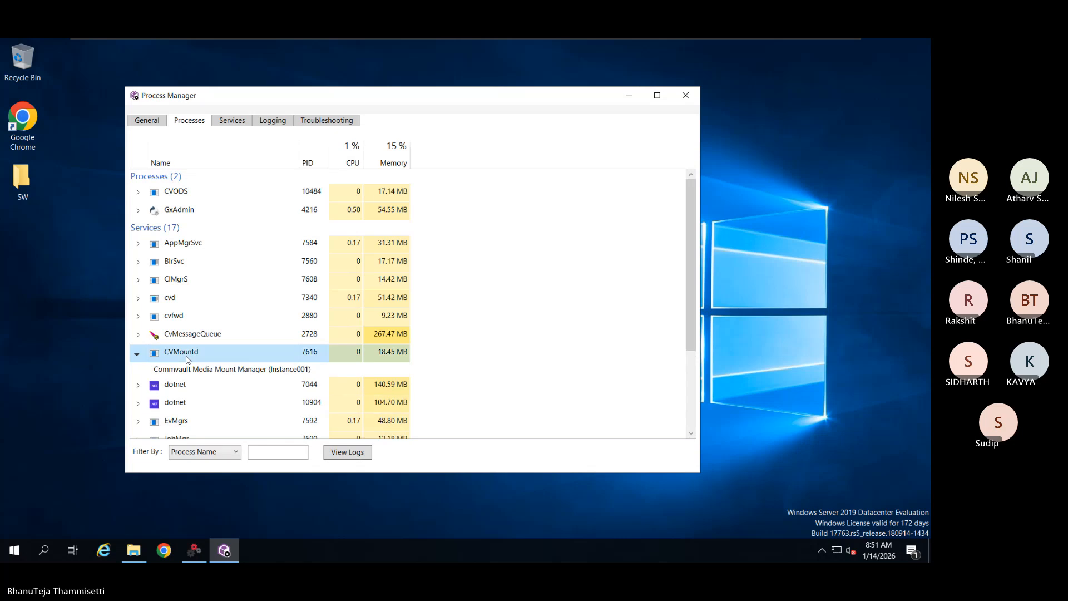
pyautogui.click(657, 95)
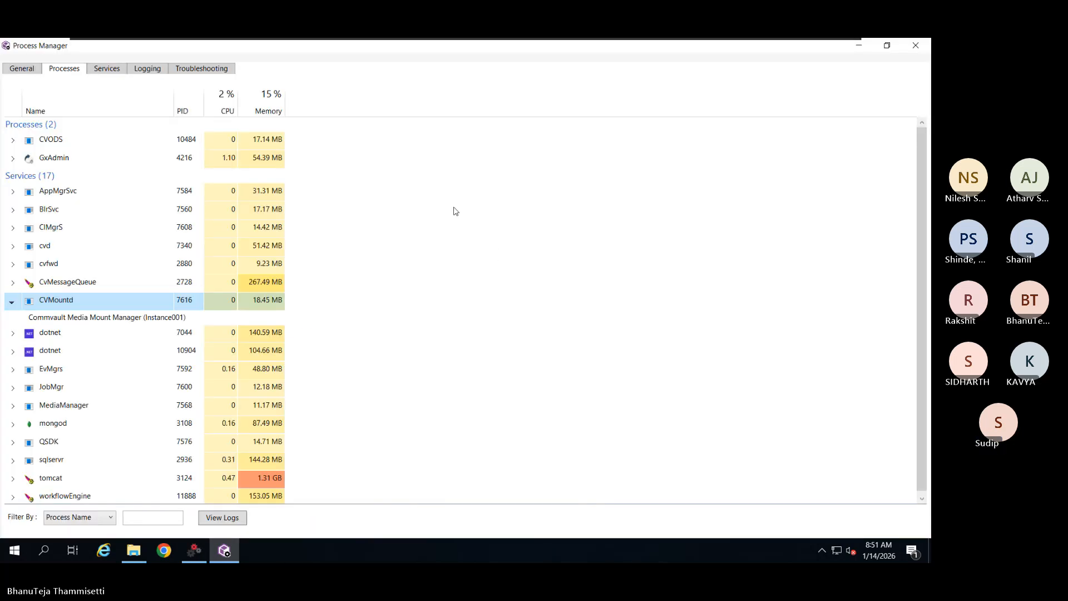
pyautogui.doubleClick(56, 248)
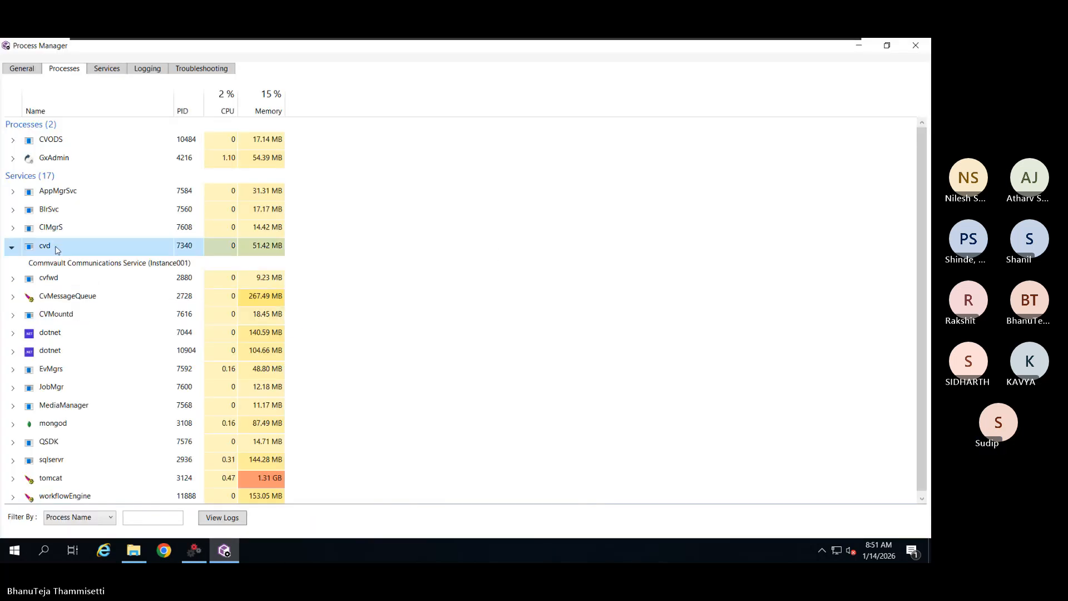
pyautogui.doubleClick(84, 279)
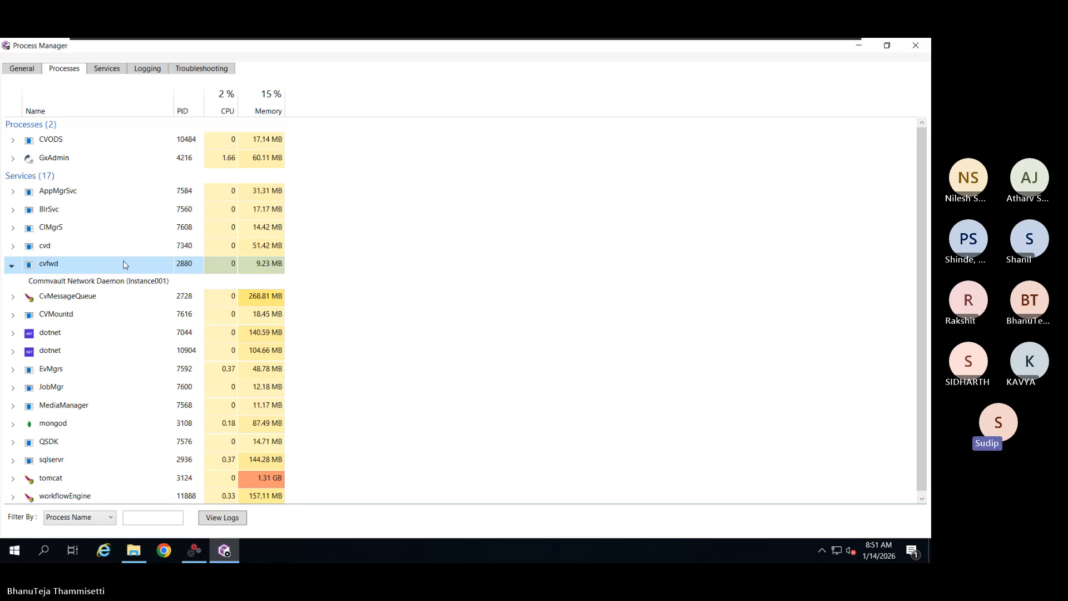
pyautogui.click(96, 314)
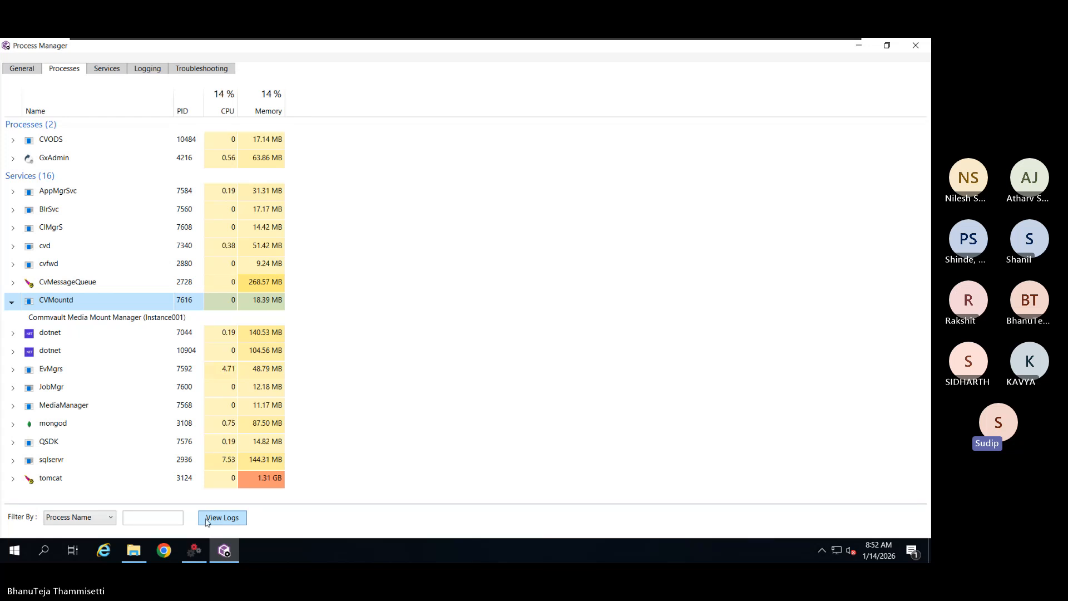
# - Open the Commvault Log Files folder from the cvd process and select the cvd log file in it
pyautogui.click(68, 248)
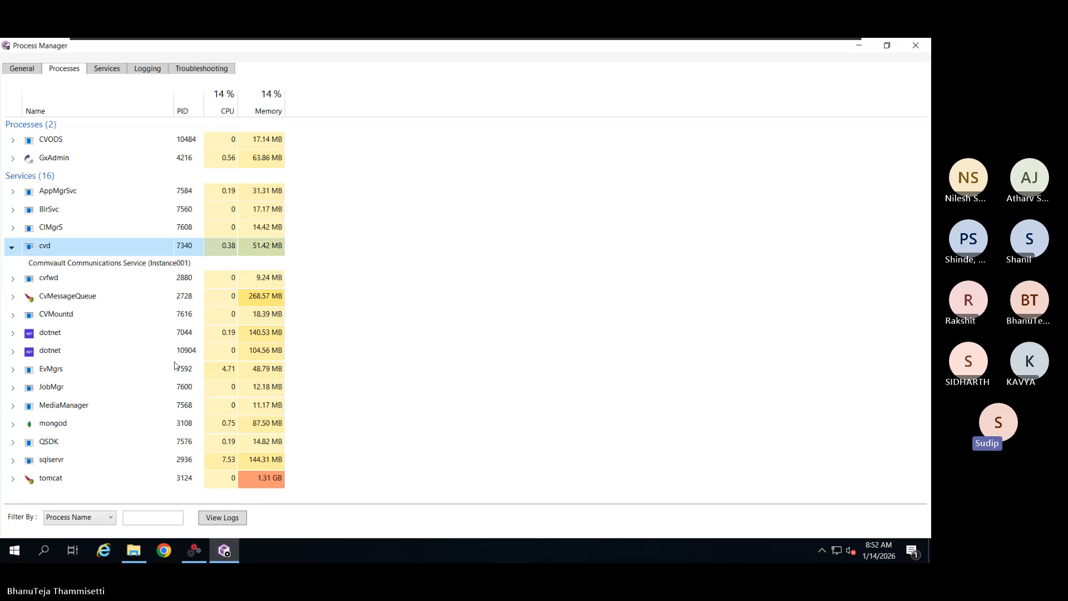
pyautogui.click(220, 516)
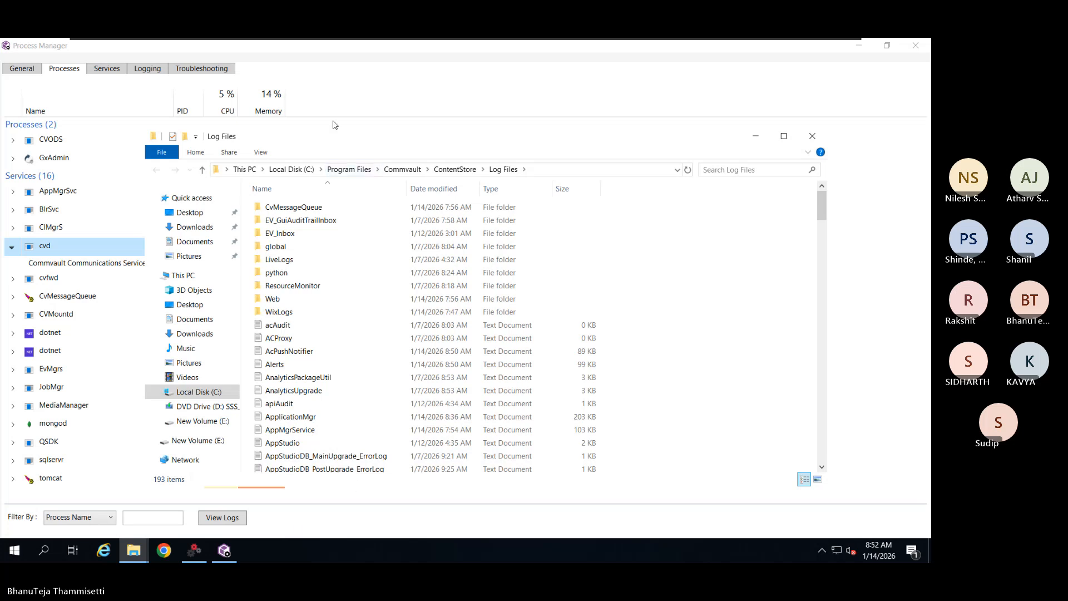
pyautogui.moveTo(357, 137); pyautogui.dragTo(351, 104)
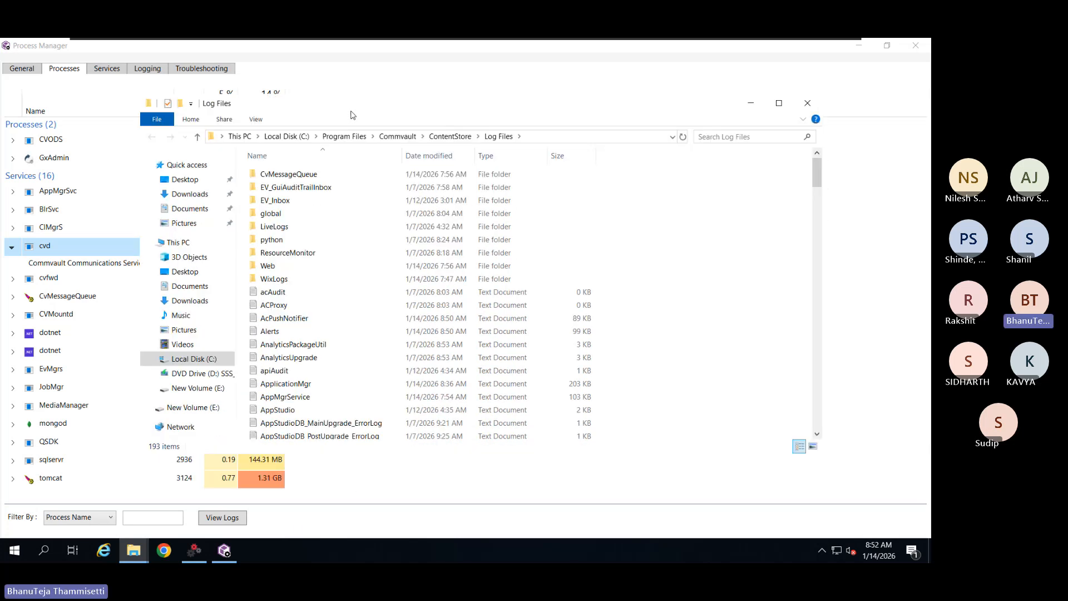
pyautogui.scroll(-4, 339, 396)
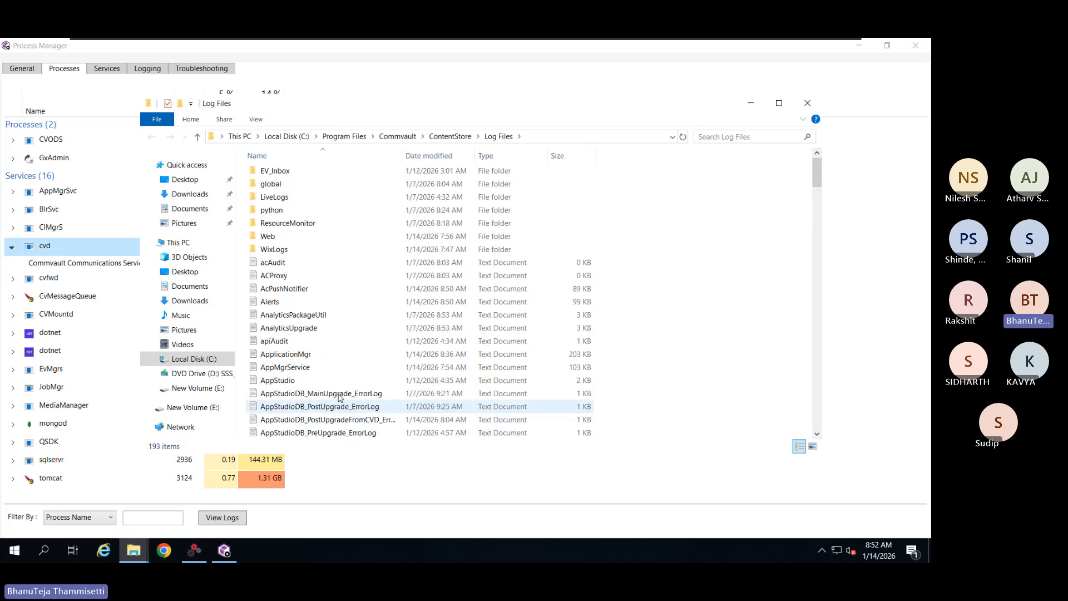
pyautogui.scroll(-3, 339, 396)
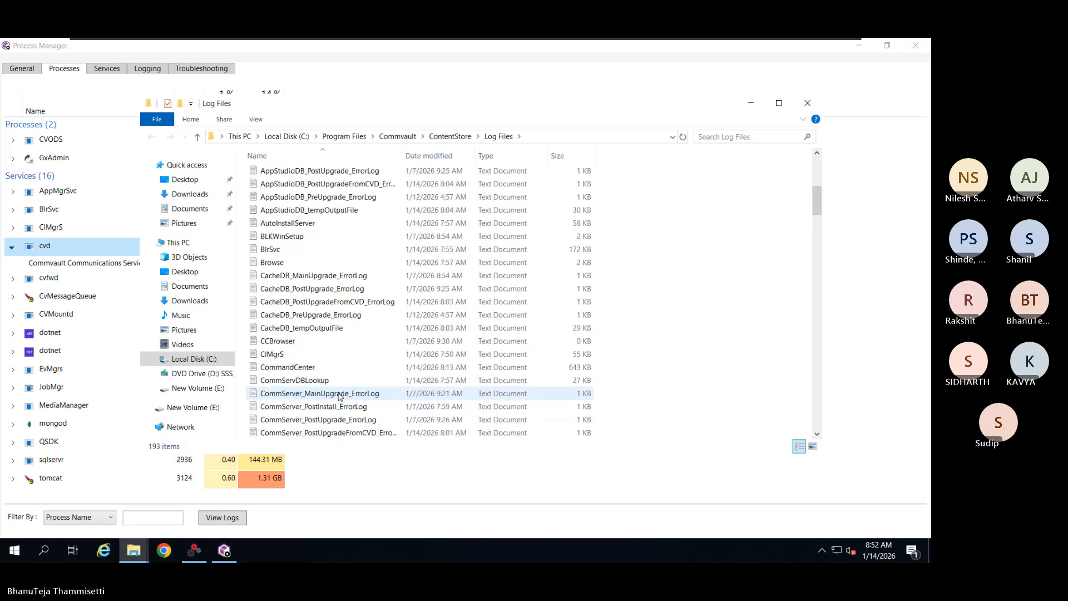
pyautogui.scroll(-3, 340, 396)
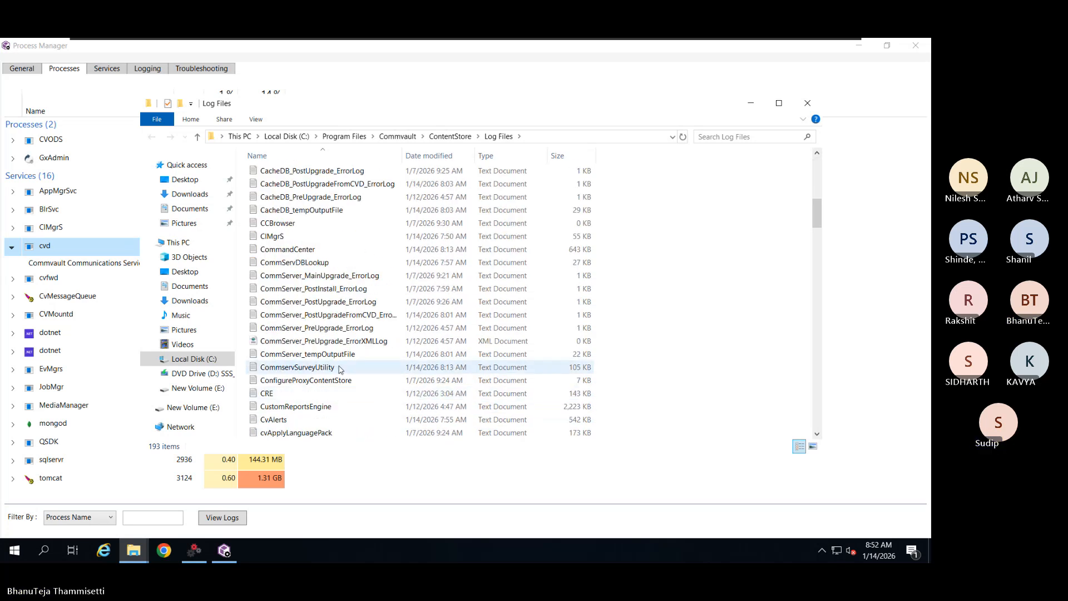
pyautogui.scroll(-1, 341, 367)
pyautogui.scroll(-3, 317, 383)
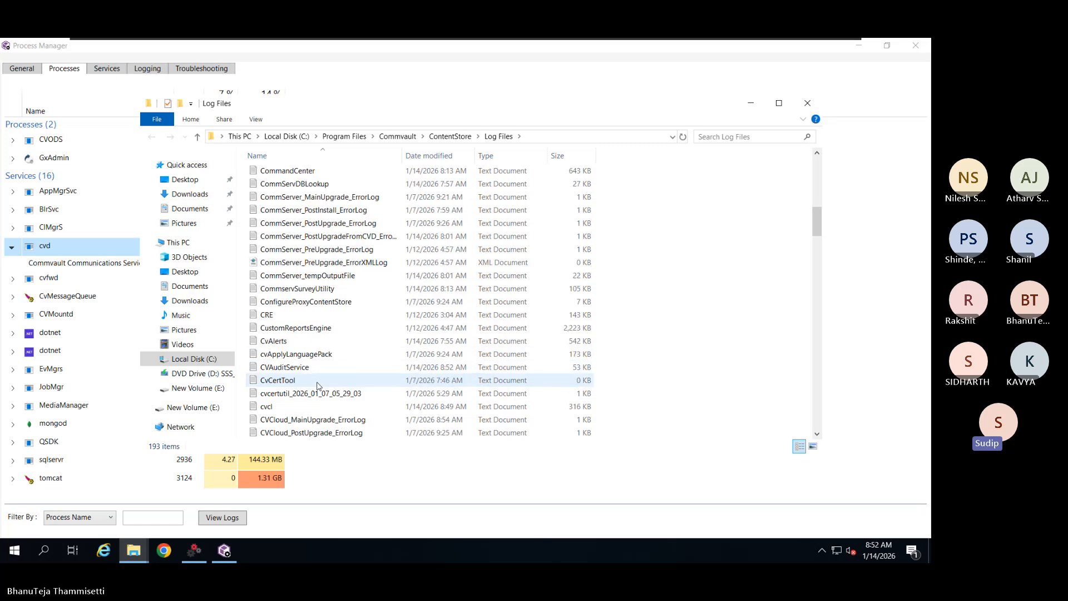
pyautogui.scroll(-1, 315, 391)
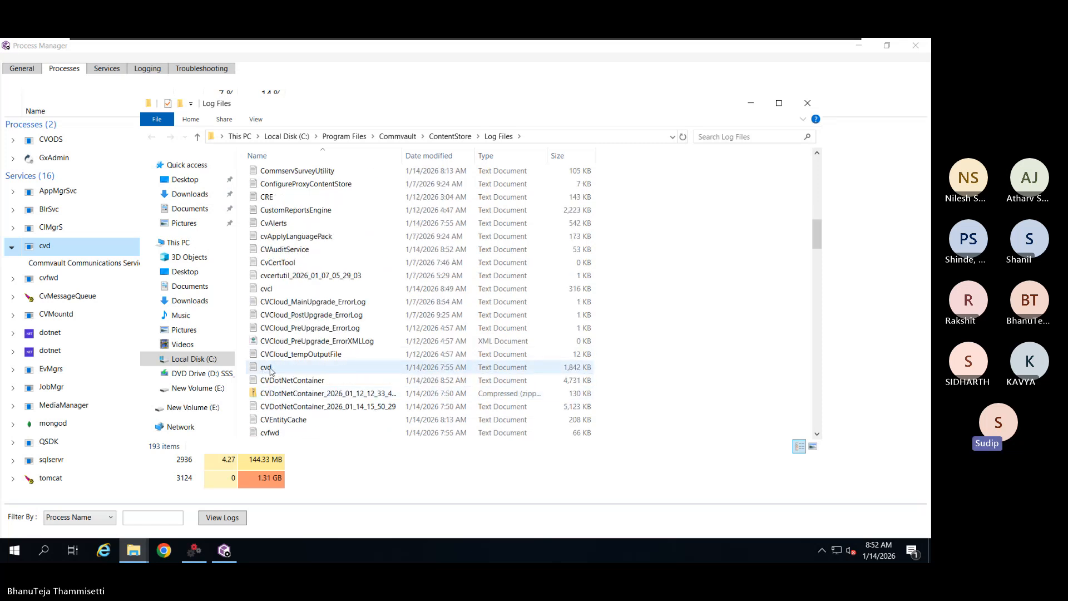
pyautogui.click(313, 369)
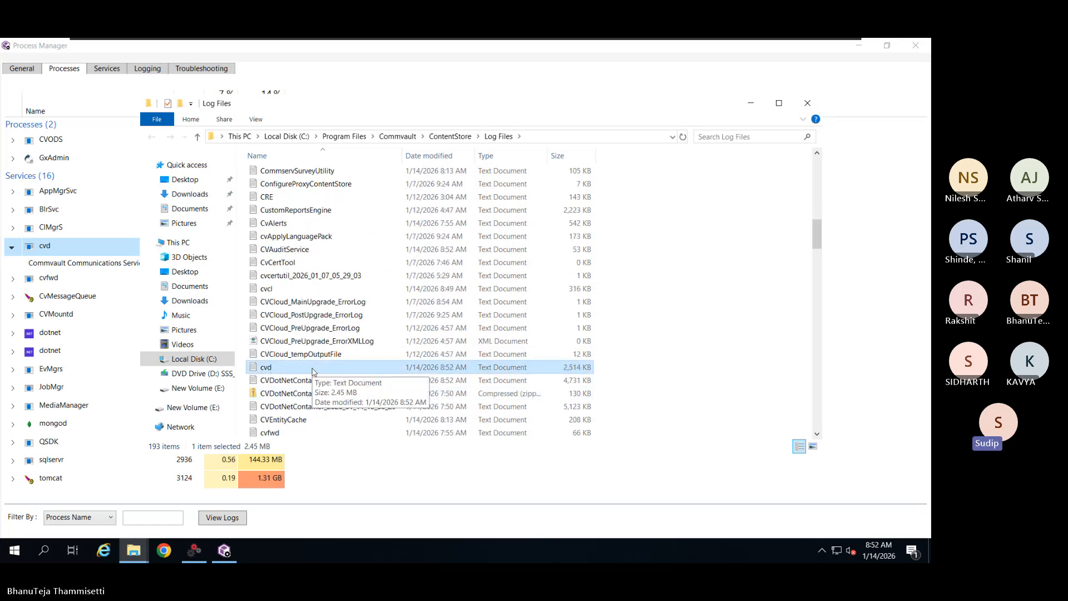
# - Open the cvd log file in a maximized Notepad window, review its startup entries, and close it and the Log Files folder
pyautogui.rightClick(313, 371)
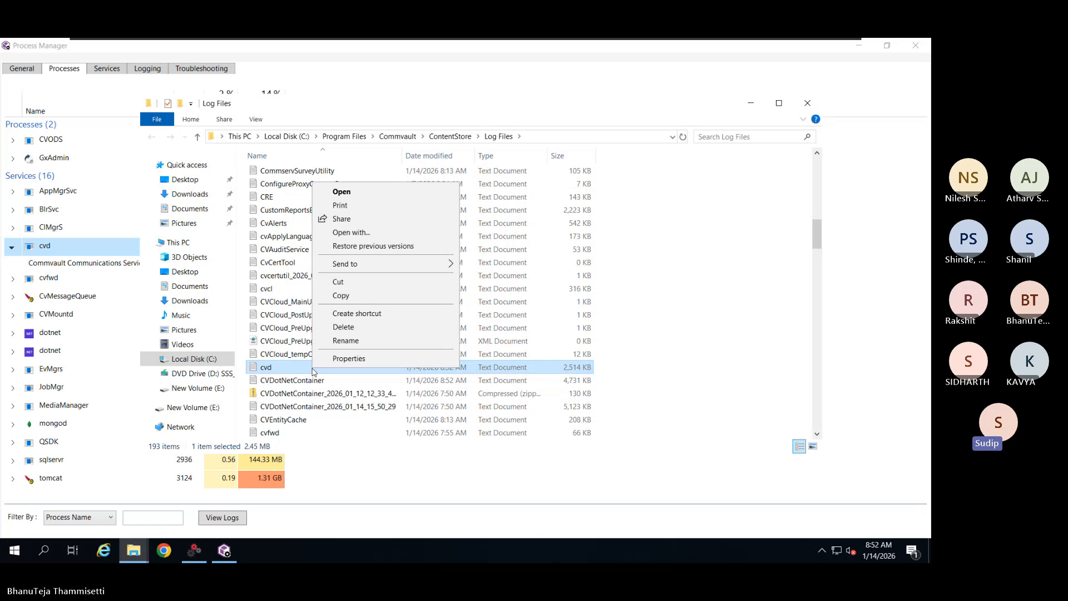
pyautogui.click(352, 199)
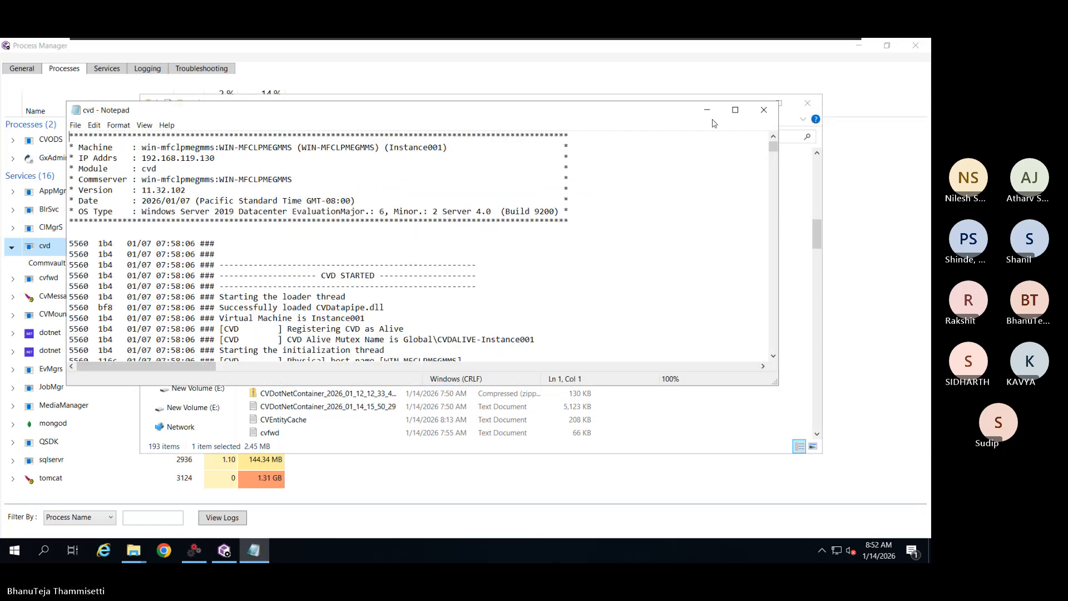
pyautogui.click(734, 110)
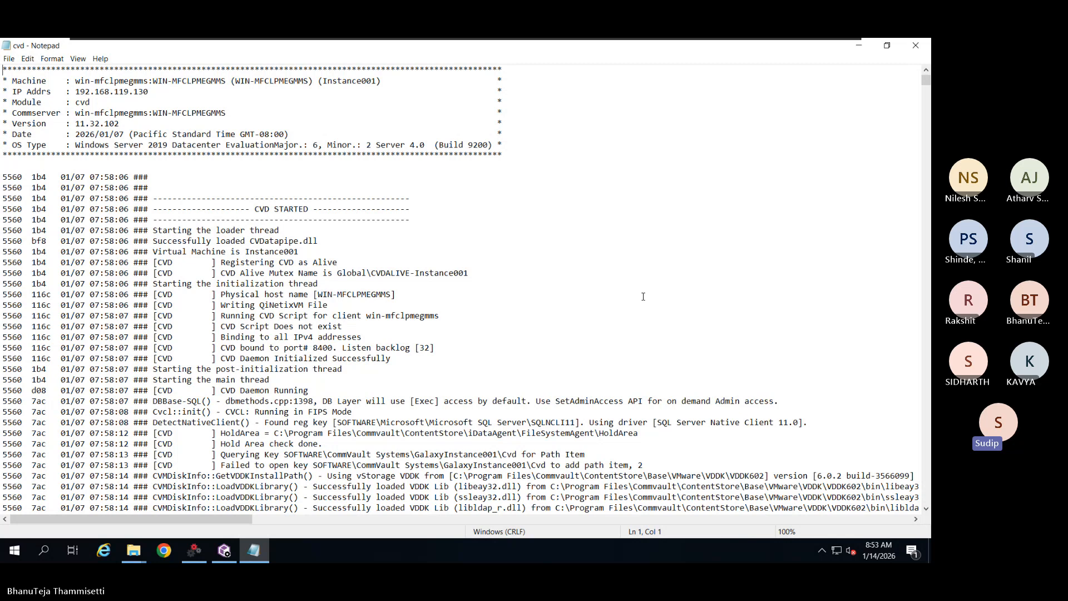
pyautogui.scroll(-1, 643, 296)
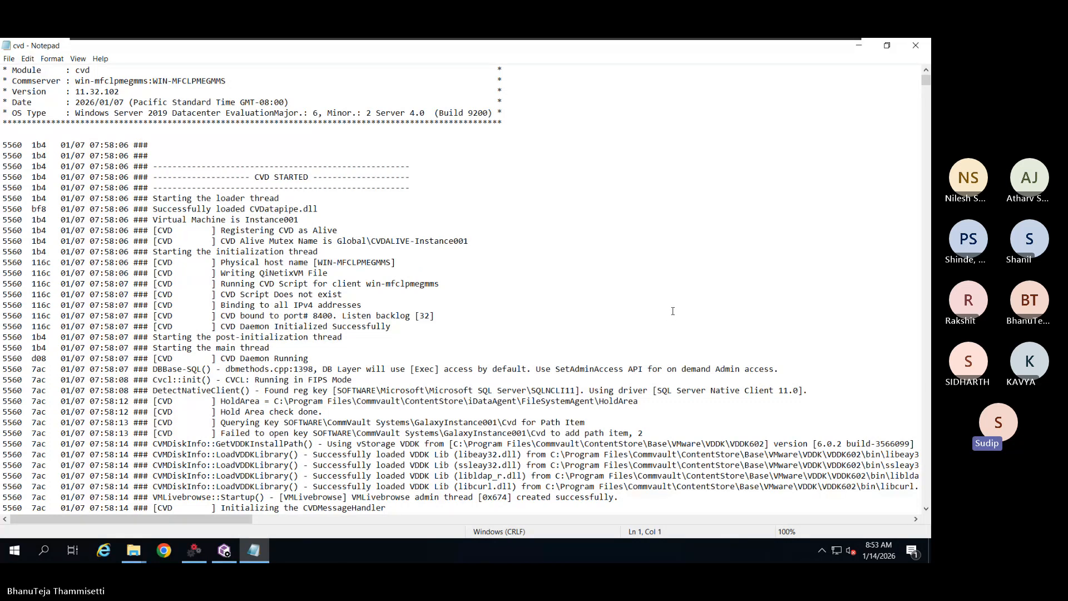
pyautogui.click(916, 46)
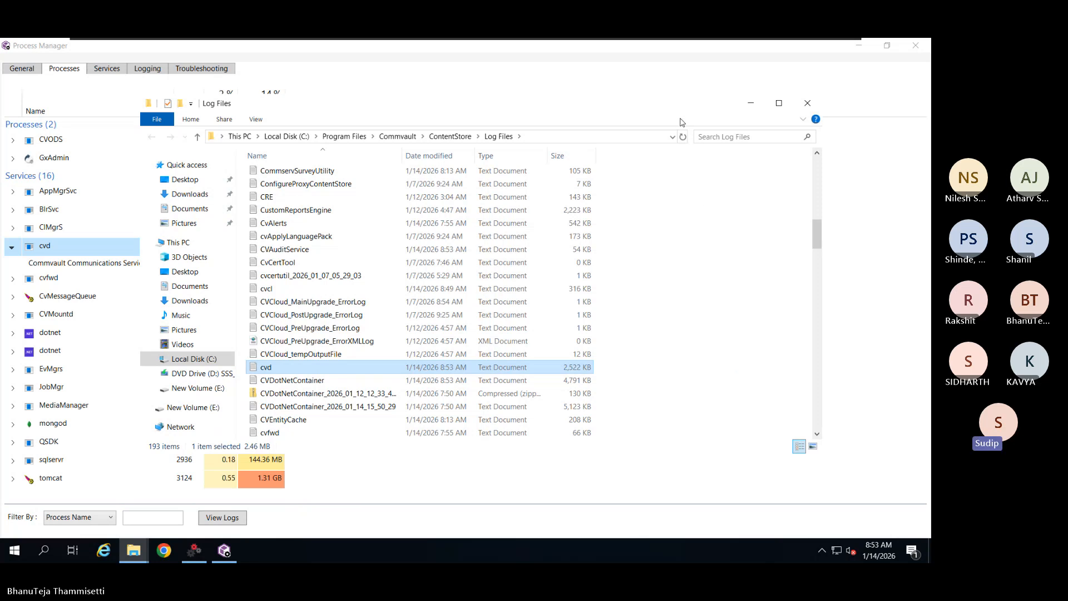
pyautogui.click(806, 104)
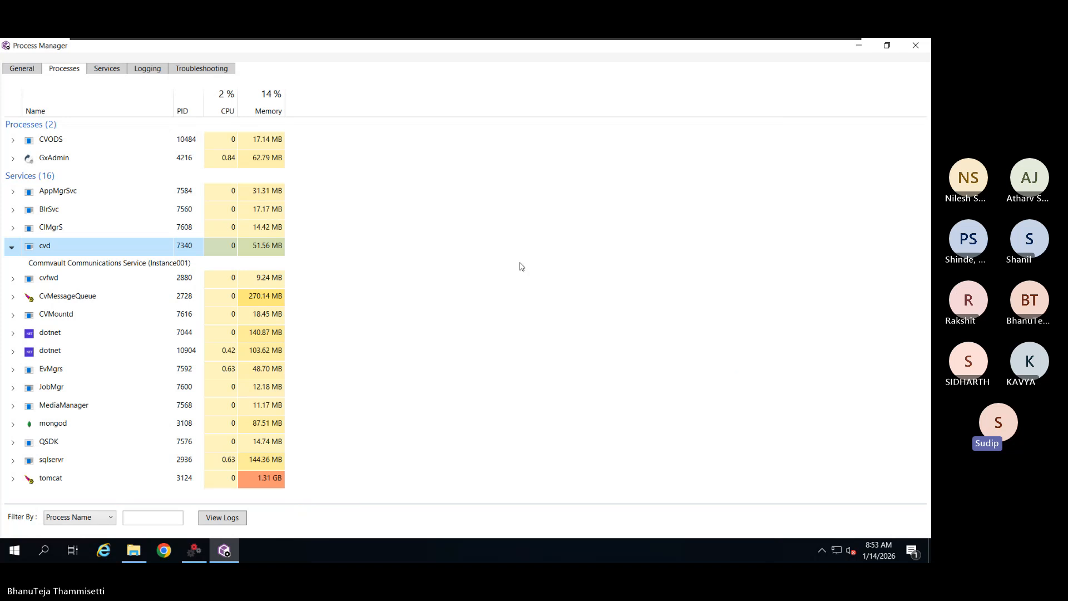
# - Show the logging settings of the Commvault modules and enter 1 as the debug level of the cvd module
pyautogui.click(146, 69)
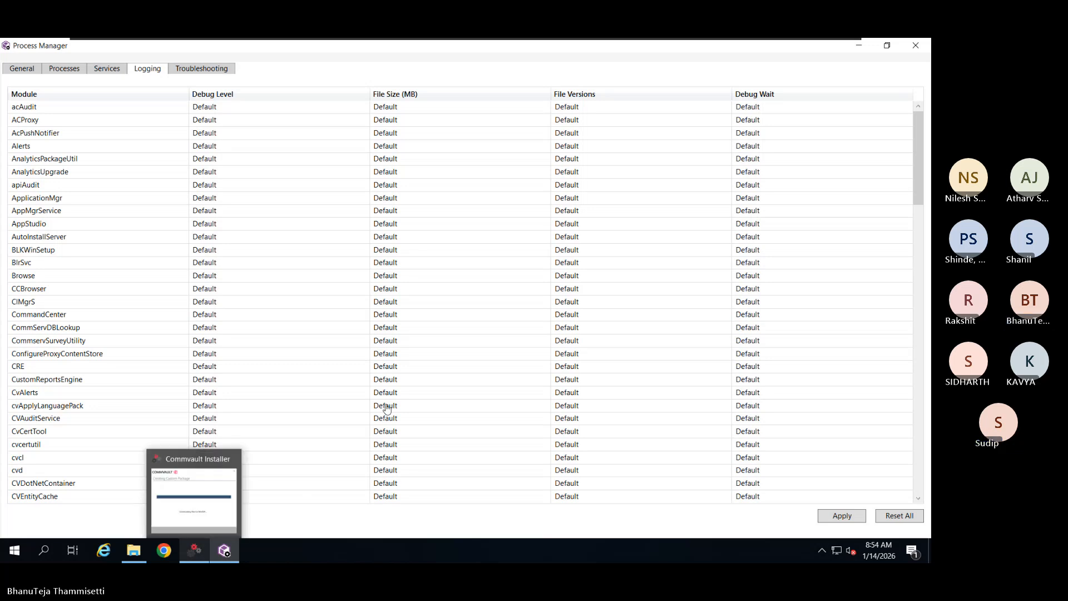
pyautogui.click(248, 329)
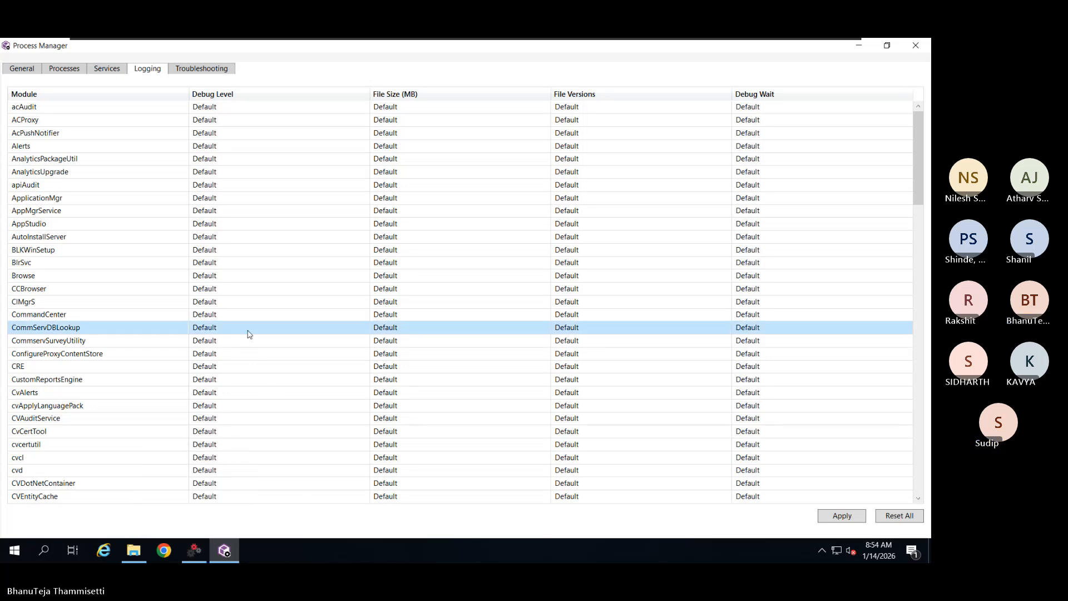
pyautogui.click(55, 463)
pyautogui.click(227, 471)
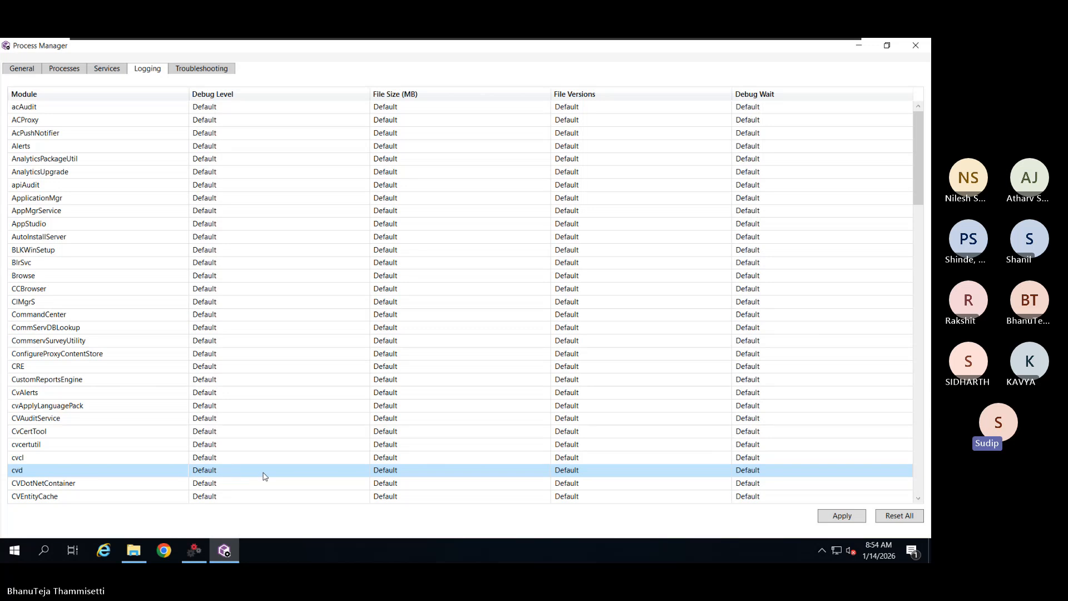
pyautogui.click(232, 471)
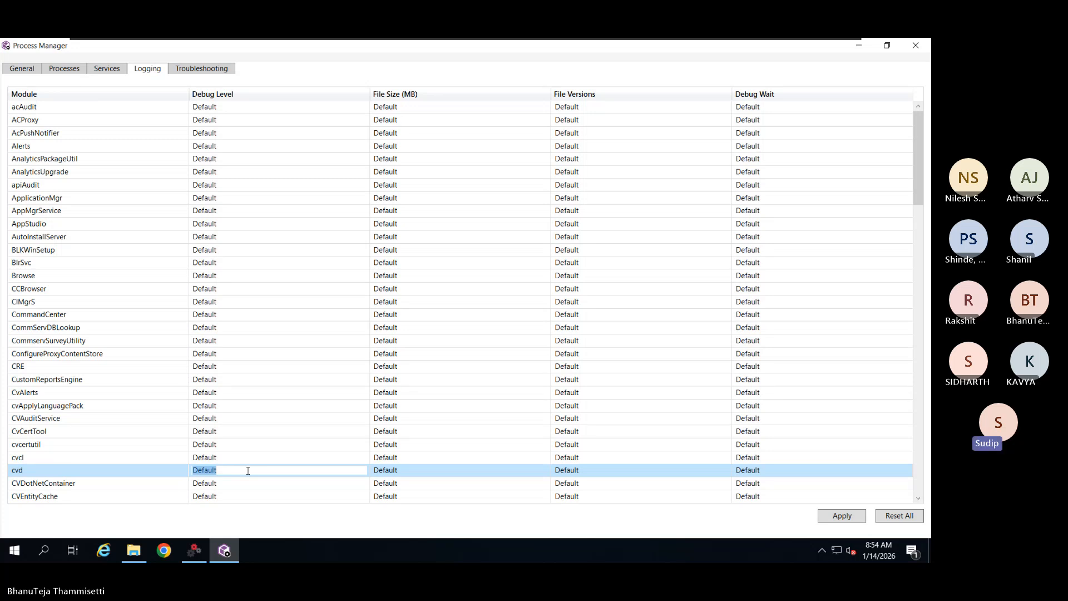
pyautogui.click(248, 470)
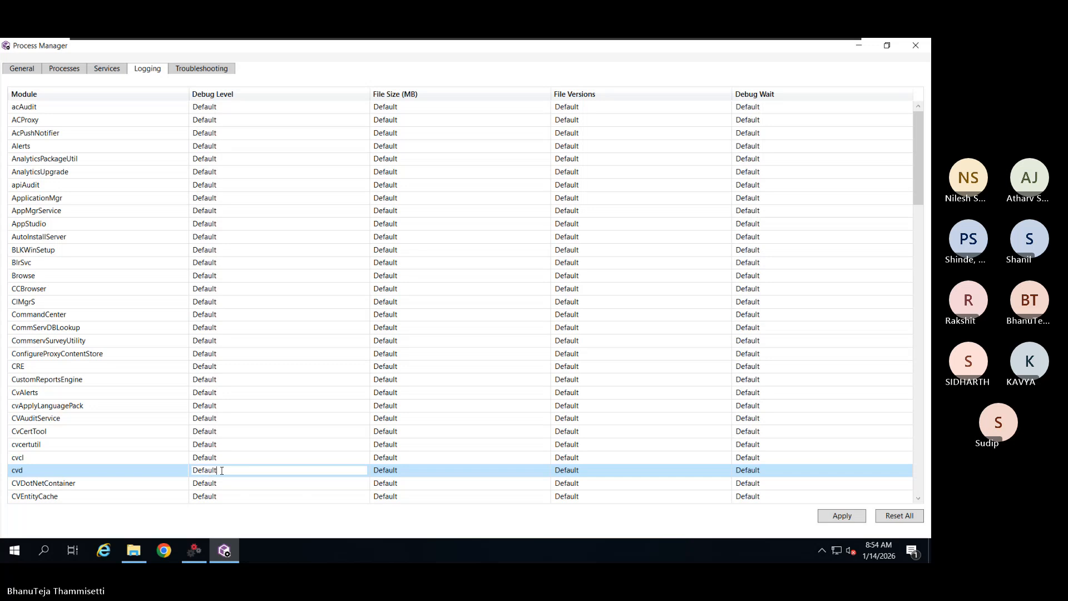
pyautogui.moveTo(222, 470); pyautogui.dragTo(163, 477)
pyautogui.click(231, 471)
pyautogui.moveTo(240, 471); pyautogui.dragTo(163, 479)
pyautogui.write('1')
pyautogui.scroll(-1, 197, 115)
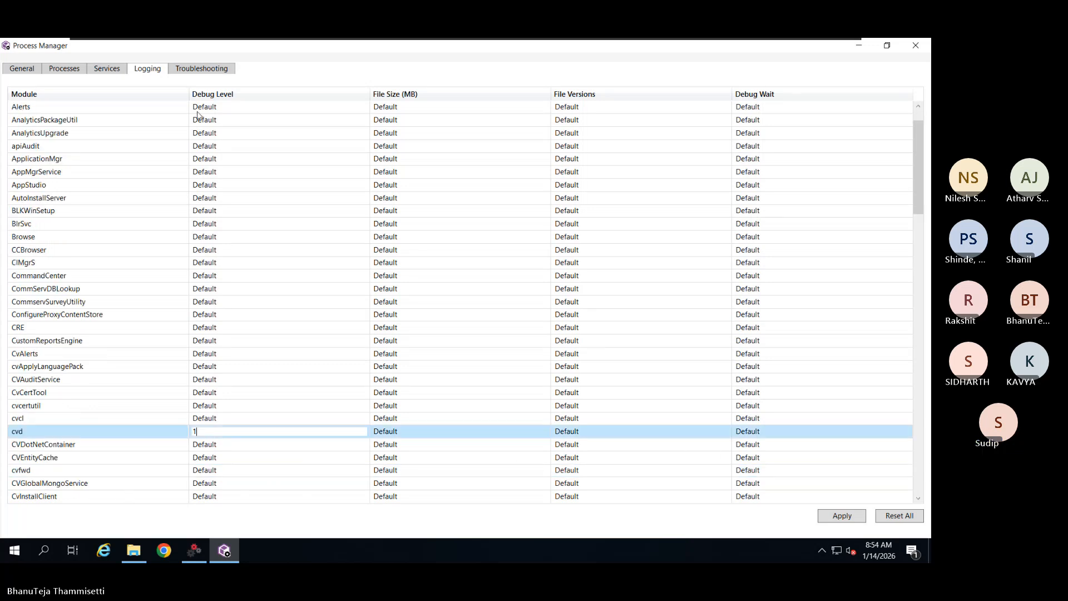
# - Review the error reporting, diagnostic data and dump folder options for troubleshooting, and close Process Manager
pyautogui.click(202, 69)
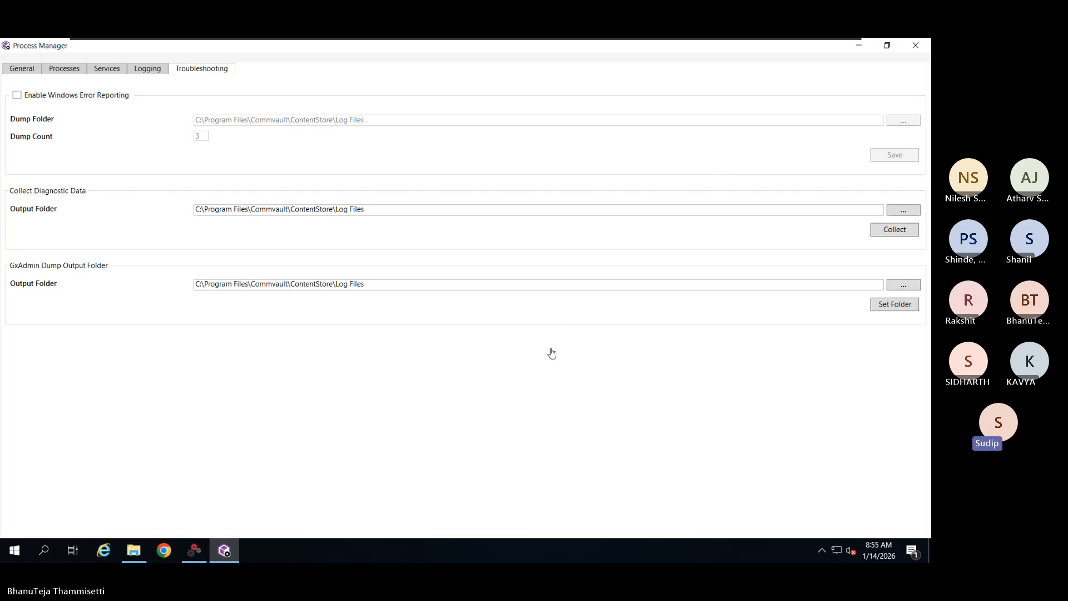
pyautogui.click(926, 43)
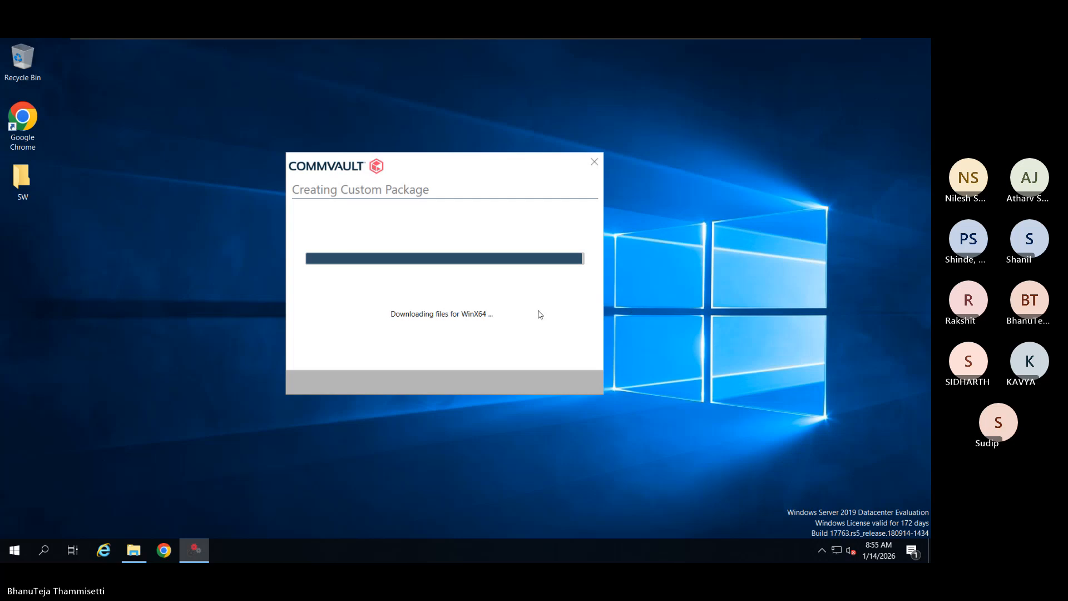